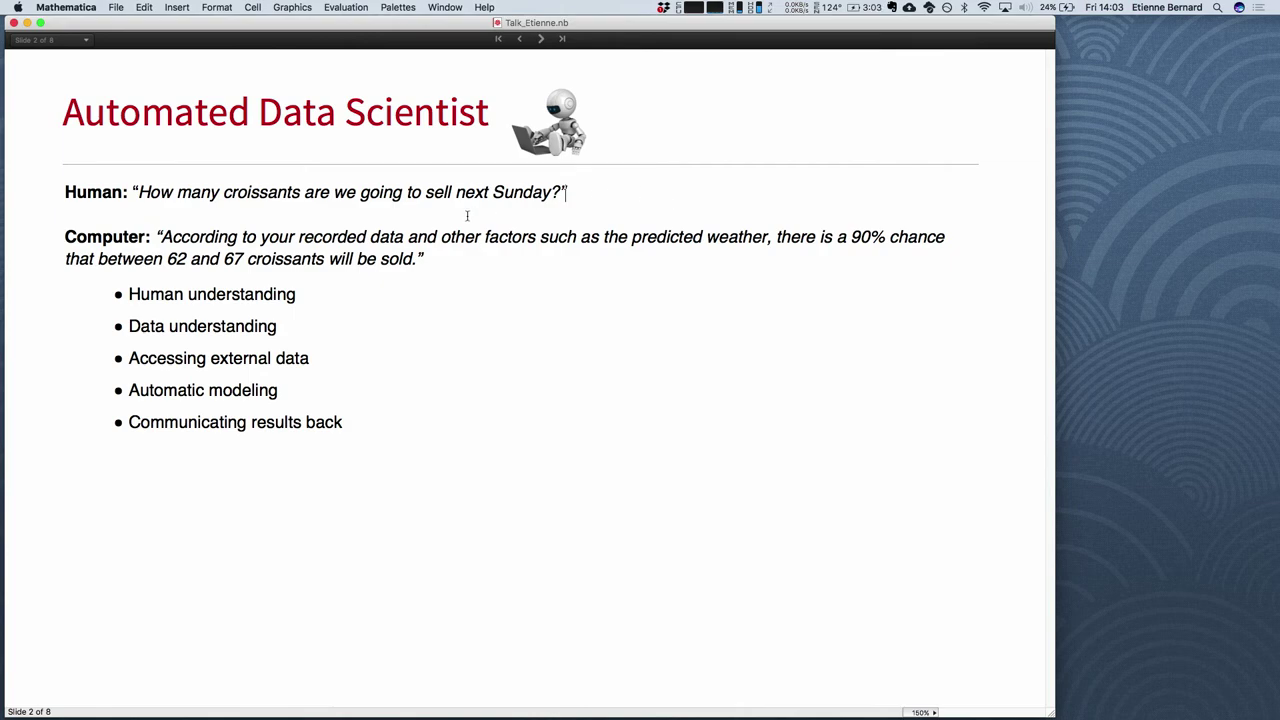
{"action": "left_click", "coordinate": [317, 288]}
{"action": "left_click", "coordinate": [324, 289]}
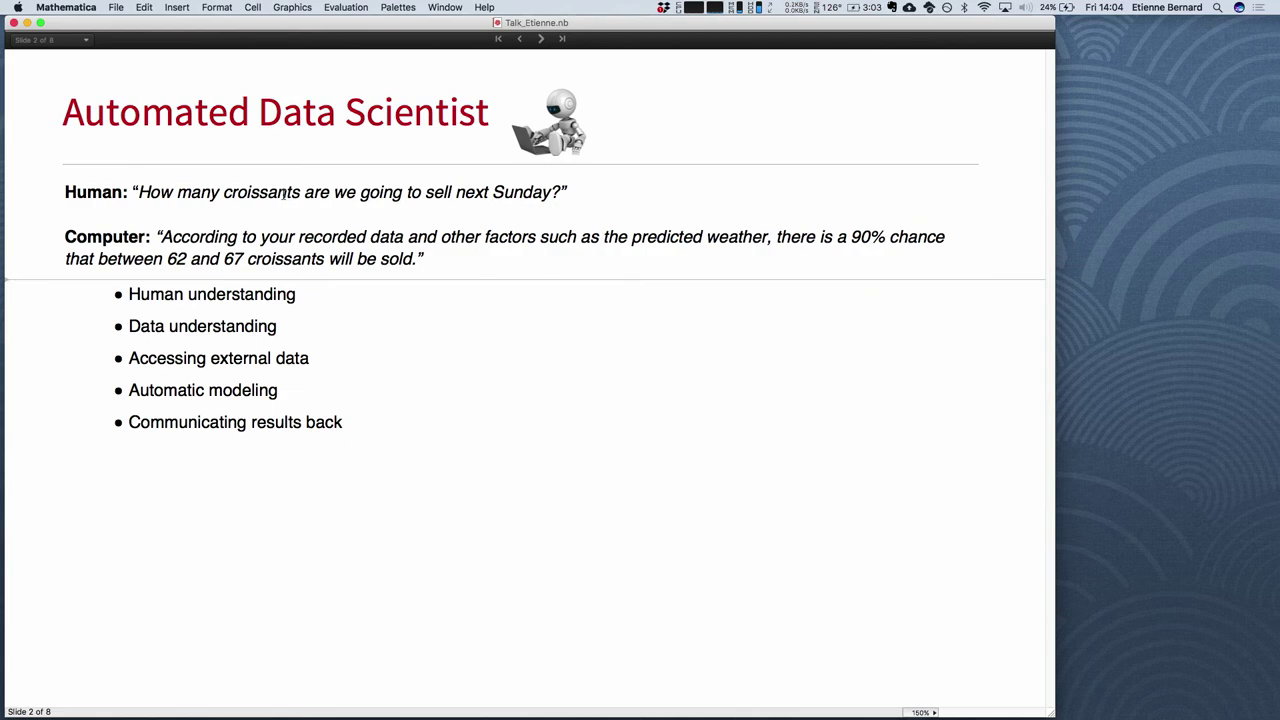
{"action": "triple_click", "coordinate": [180, 390]}
{"action": "left_click", "coordinate": [191, 405]}
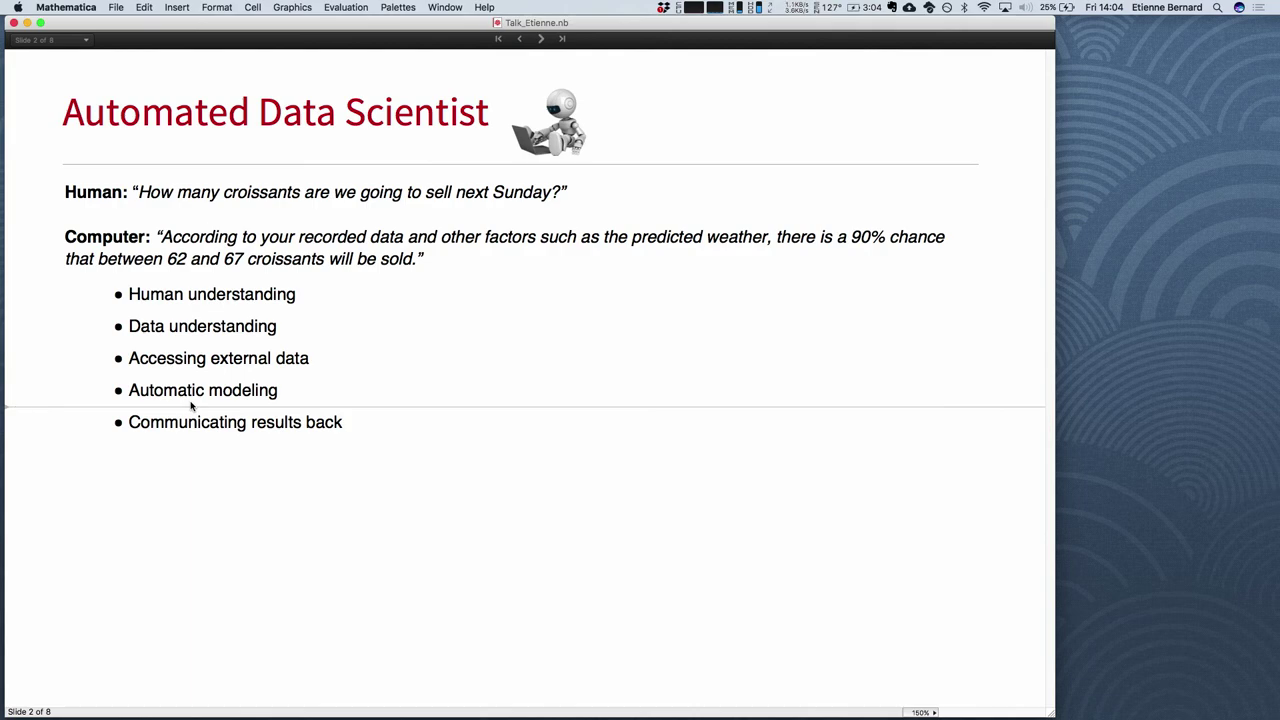
{"action": "double_click", "coordinate": [221, 295]}
{"action": "left_click", "coordinate": [221, 295]}
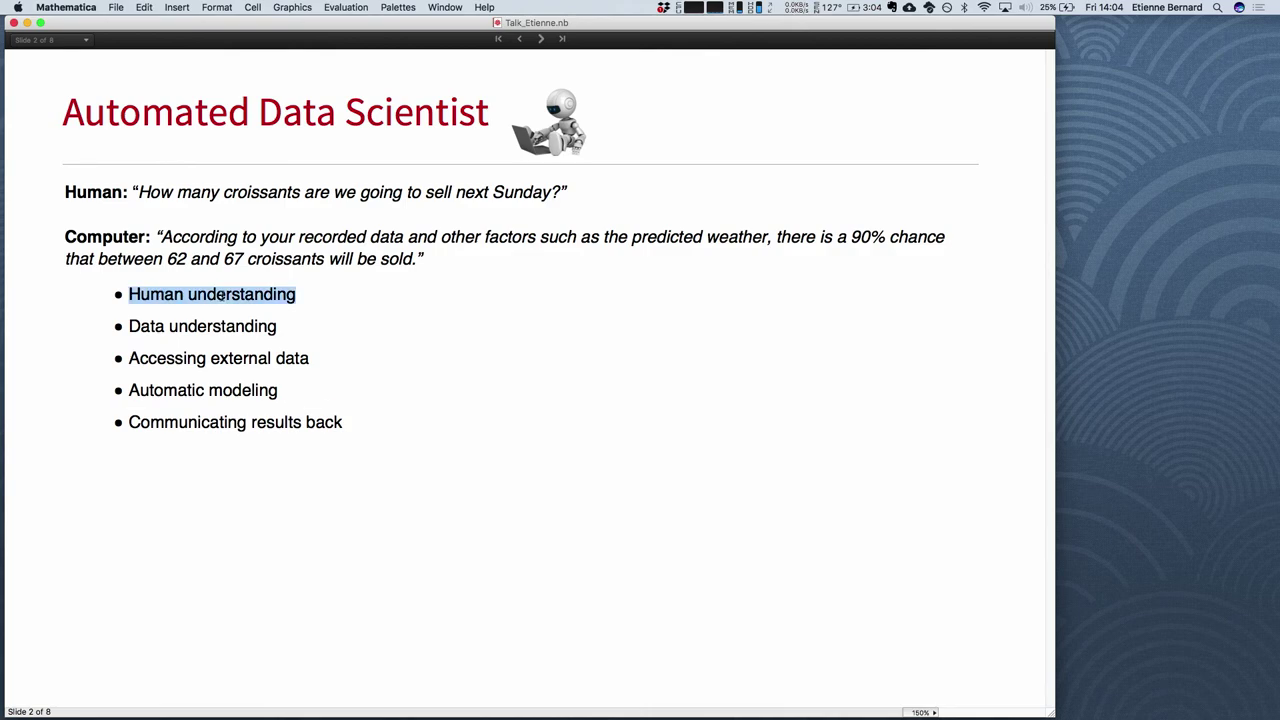
{"action": "triple_click", "coordinate": [192, 360]}
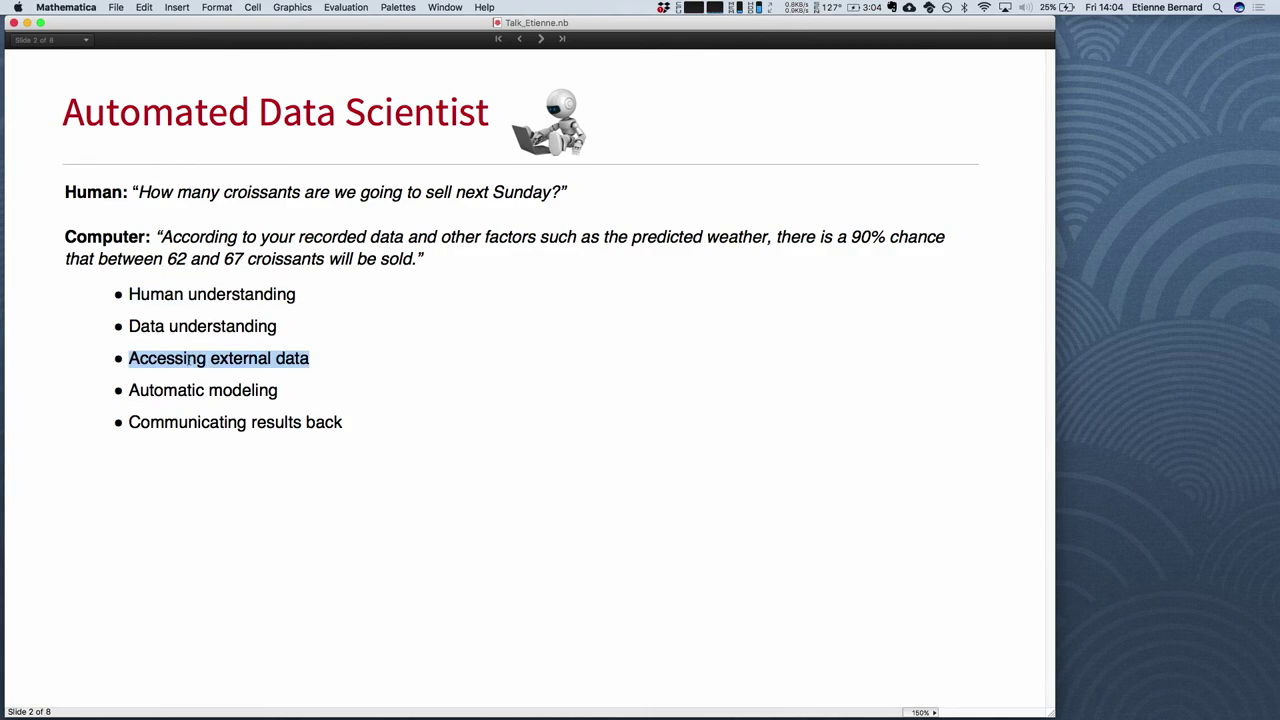
{"action": "triple_click", "coordinate": [212, 422]}
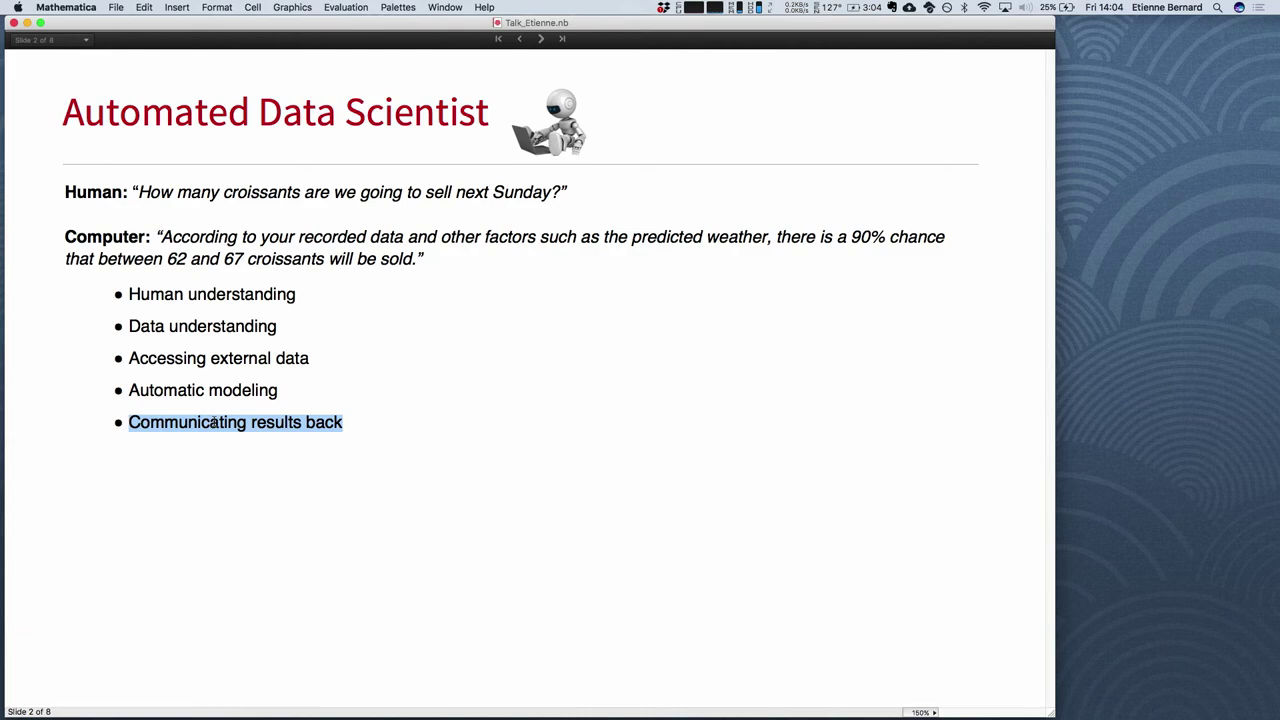
{"action": "triple_click", "coordinate": [200, 330]}
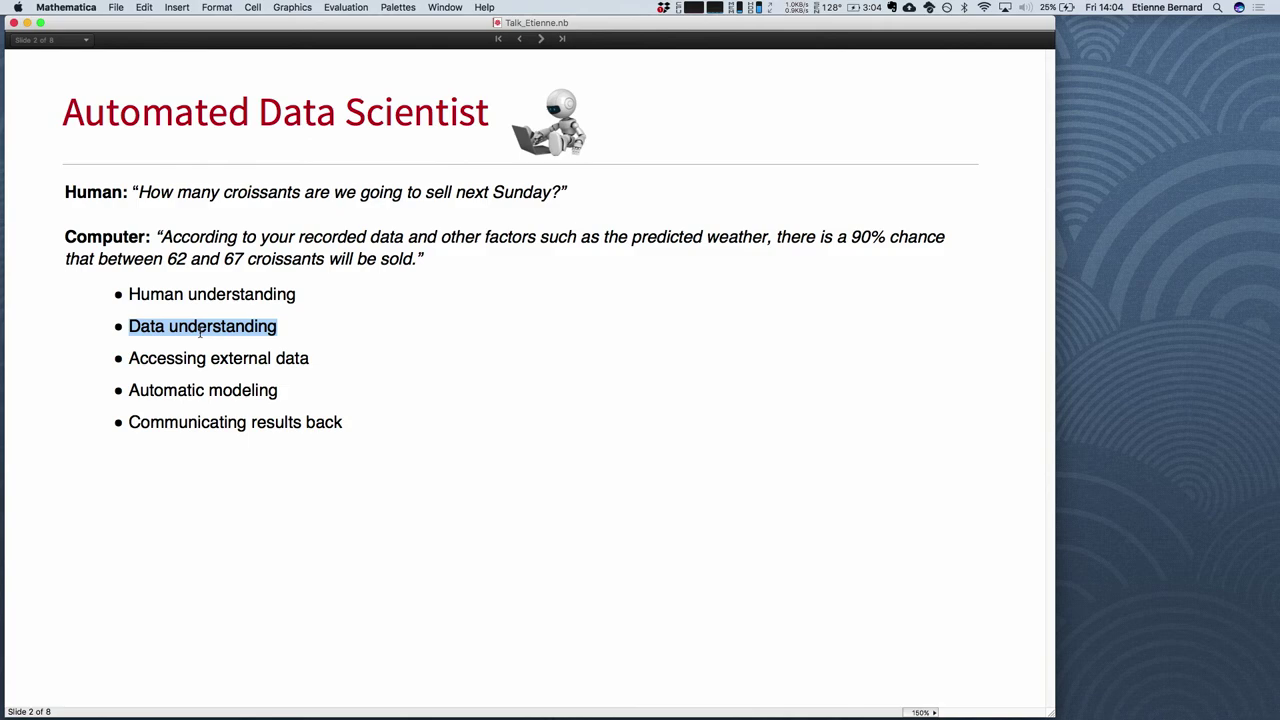
{"action": "triple_click", "coordinate": [216, 395]}
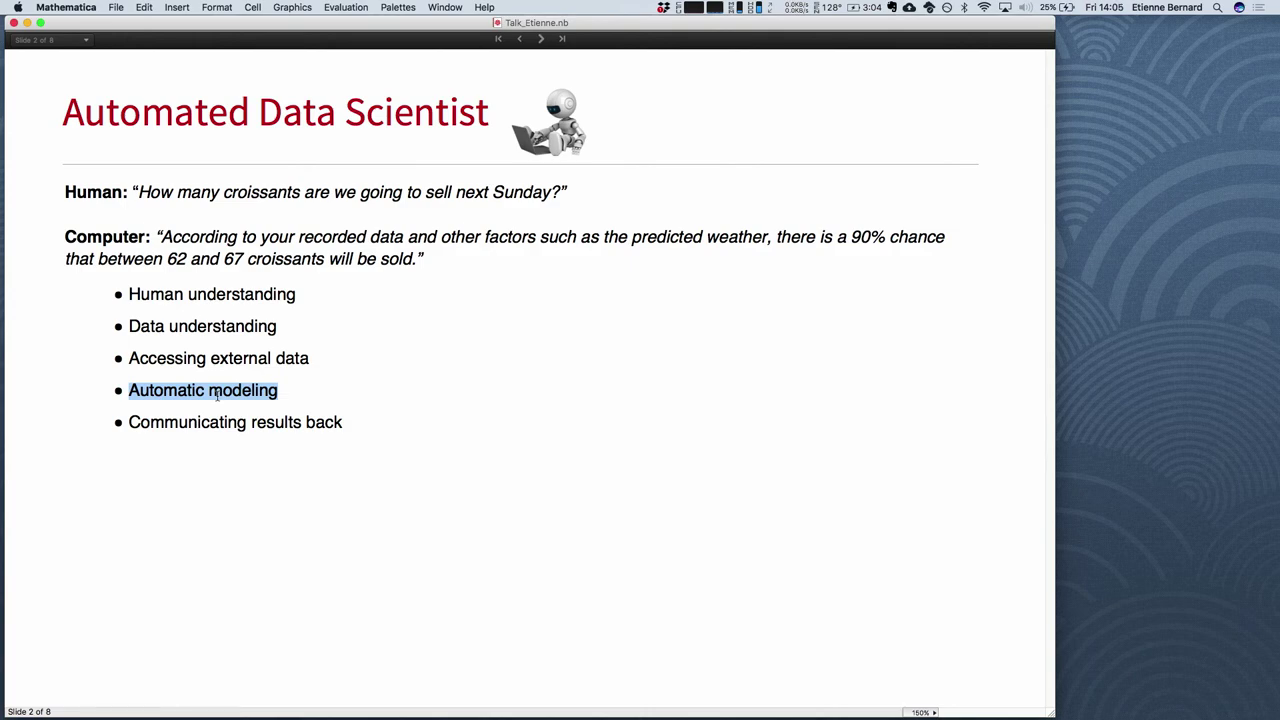
{"action": "left_click", "coordinate": [294, 384]}
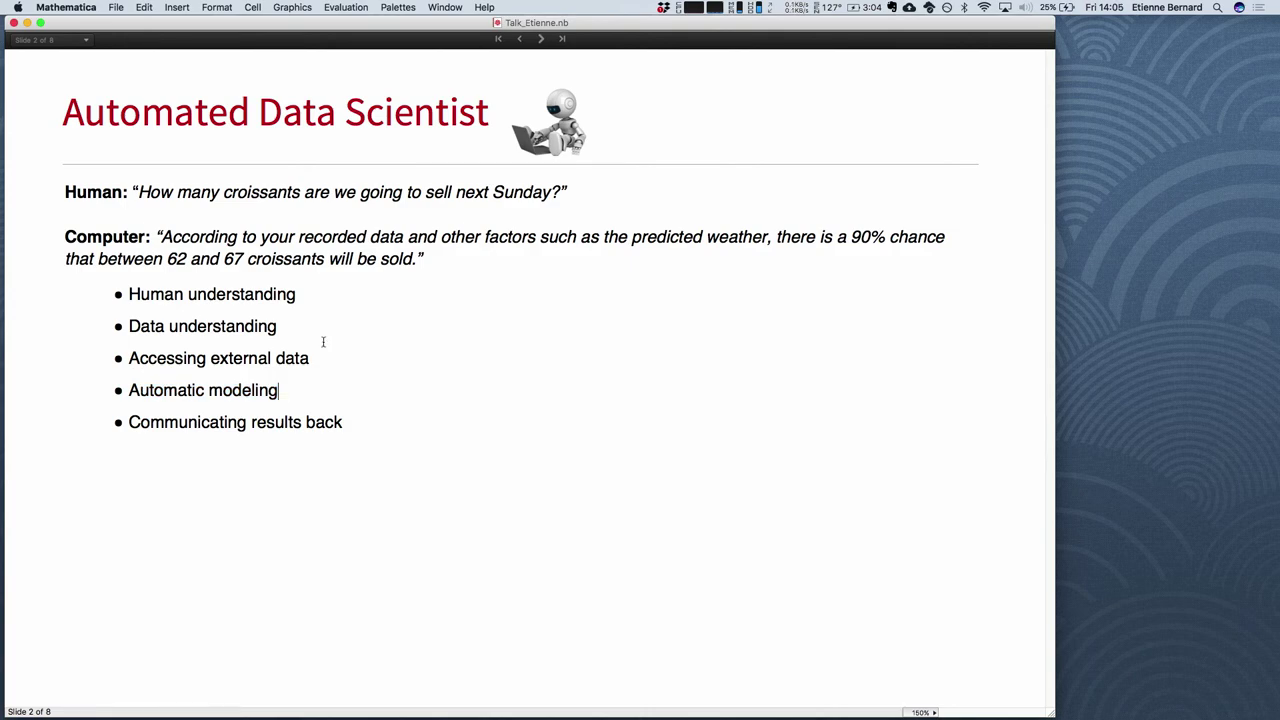
{"action": "left_click", "coordinate": [540, 39]}
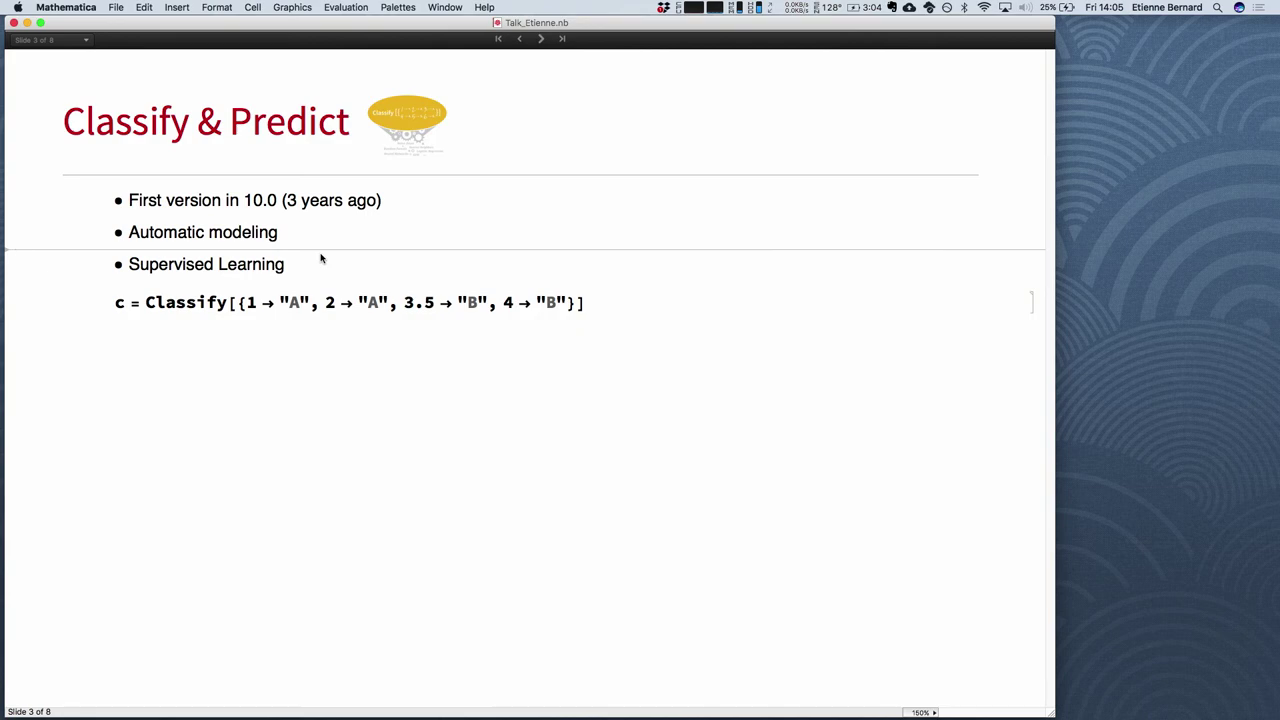
On the Classify & Predict slide, highlight the training examples 1→"A", 2→"A" and train classifier c.
{"action": "left_click", "coordinate": [281, 220]}
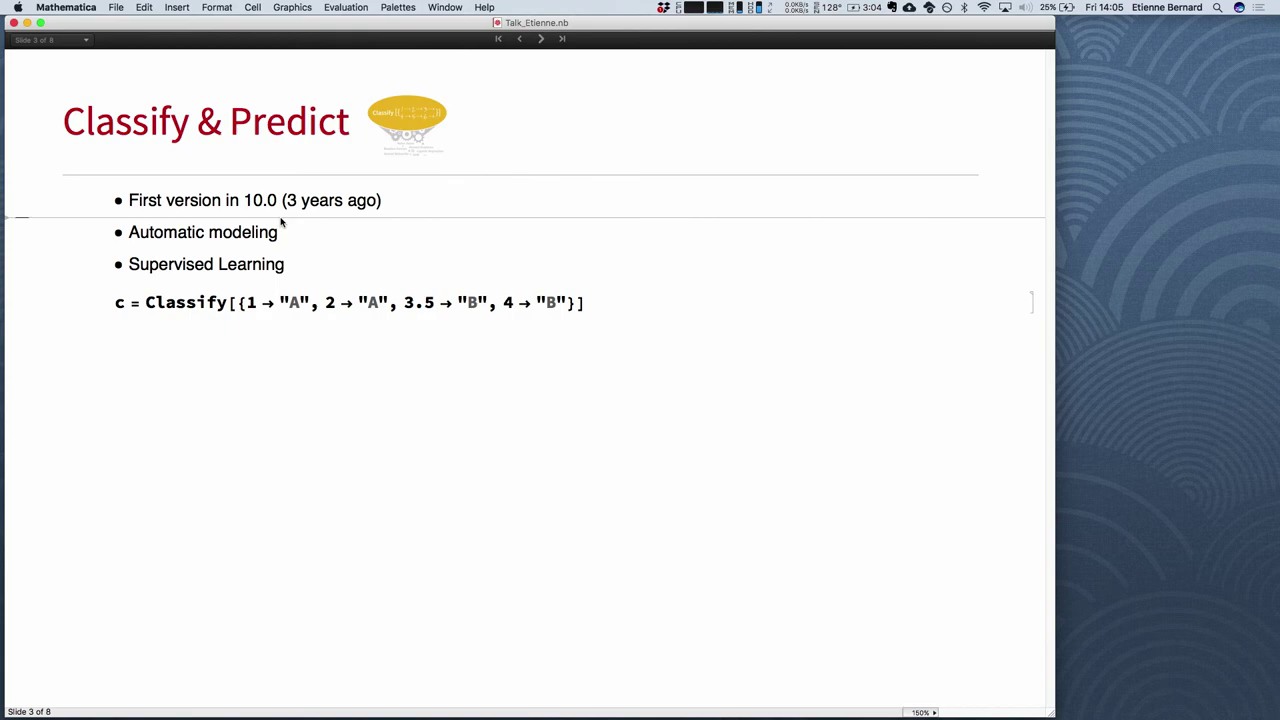
{"action": "left_click_drag", "start_coordinate": [248, 302], "coordinate": [287, 302]}
{"action": "double_click", "coordinate": [336, 304]}
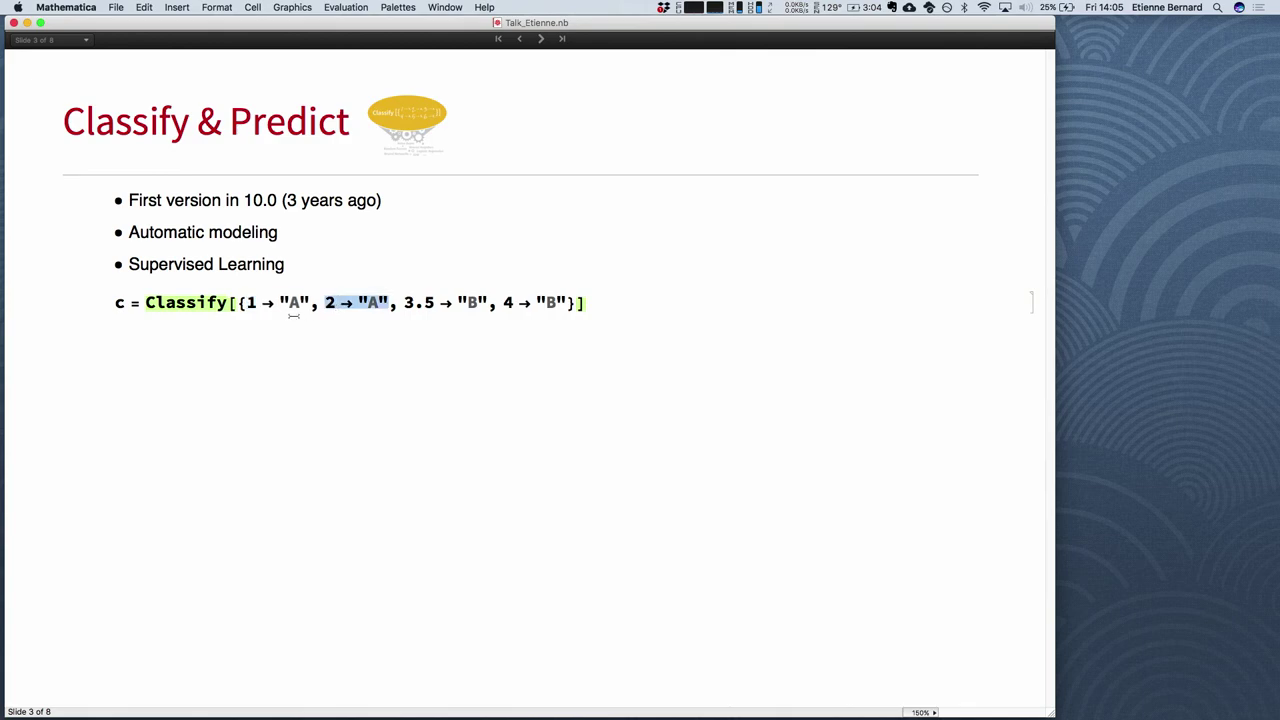
{"action": "double_click", "coordinate": [250, 302]}
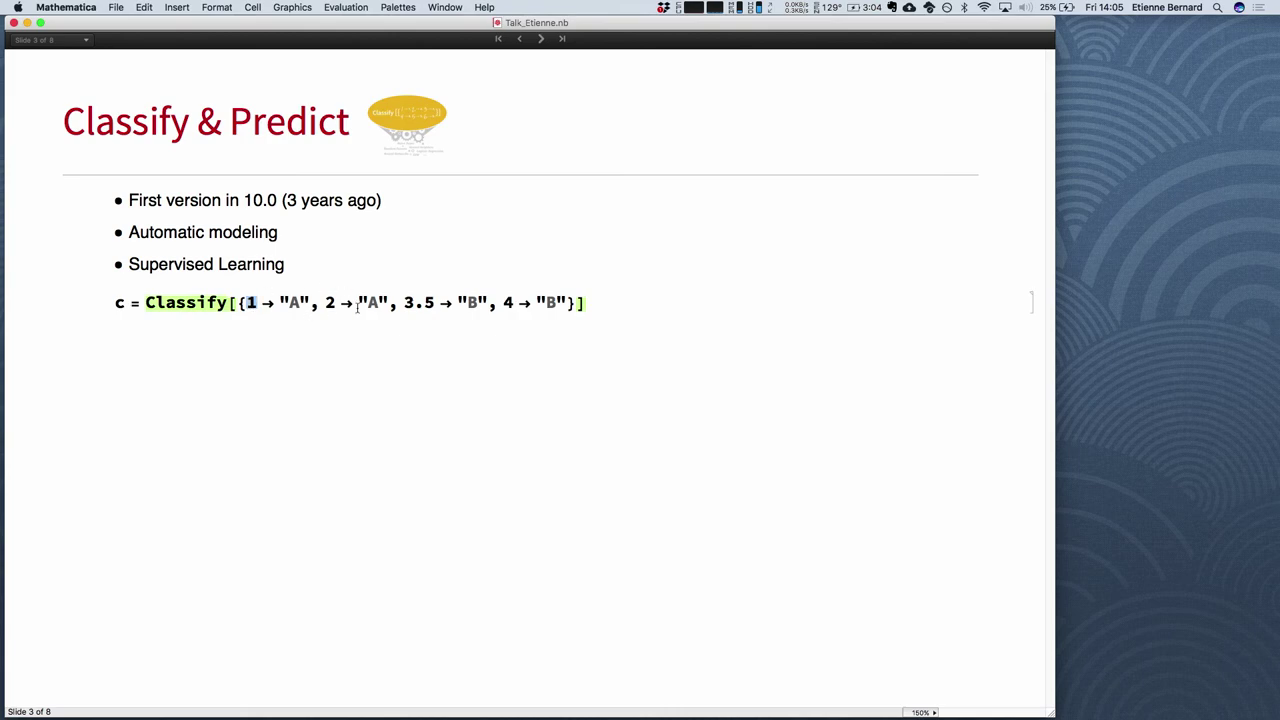
{"action": "double_click", "coordinate": [292, 302]}
{"action": "double_click", "coordinate": [292, 300]}
{"action": "double_click", "coordinate": [242, 303]}
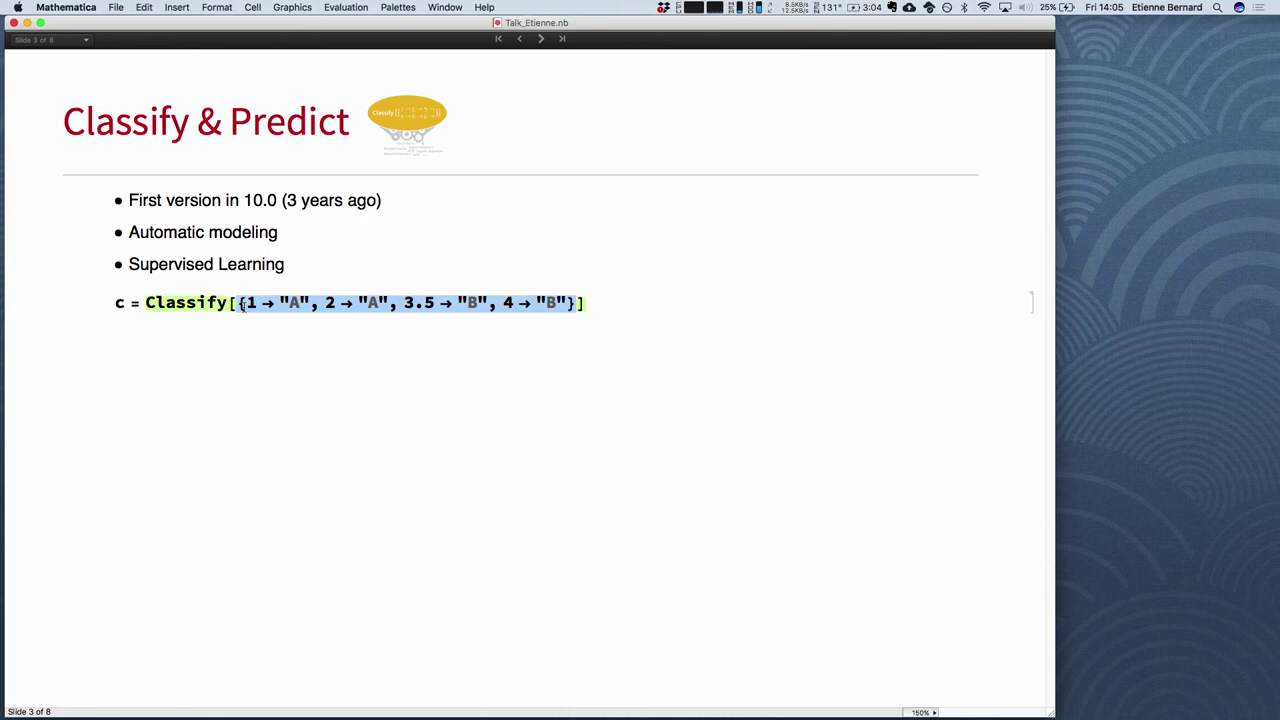
{"action": "key", "text": "shift+Return"}
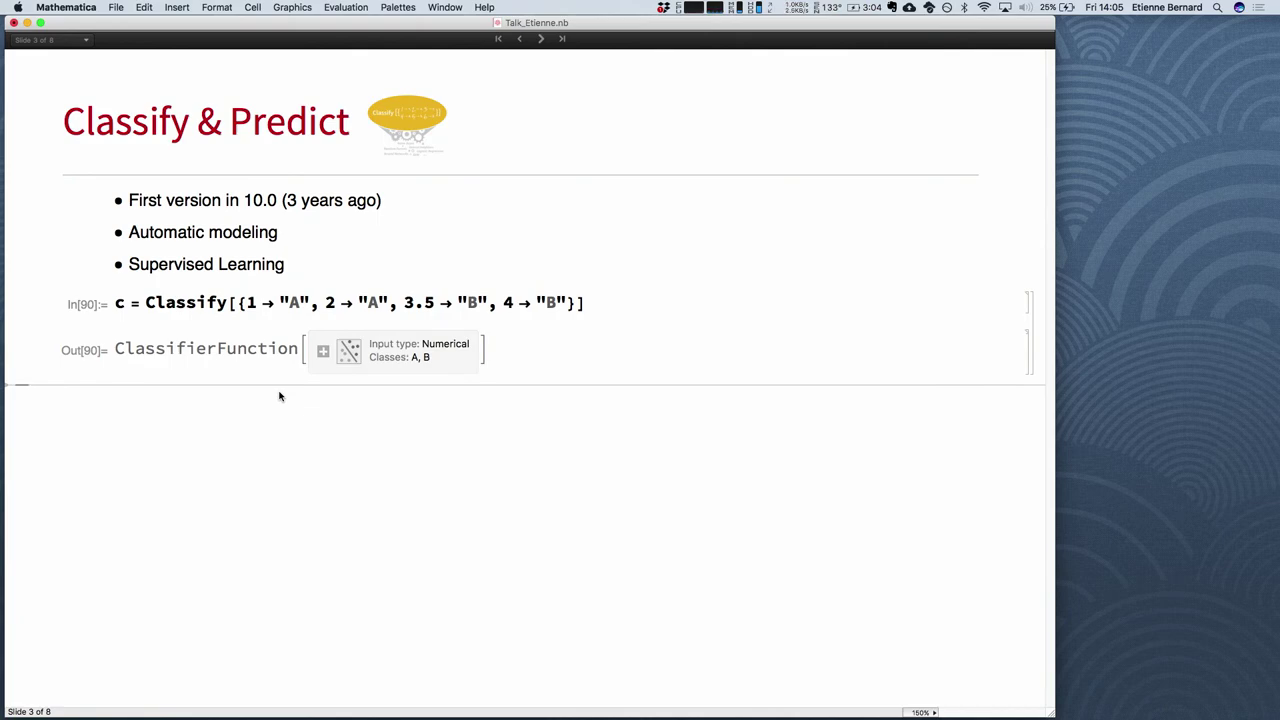
{"action": "type", "text": "c["}
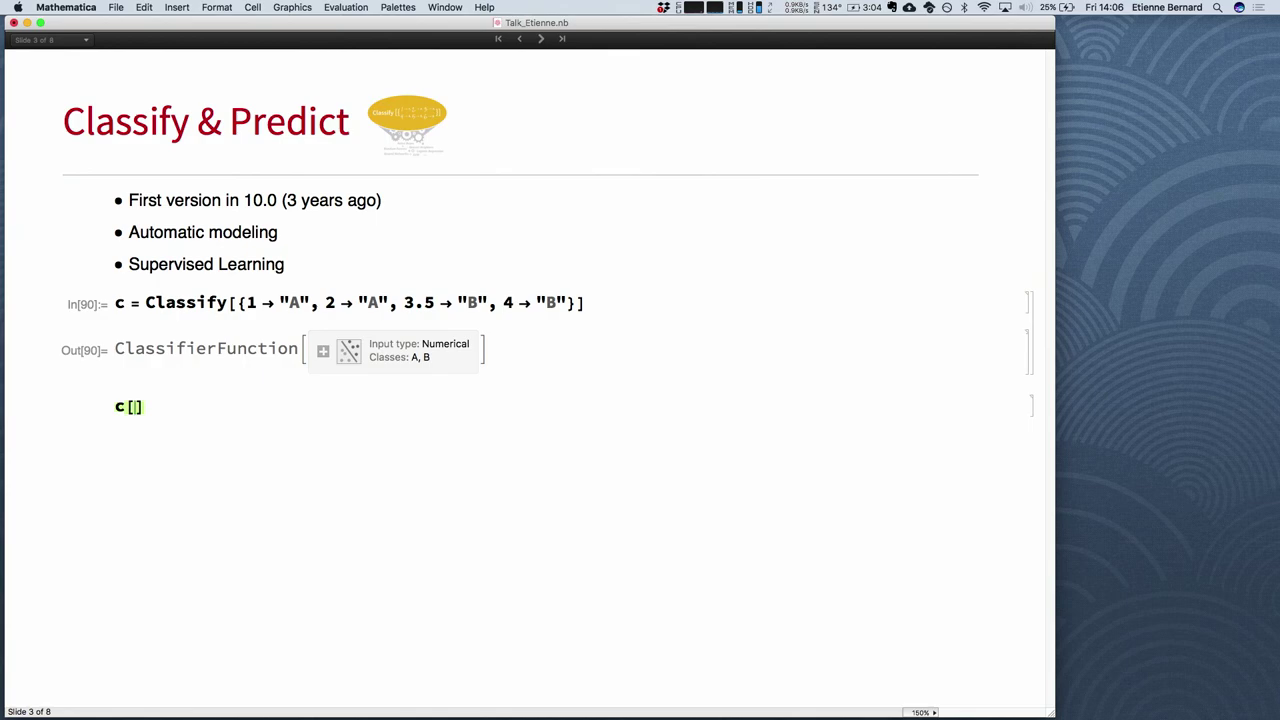
{"action": "type", "text": "1.6"}
Classify 1.6 with c (result A) and show its probabilities: A 1., B 1.48212×10^-8.
{"action": "key", "text": "shift+Return"}
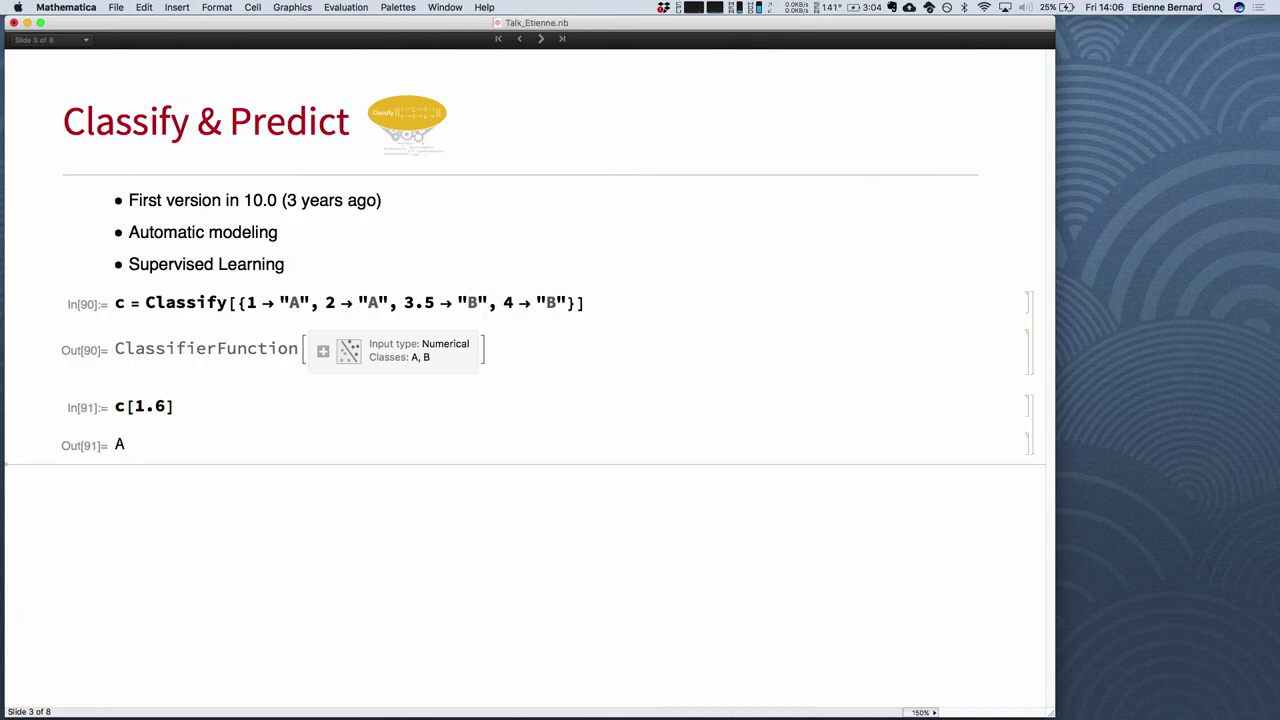
{"action": "type", "text": "c[1.6"}
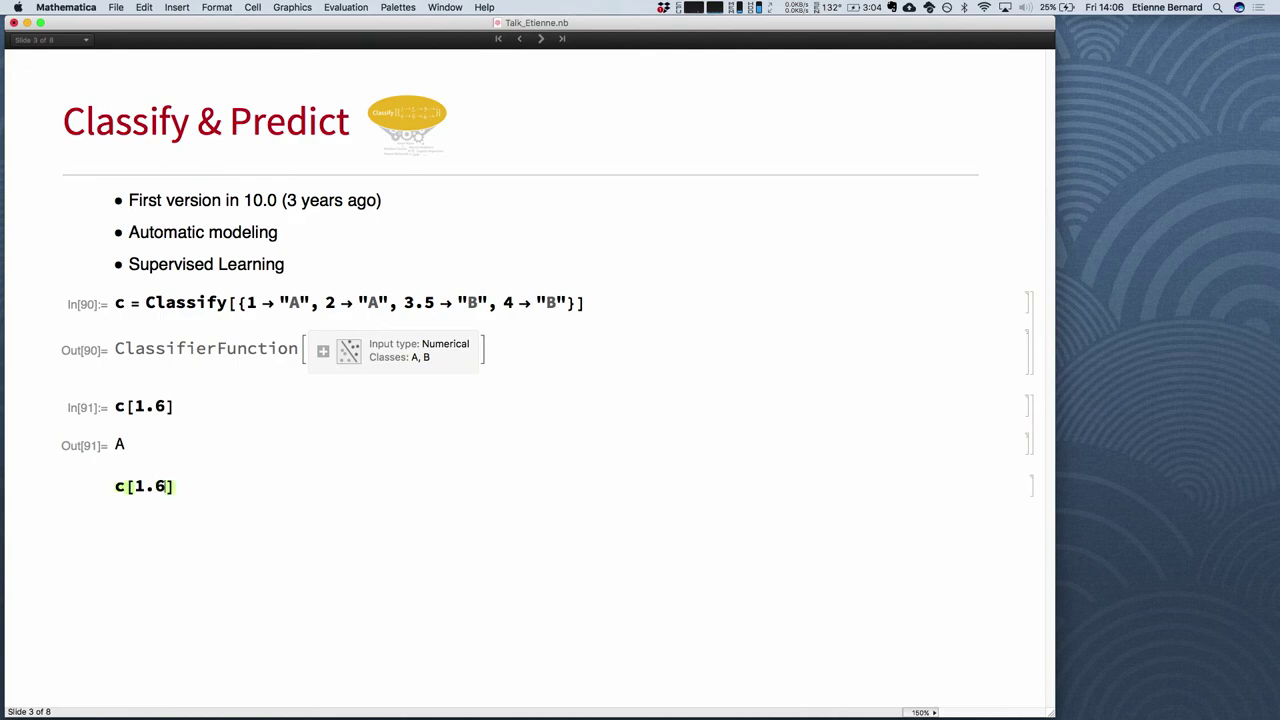
{"action": "type", "text": ", \"Probabilities"}
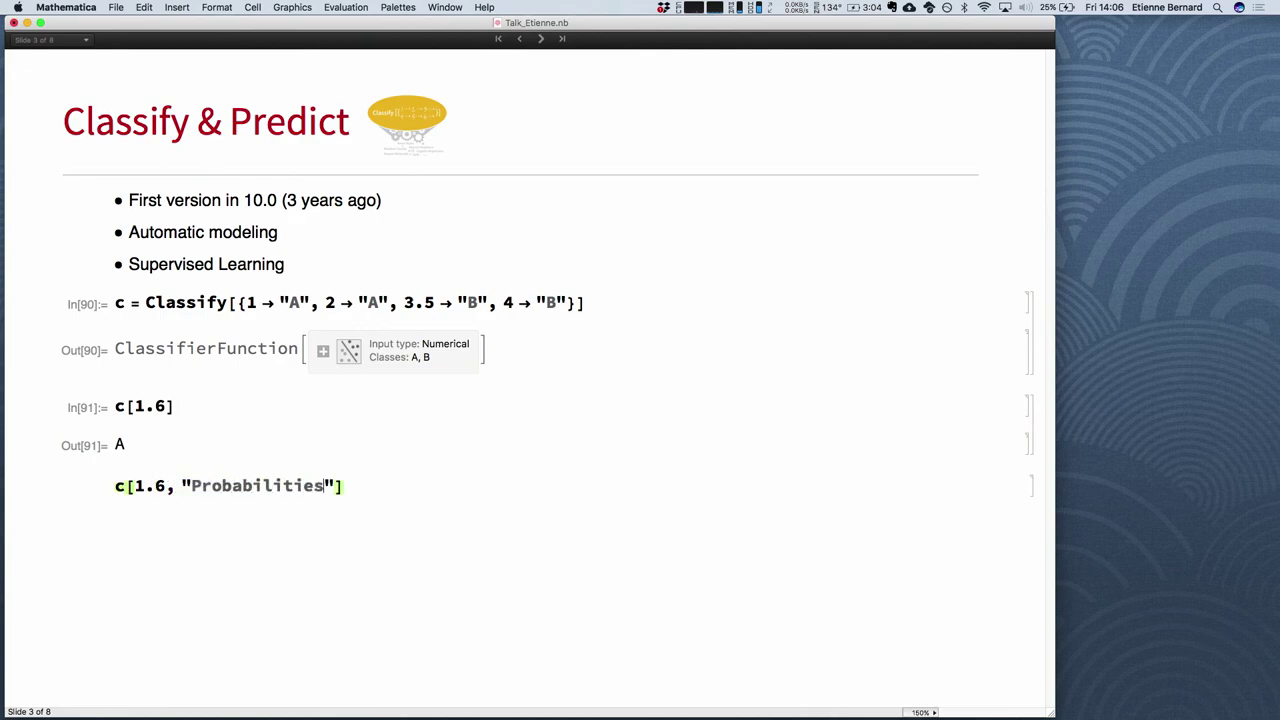
{"action": "key", "text": "shift+Return"}
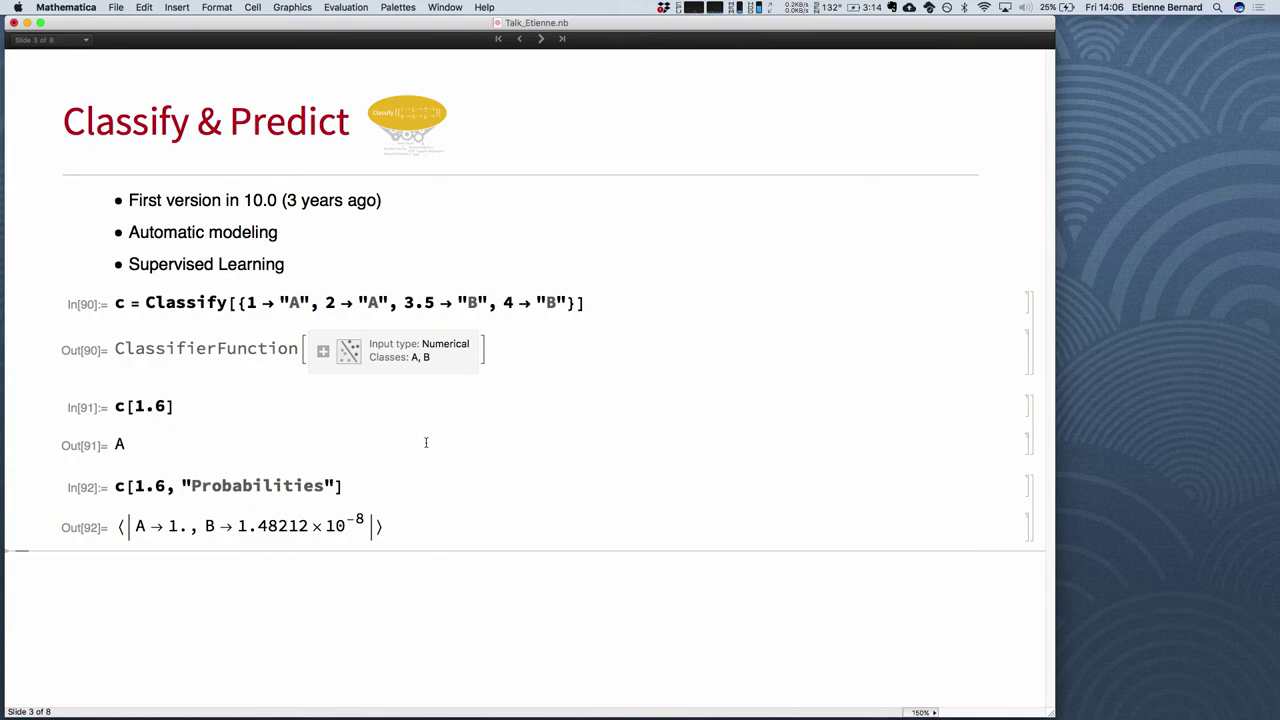
Copy the whole Classify expression from In[90] and start a new input cell below.
{"action": "left_click", "coordinate": [380, 493]}
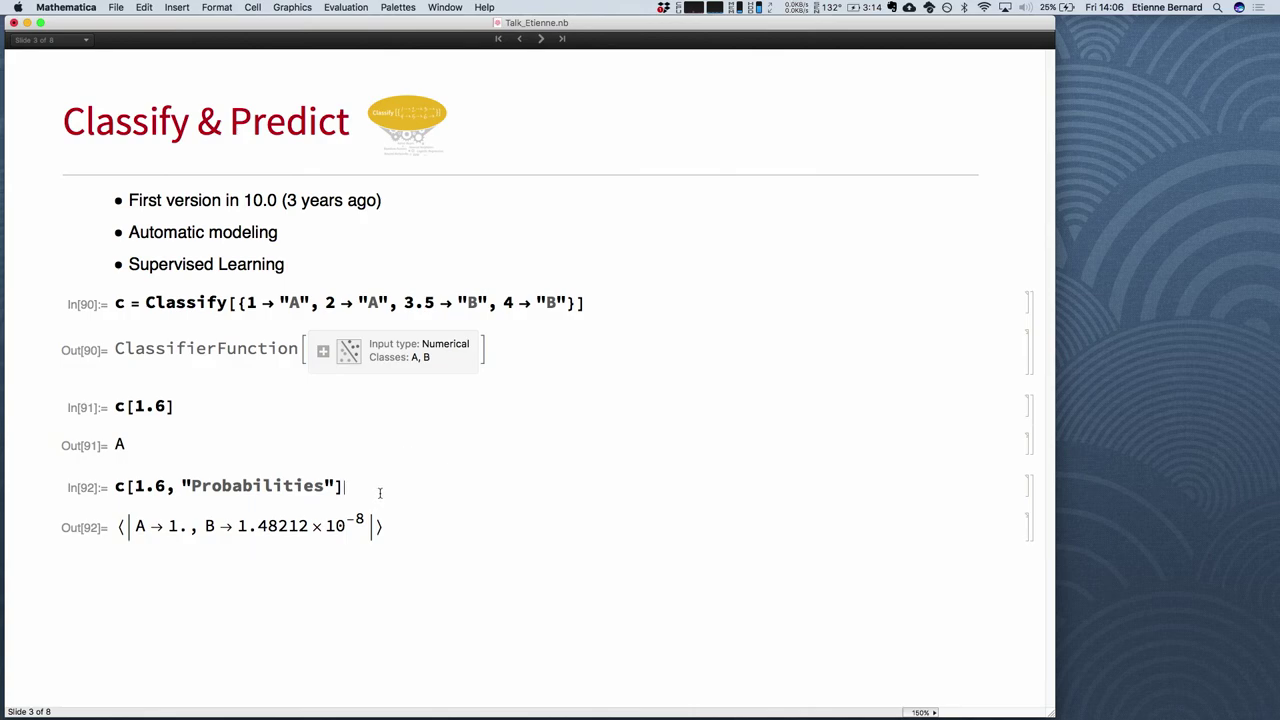
{"action": "left_click", "coordinate": [582, 310]}
{"action": "double_click", "coordinate": [582, 310]}
{"action": "key", "text": "super+c"}
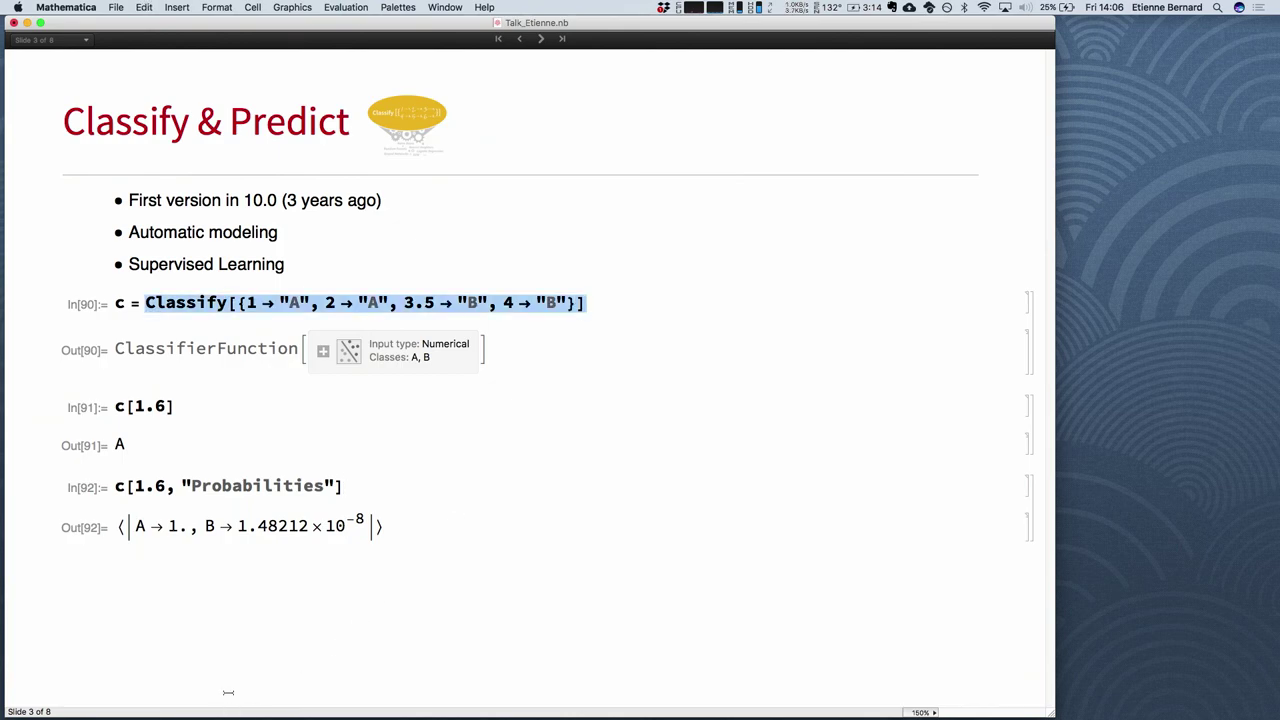
{"action": "left_click", "coordinate": [231, 643]}
Turn the pasted expression into p = Predict with targets 1.2, 3.2, 5.6, 7.6, and train it.
{"action": "key", "text": "super+v"}
{"action": "double_click", "coordinate": [165, 571]}
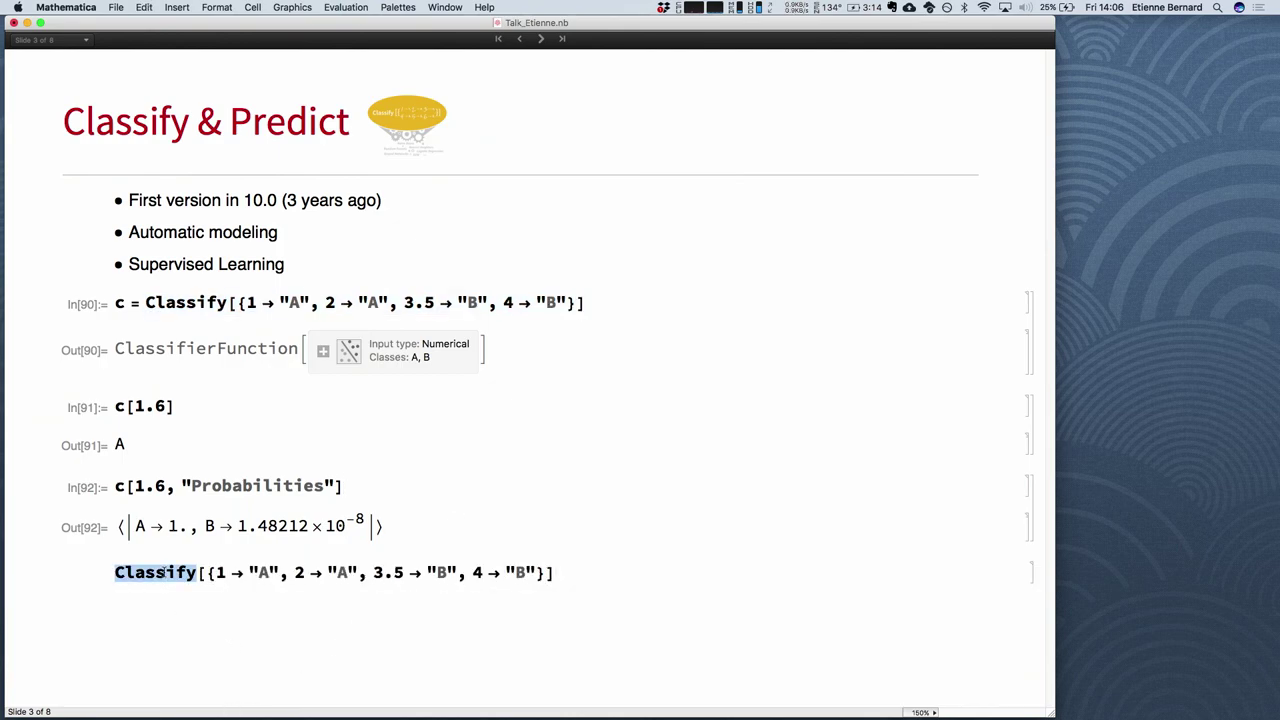
{"action": "type", "text": "Predict"}
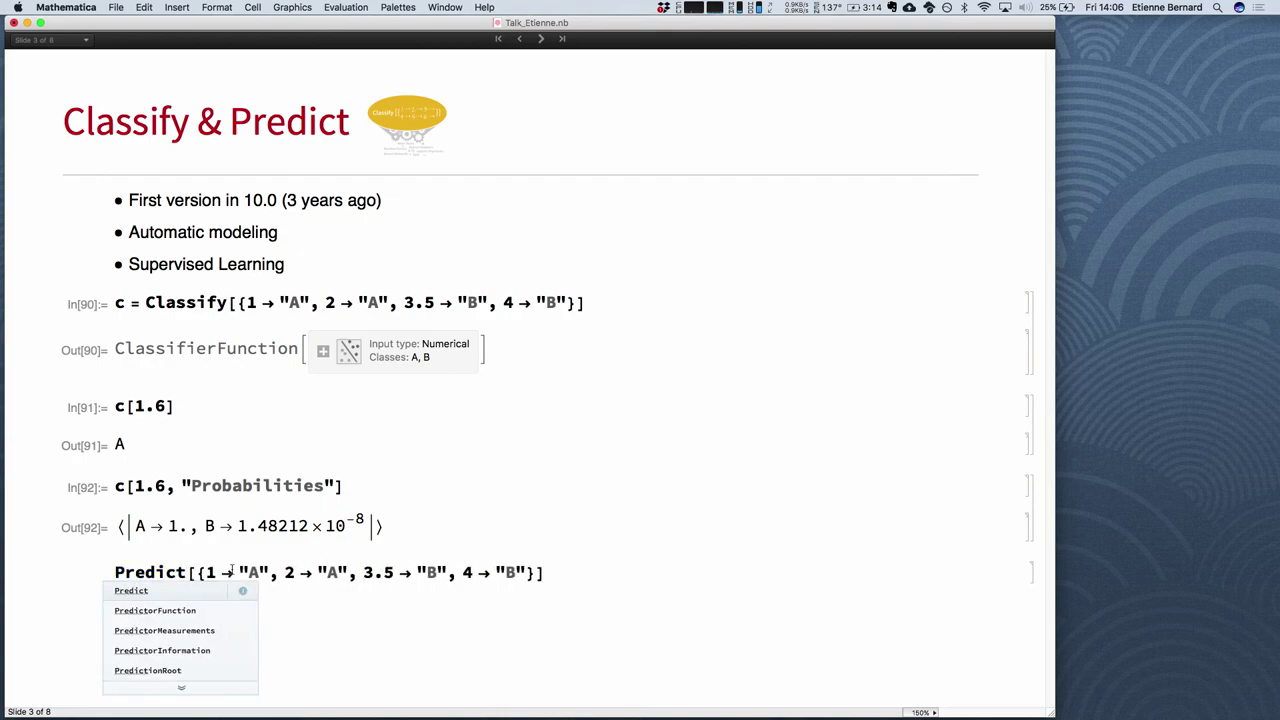
{"action": "double_click", "coordinate": [256, 571]}
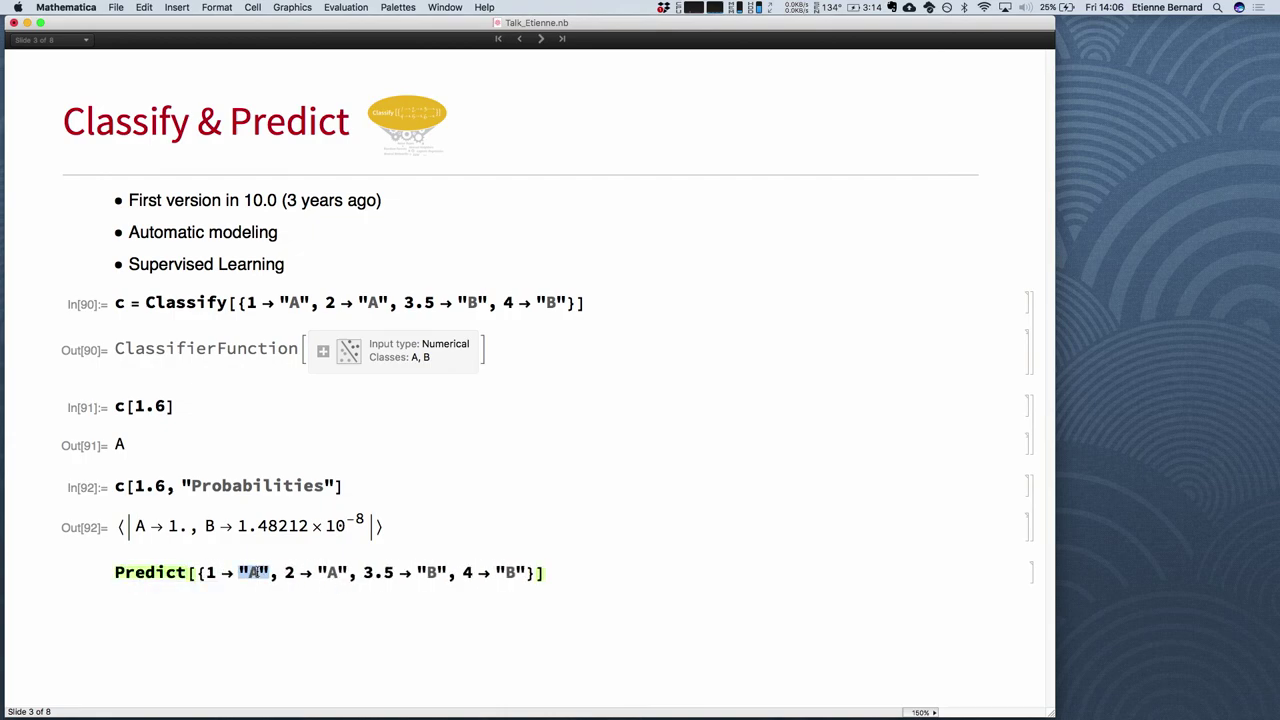
{"action": "type", "text": "1.2"}
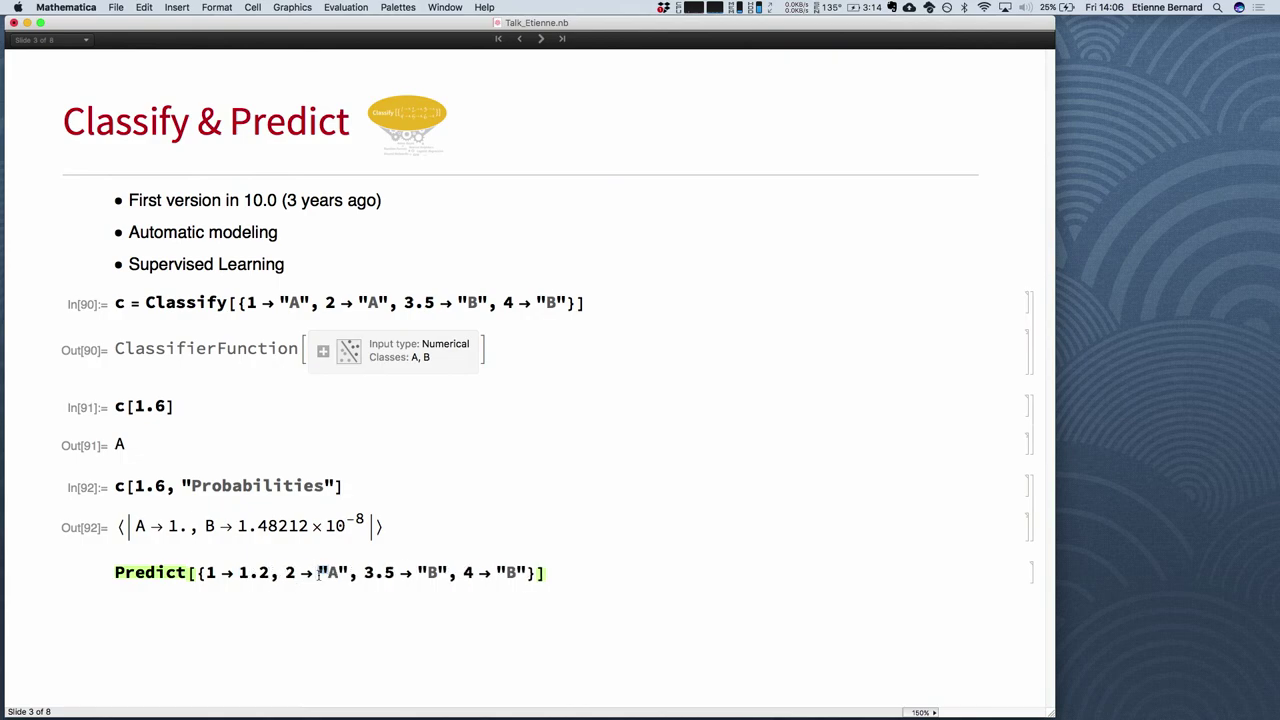
{"action": "double_click", "coordinate": [318, 572]}
{"action": "type", "text": "3.2"}
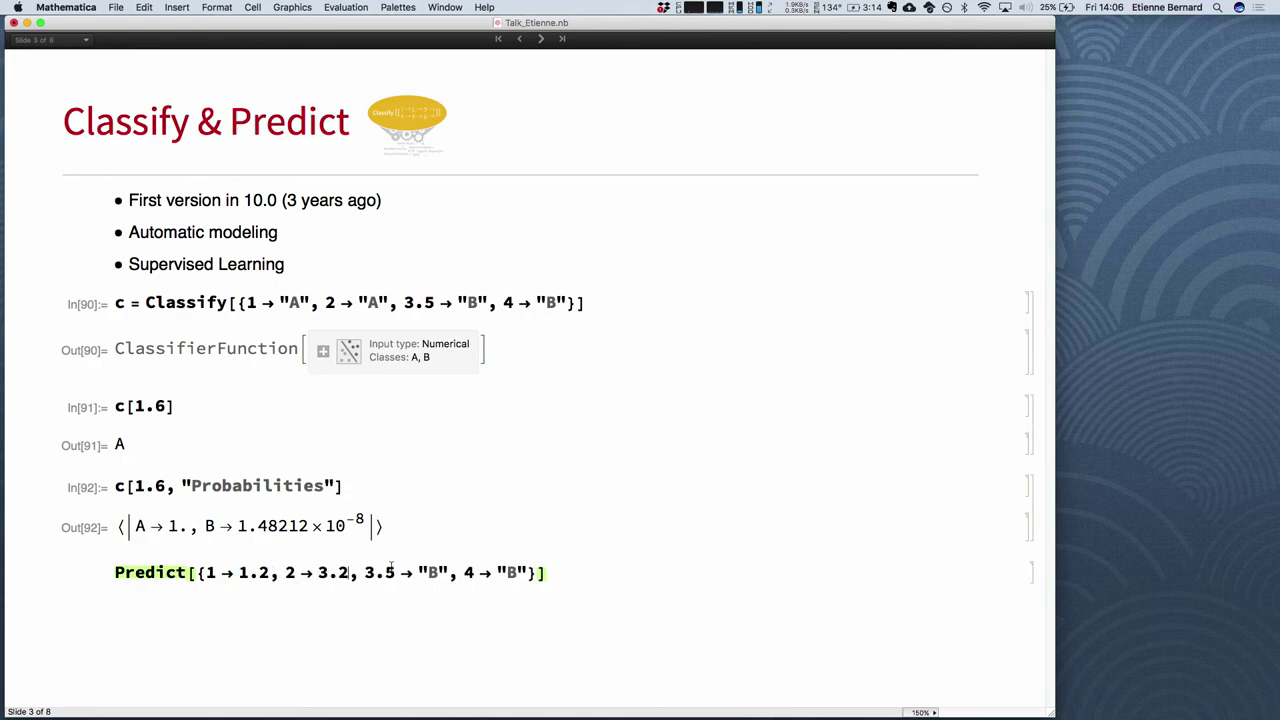
{"action": "double_click", "coordinate": [430, 572]}
{"action": "type", "text": "5.6"}
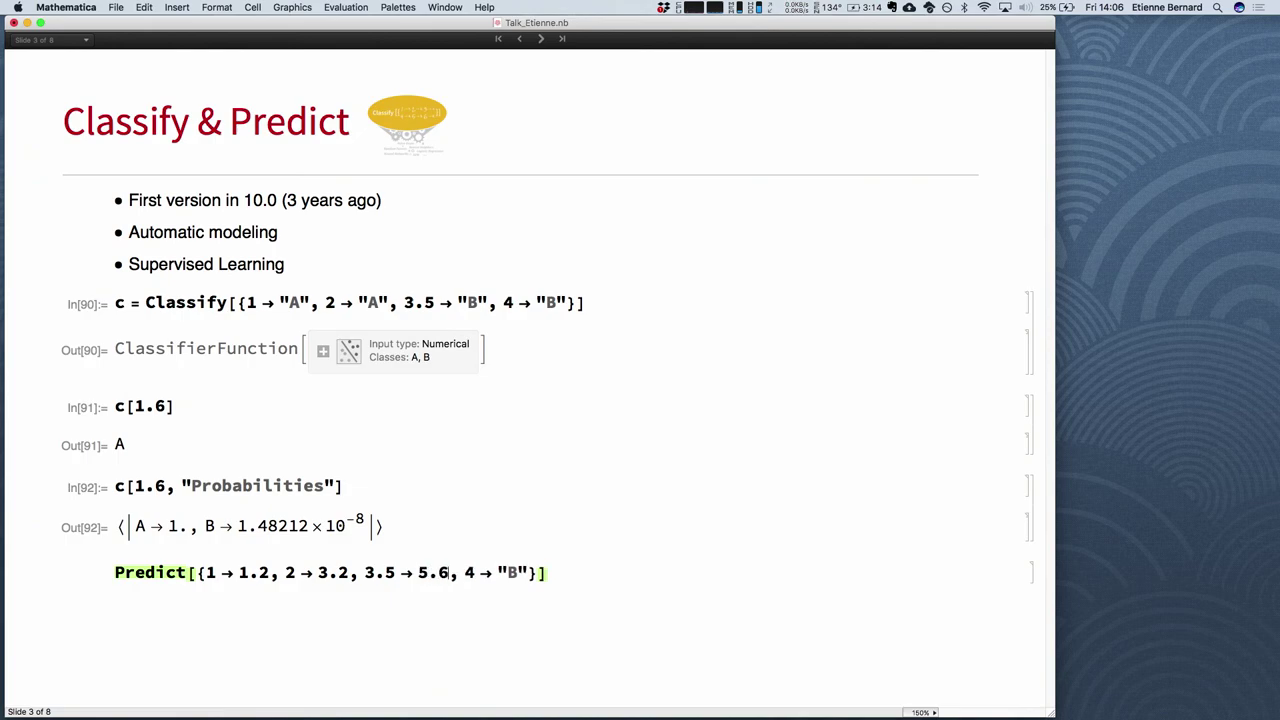
{"action": "double_click", "coordinate": [513, 572]}
{"action": "type", "text": "7.6"}
{"action": "type", "text": "p ="}
{"action": "key", "text": "shift+Return"}
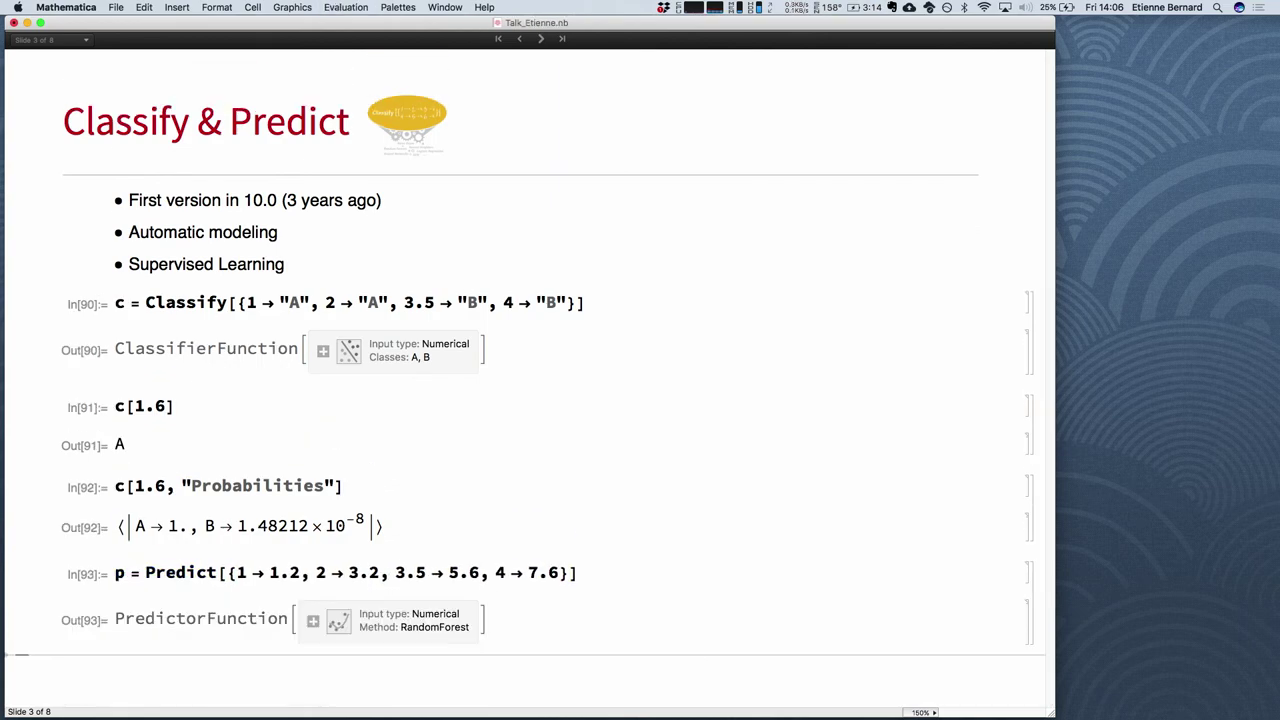
Predict p[1.6], getting 3.28, then begin a p[1.6, "Distribution"] query.
{"action": "type", "text": "p["}
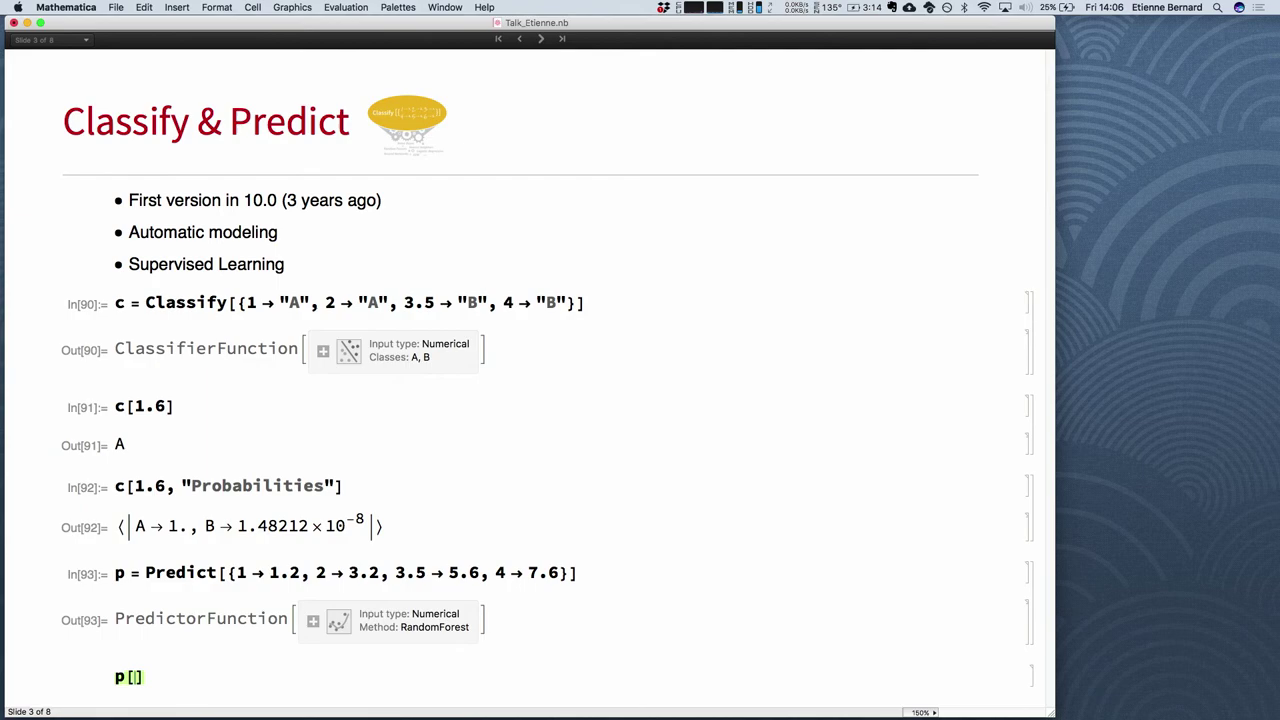
{"action": "type", "text": "1.6"}
{"action": "key", "text": "shift+Return"}
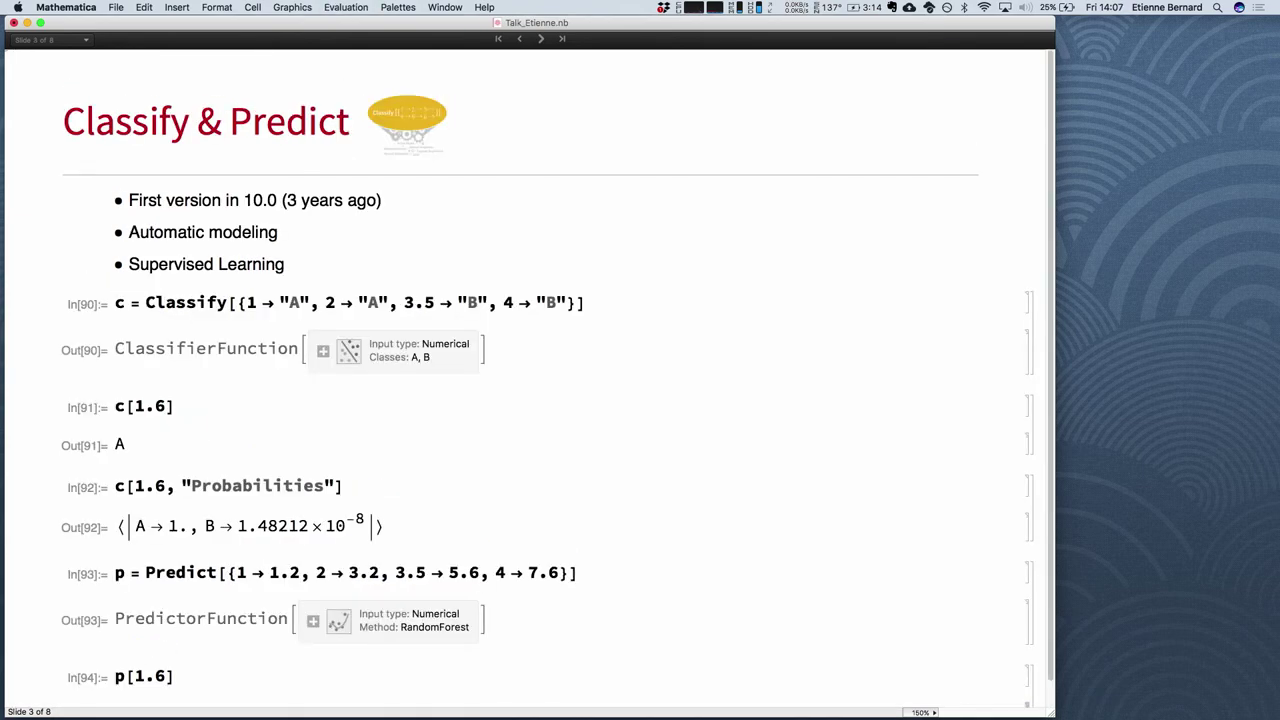
{"action": "left_click", "coordinate": [158, 694]}
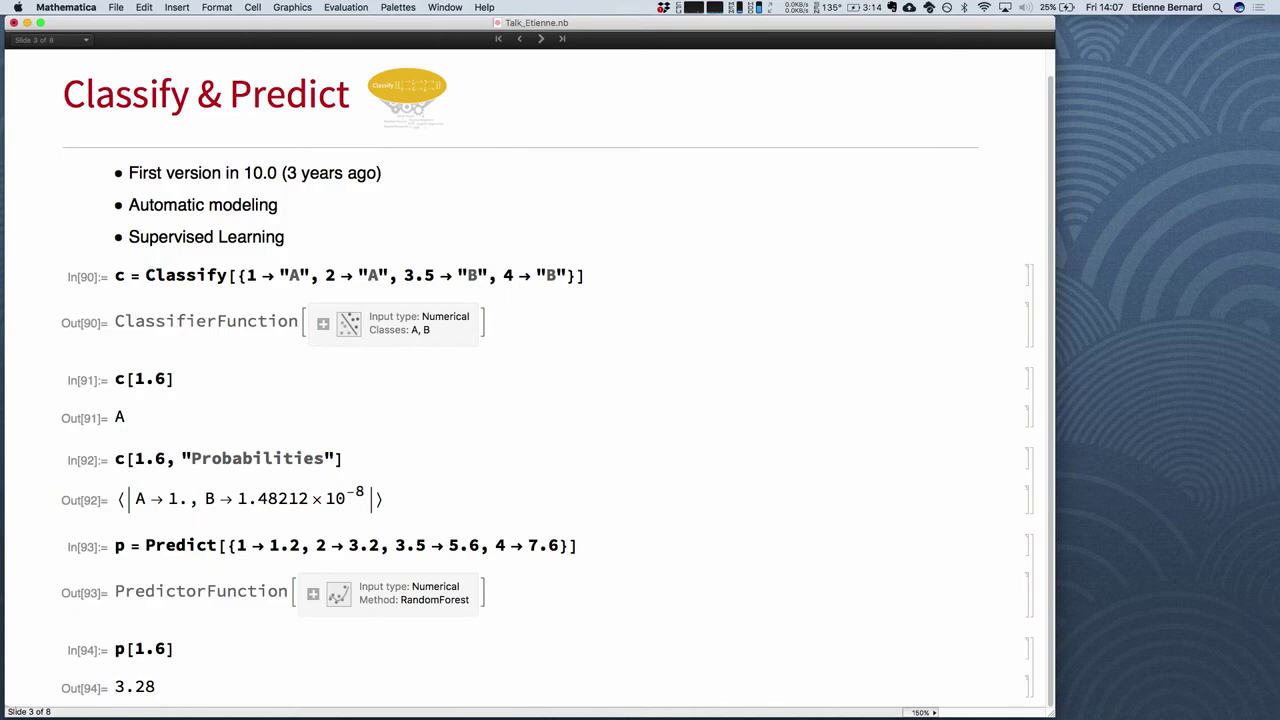
{"action": "type", "text": "p[1.6]"}
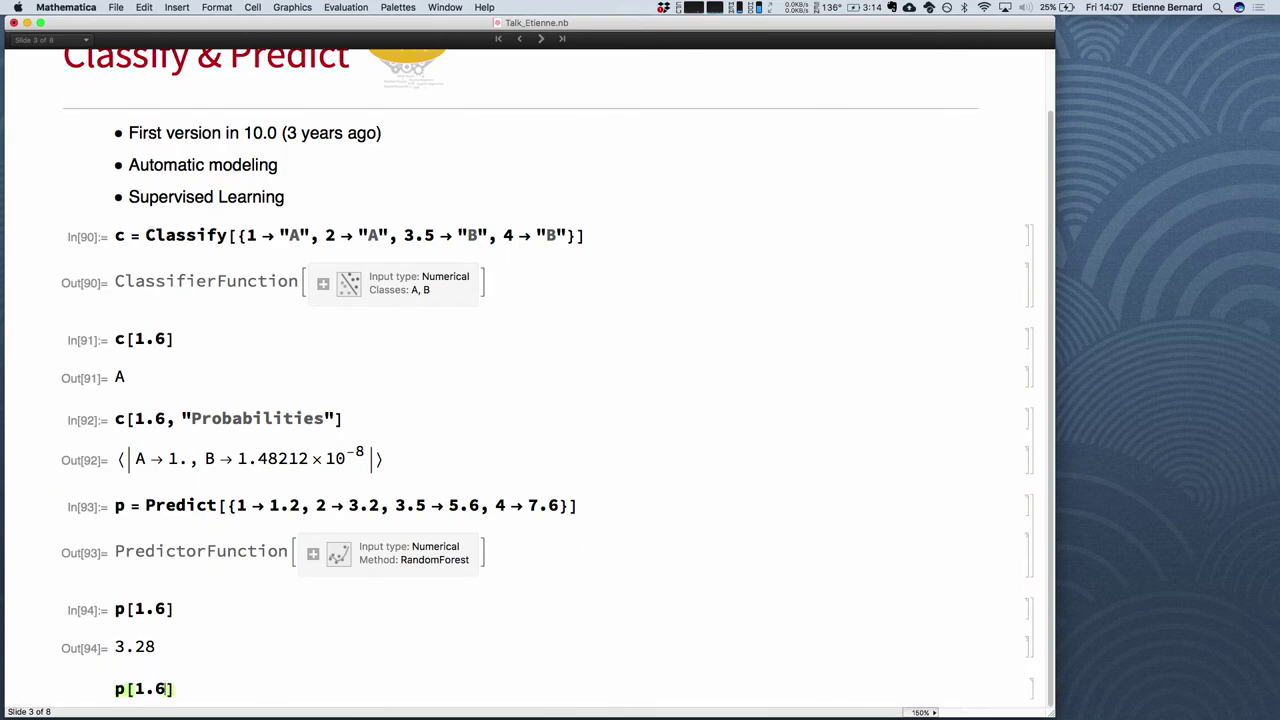
{"action": "type", "text": ", \"Distribution"}
Get the predictive distribution for 1.6, NormalDistribution[3.28, 2.15259], and resize the window.
{"action": "key", "text": "shift+Return"}
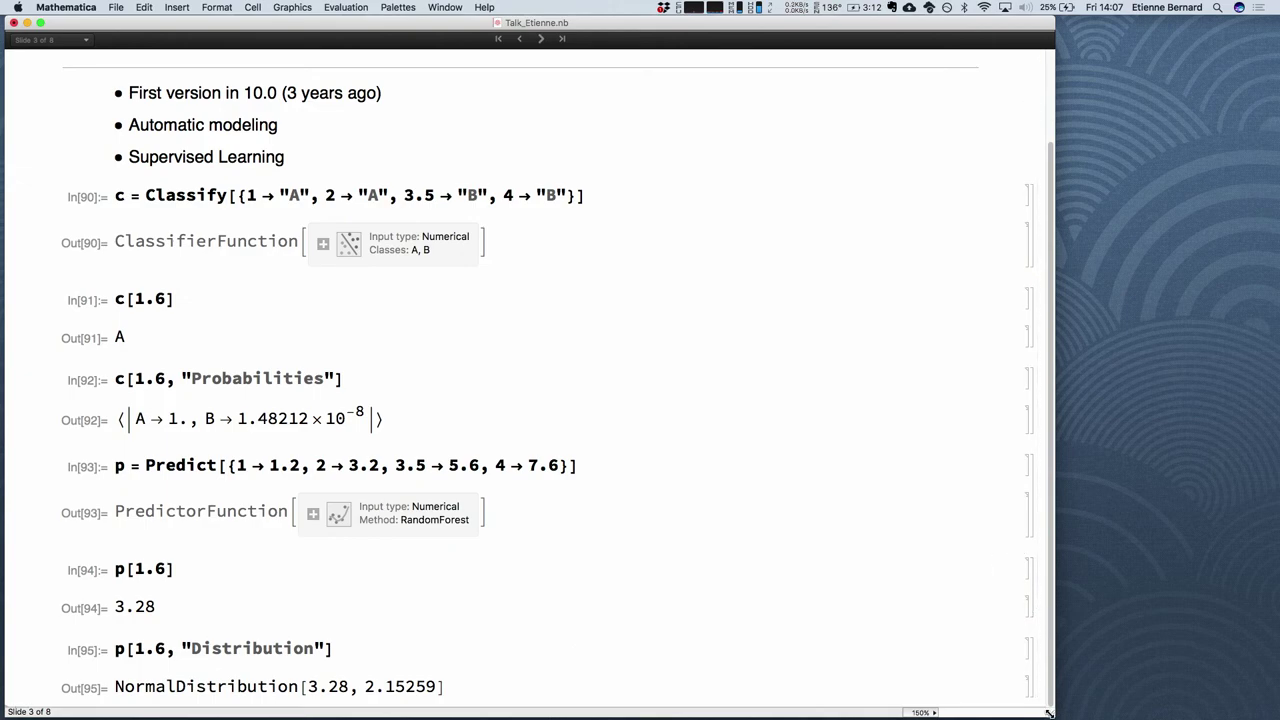
{"action": "left_click_drag", "start_coordinate": [1049, 713], "coordinate": [1051, 652]}
{"action": "scroll", "coordinate": [791, 567], "scroll_direction": "down", "scroll_amount": 2}
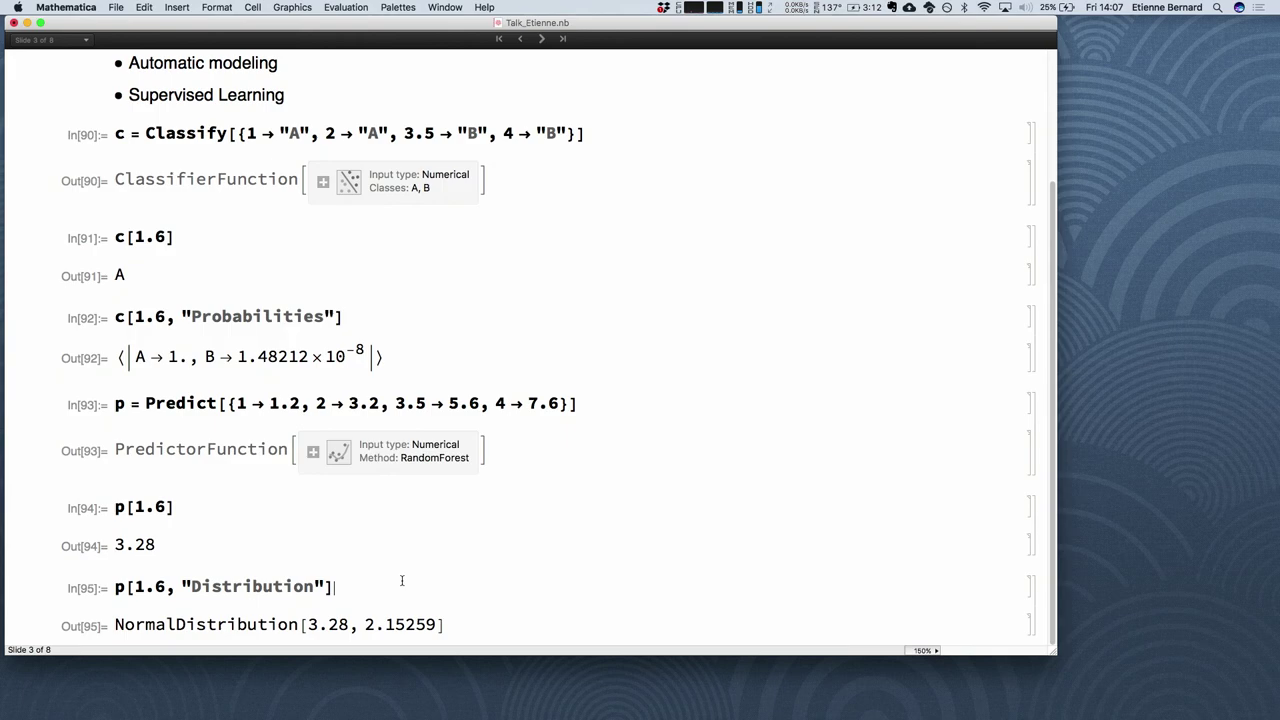
{"action": "left_click", "coordinate": [452, 624]}
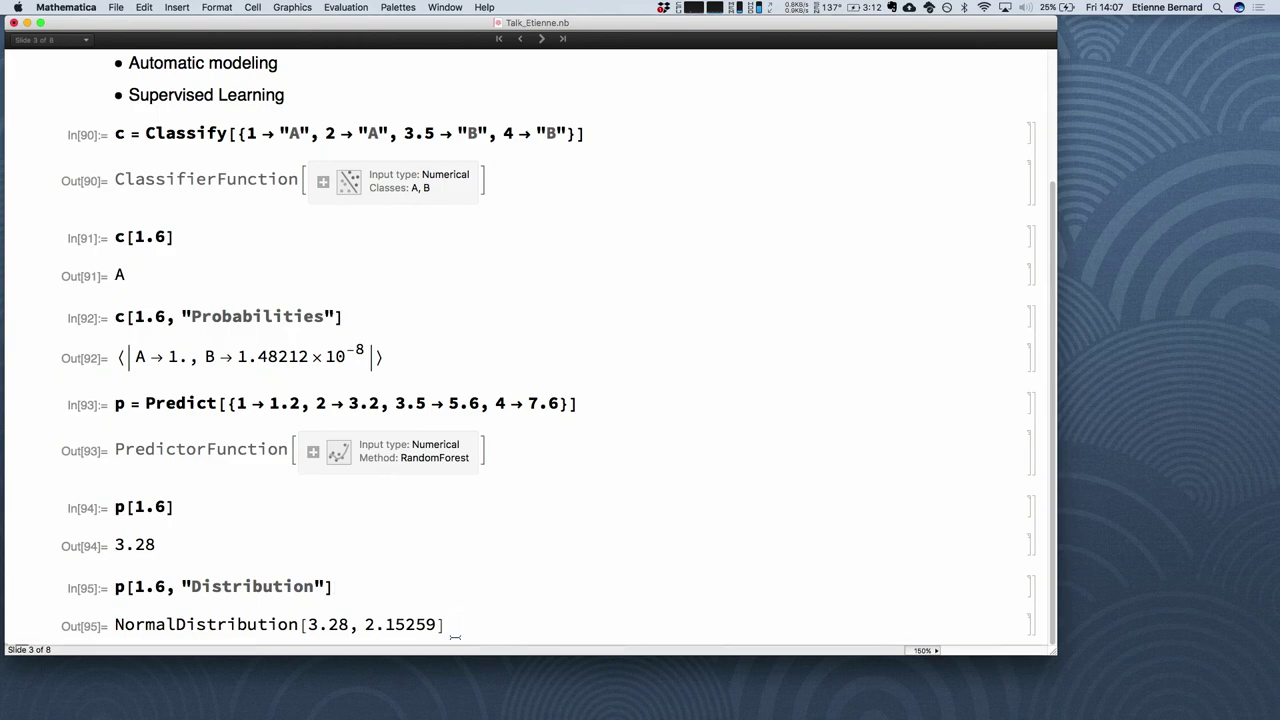
{"action": "scroll", "coordinate": [387, 312], "scroll_direction": "up", "scroll_amount": 5}
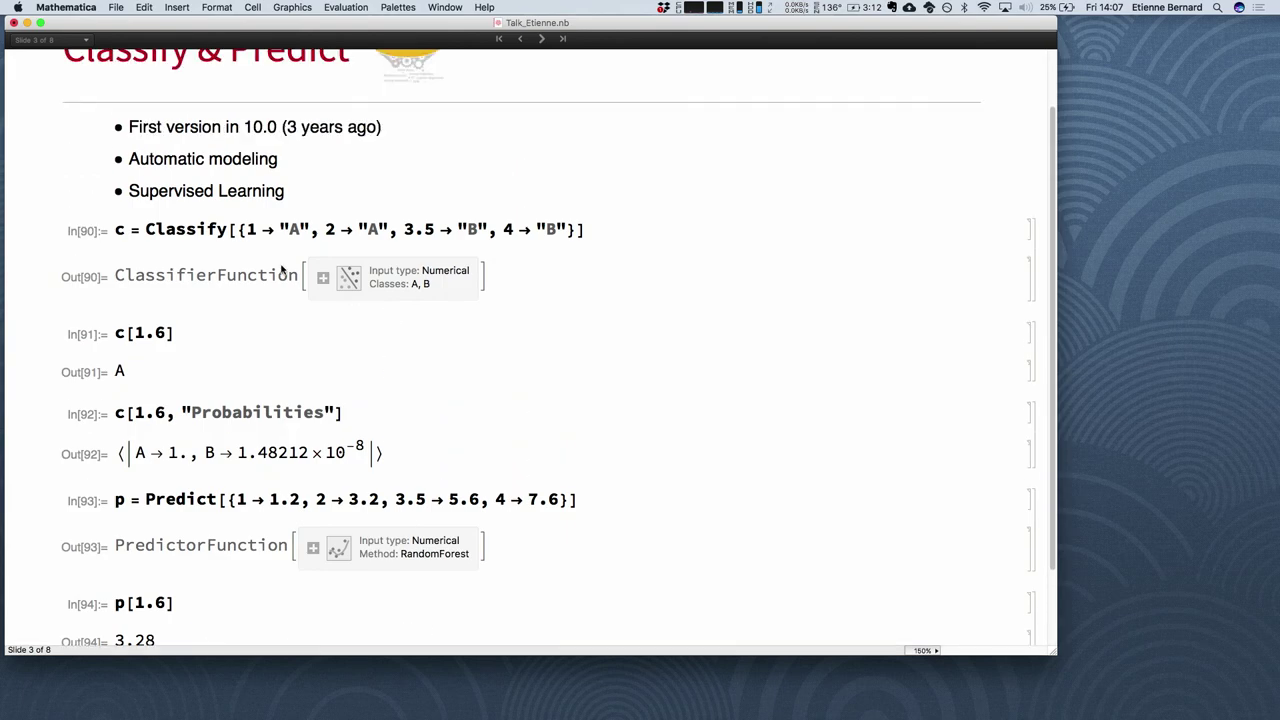
Highlight the Classify training examples list, then advance to the next slide.
{"action": "left_click", "coordinate": [259, 234]}
{"action": "triple_click", "coordinate": [259, 234]}
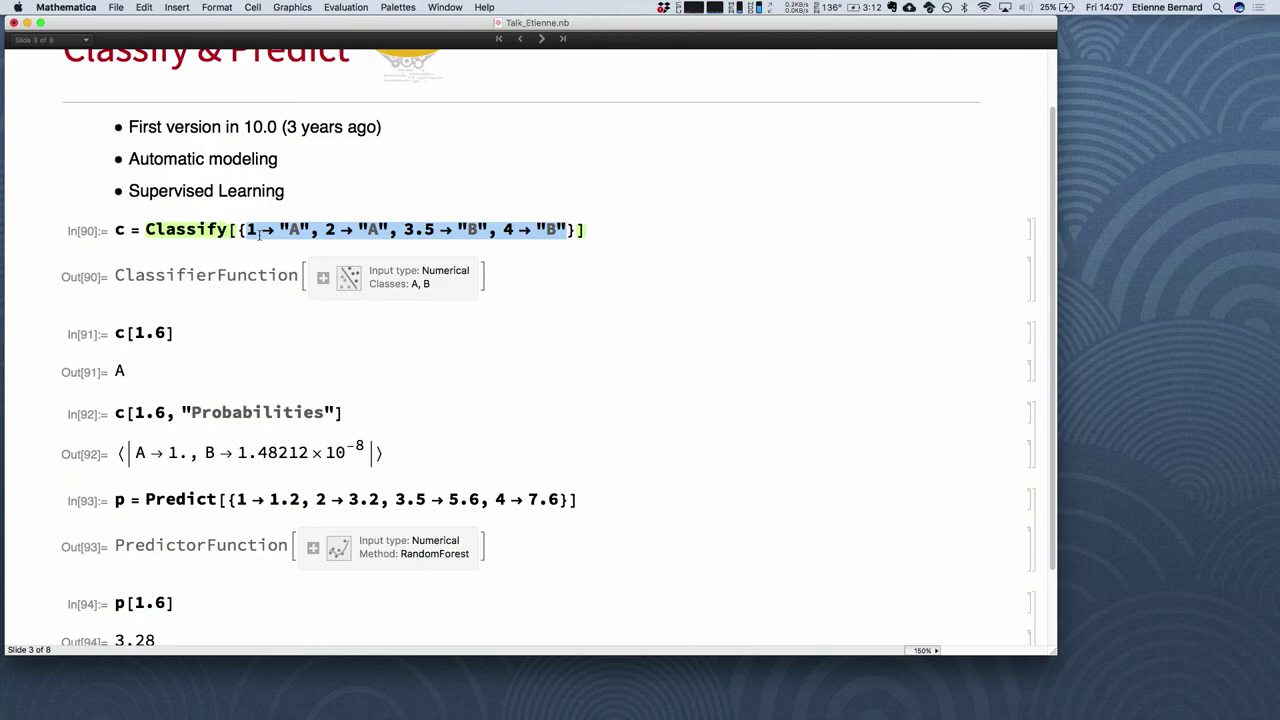
{"action": "left_click", "coordinate": [259, 234]}
{"action": "triple_click", "coordinate": [259, 234]}
{"action": "left_click", "coordinate": [251, 230]}
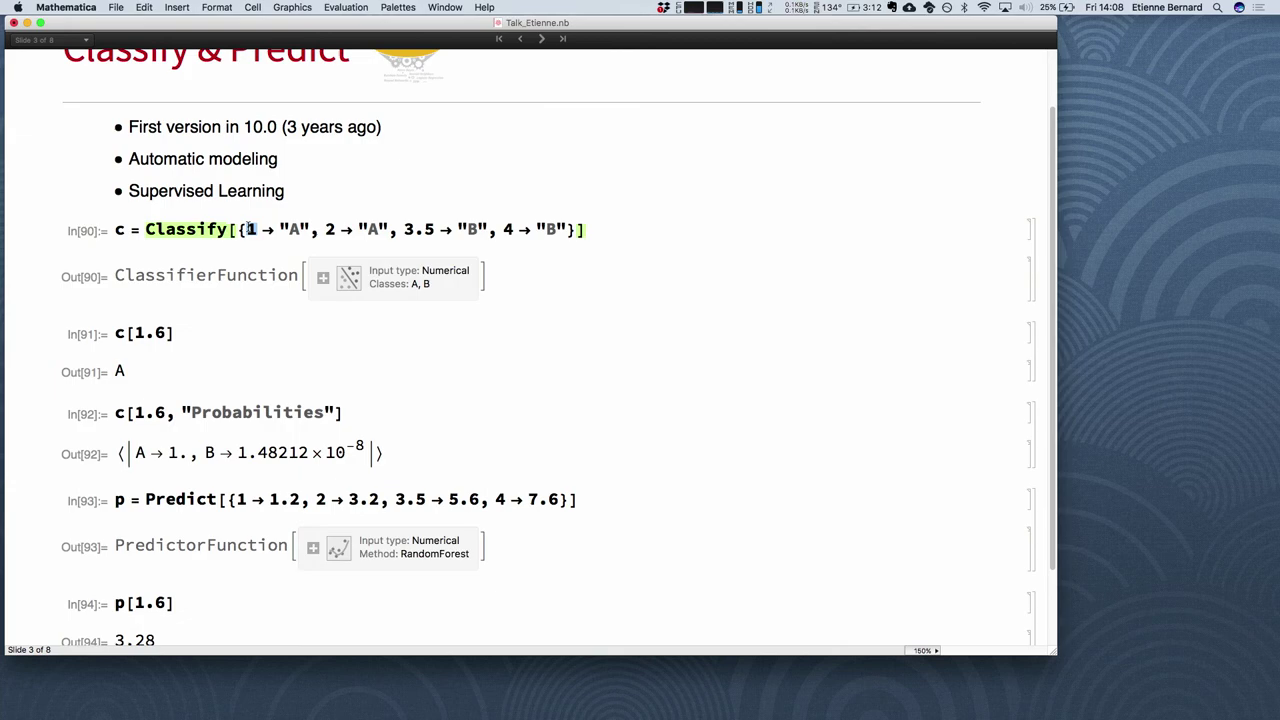
{"action": "left_click", "coordinate": [318, 214]}
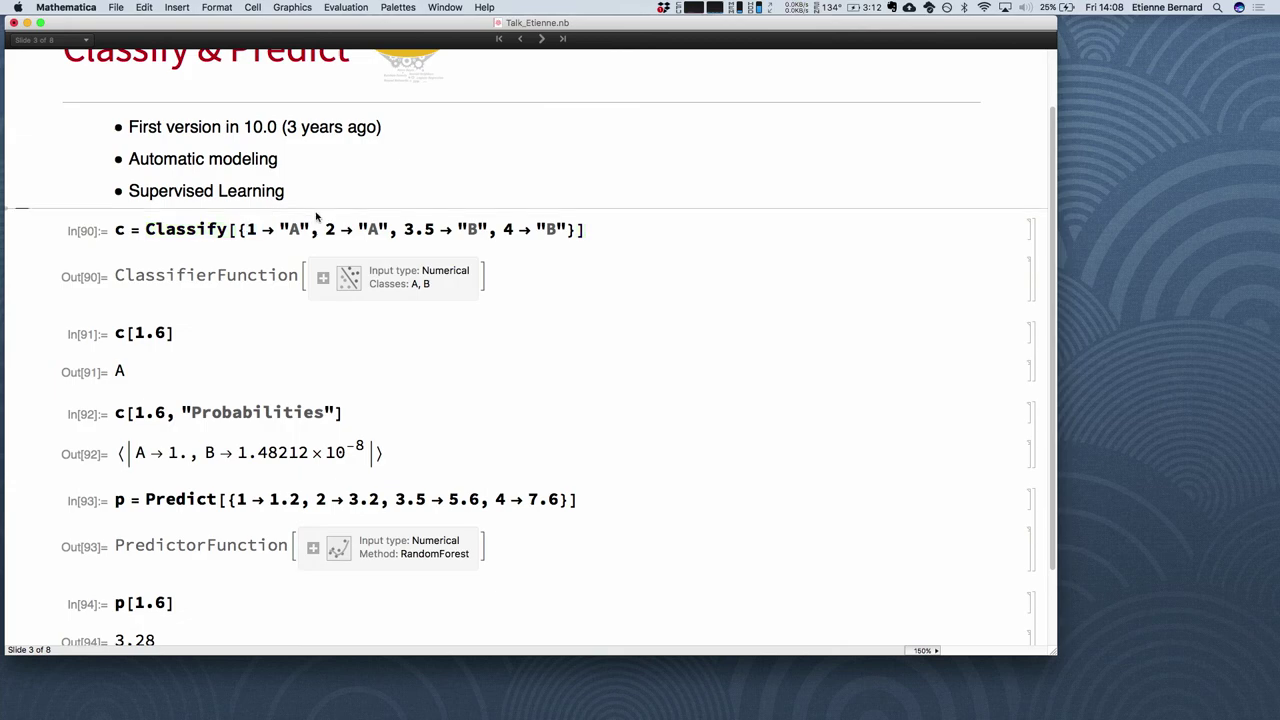
{"action": "left_click", "coordinate": [542, 39]}
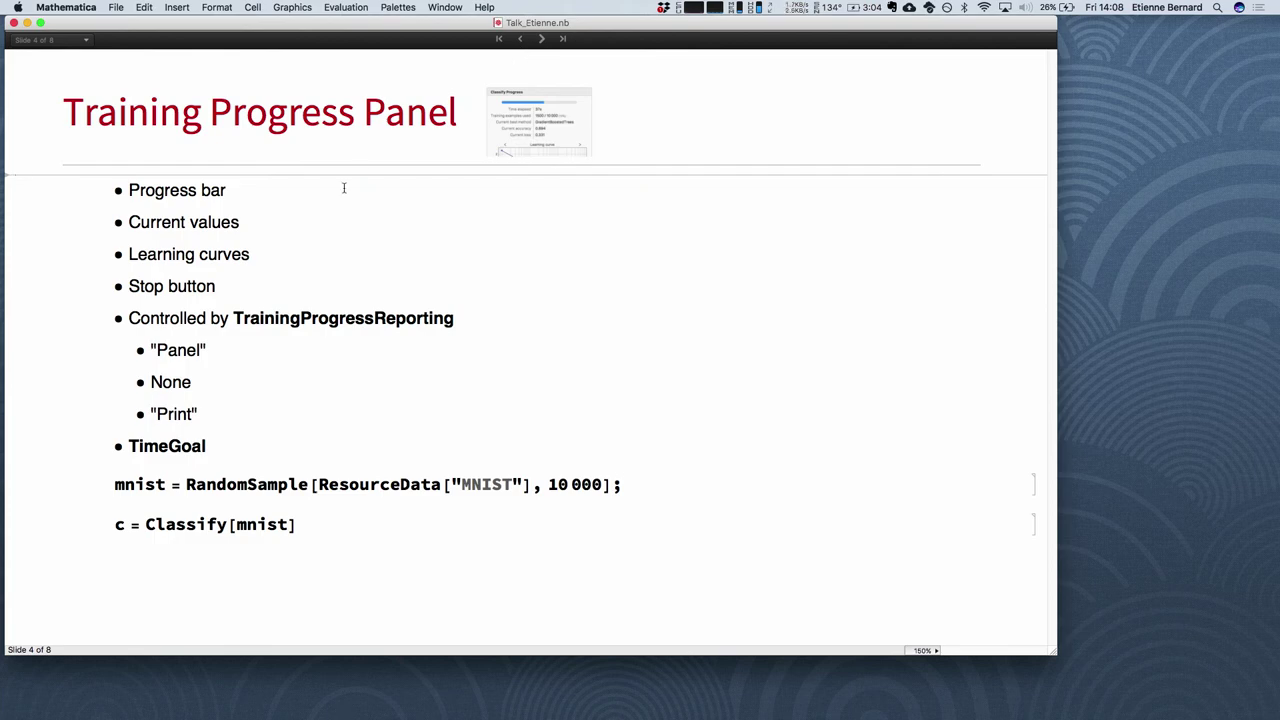
Show slide 4 of 8, Training Progress Panel, with its MNIST inputs still unevaluated.
{"action": "left_click", "coordinate": [227, 209]}
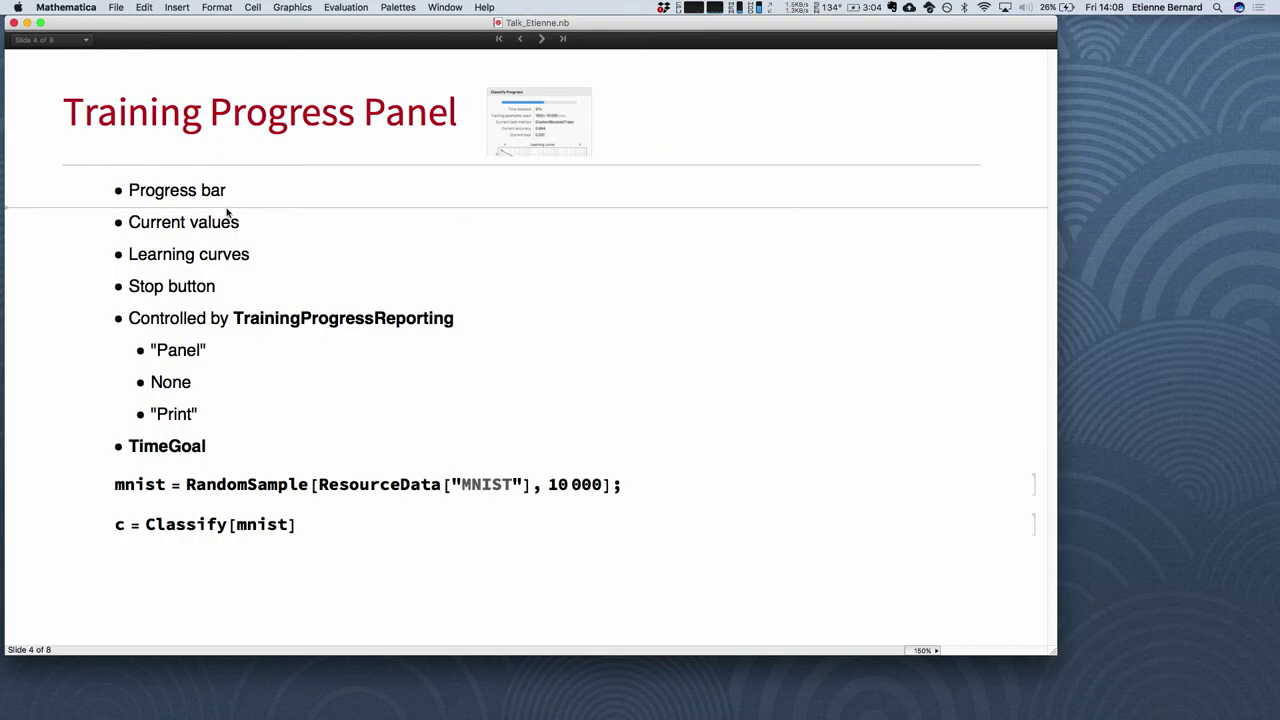
Evaluate RandomSample[ResourceData["MNIST"], 10000] to load the MNIST sample.
{"action": "left_click", "coordinate": [244, 484]}
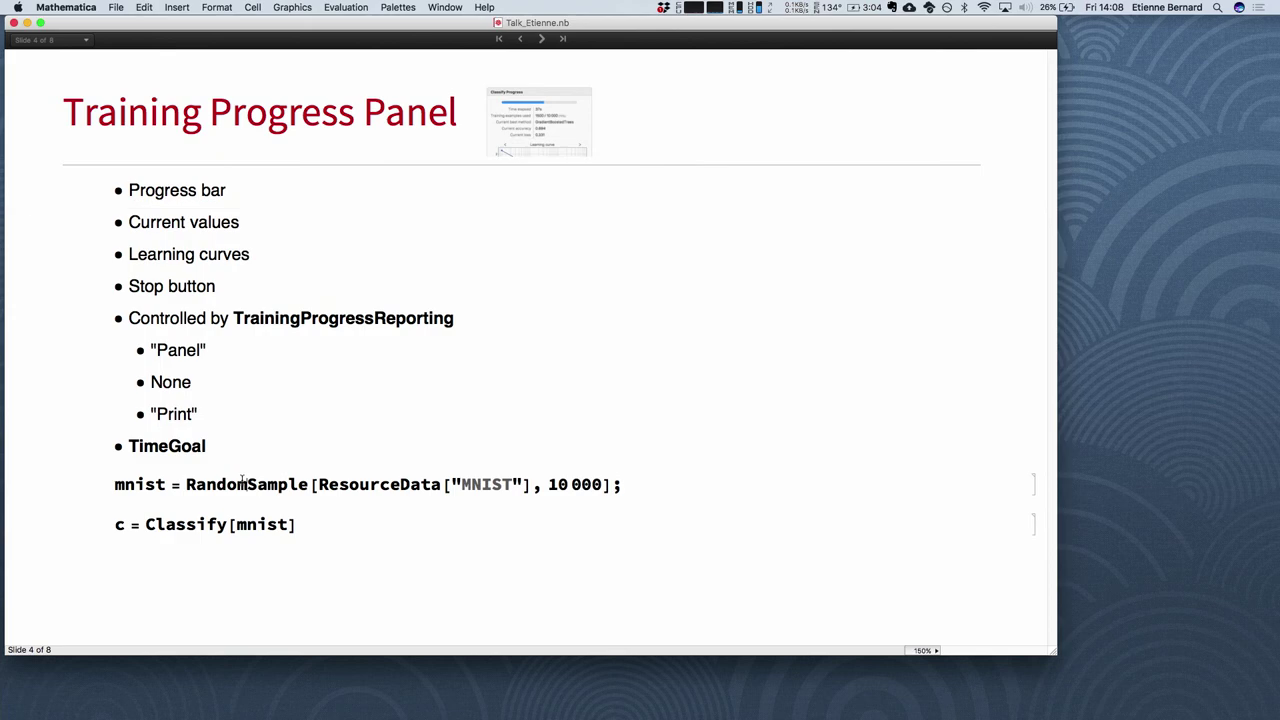
{"action": "triple_click", "coordinate": [210, 484]}
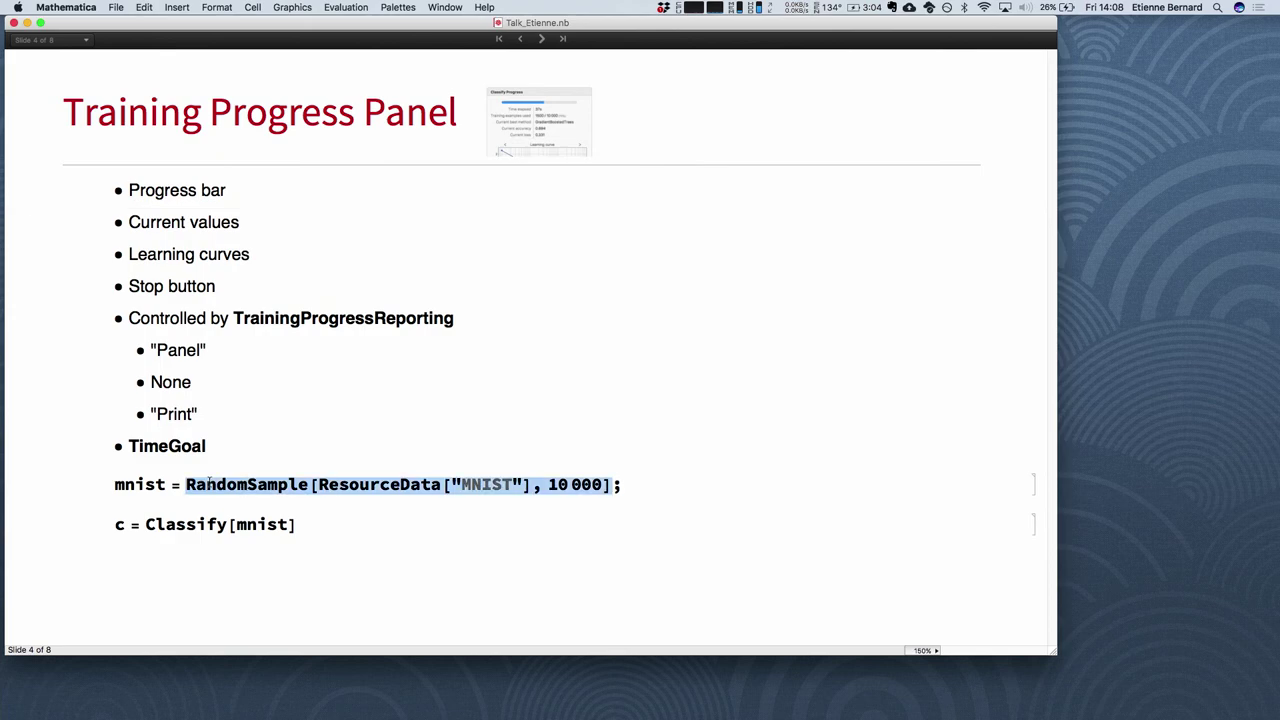
{"action": "triple_click", "coordinate": [368, 484]}
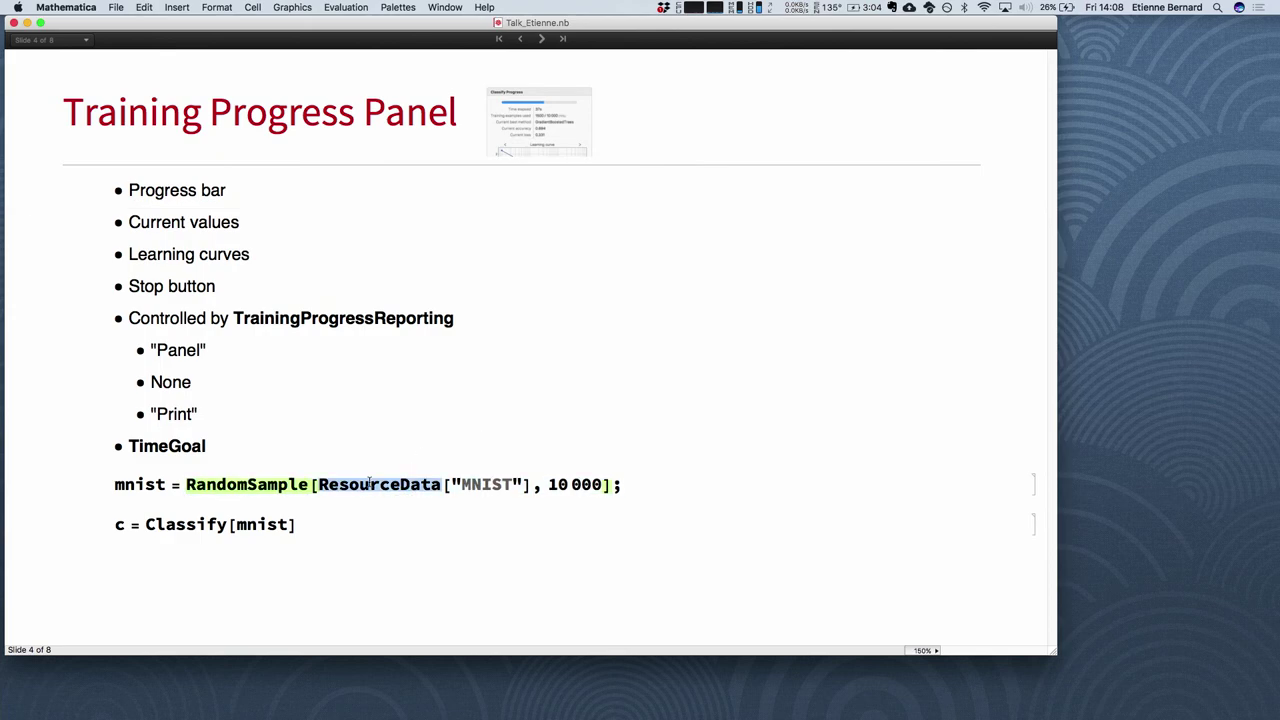
{"action": "left_click", "coordinate": [370, 484]}
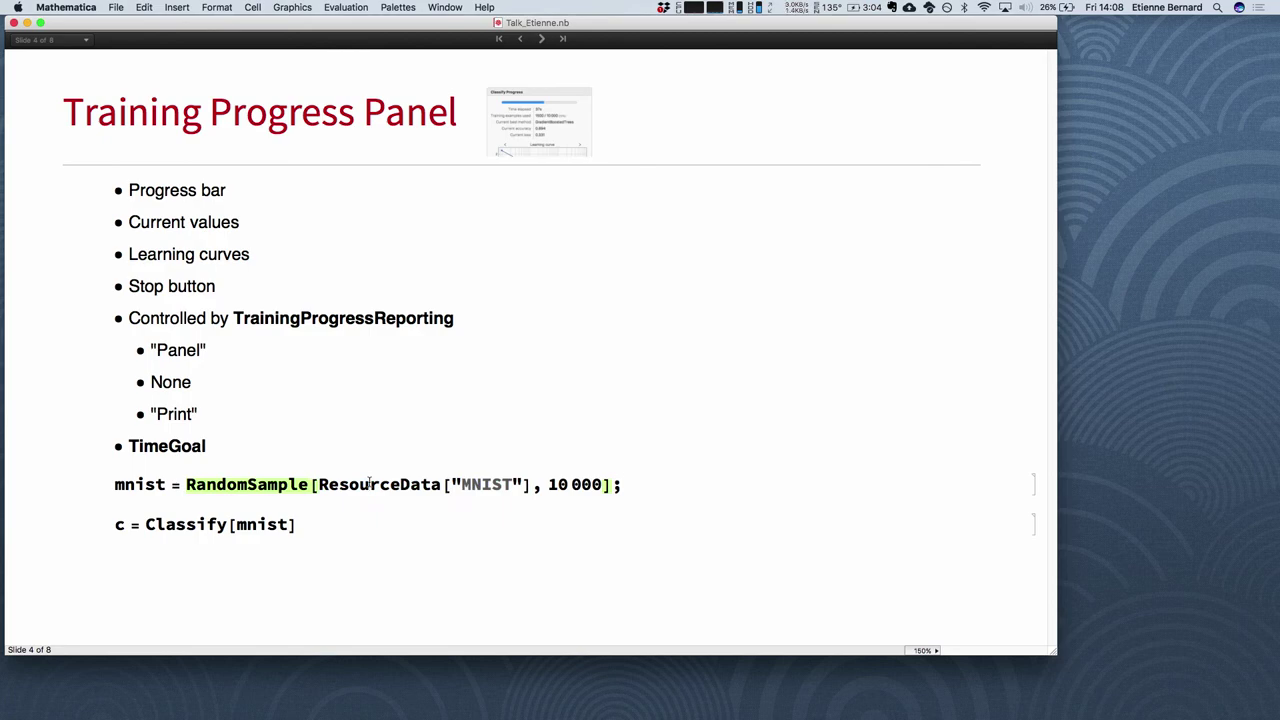
{"action": "key", "text": "shift+Return"}
Display mnist[[;;5]], showing five digit images labelled 9, 9, 8, 6, 7.
{"action": "double_click", "coordinate": [148, 484]}
{"action": "key", "text": "super+c"}
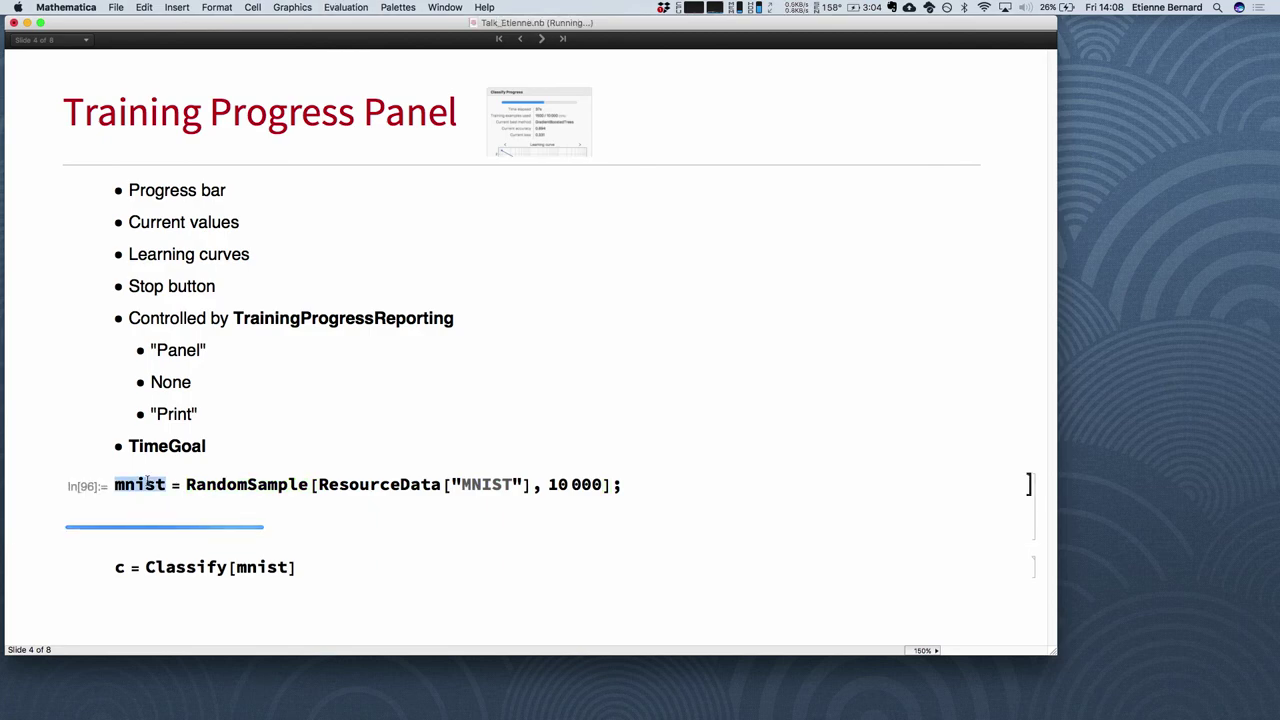
{"action": "left_click", "coordinate": [323, 528]}
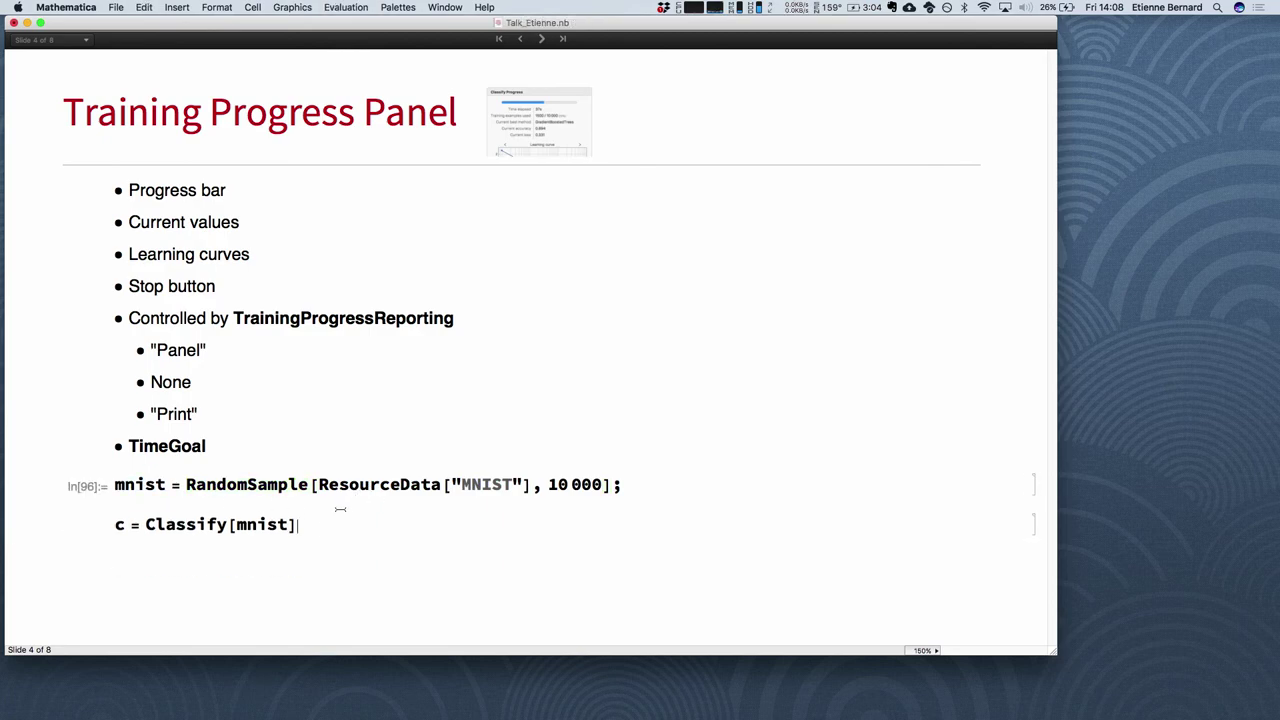
{"action": "left_click", "coordinate": [340, 509]}
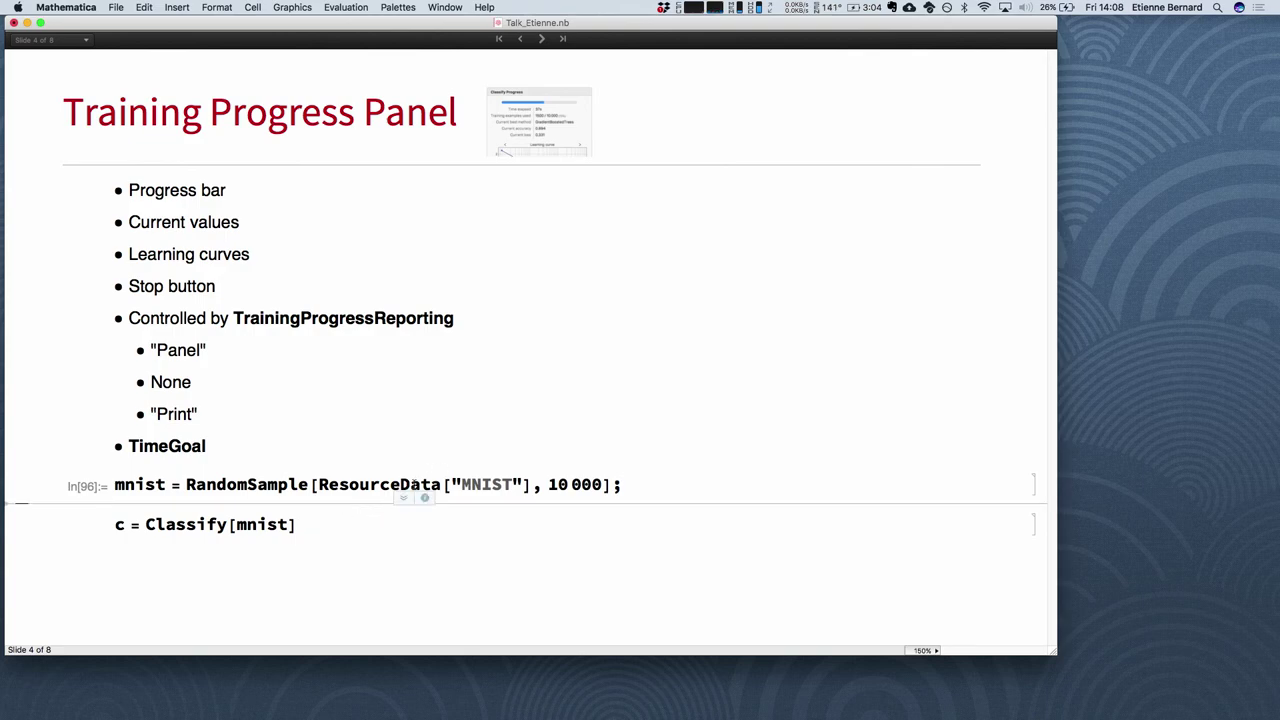
{"action": "key", "text": "super+v"}
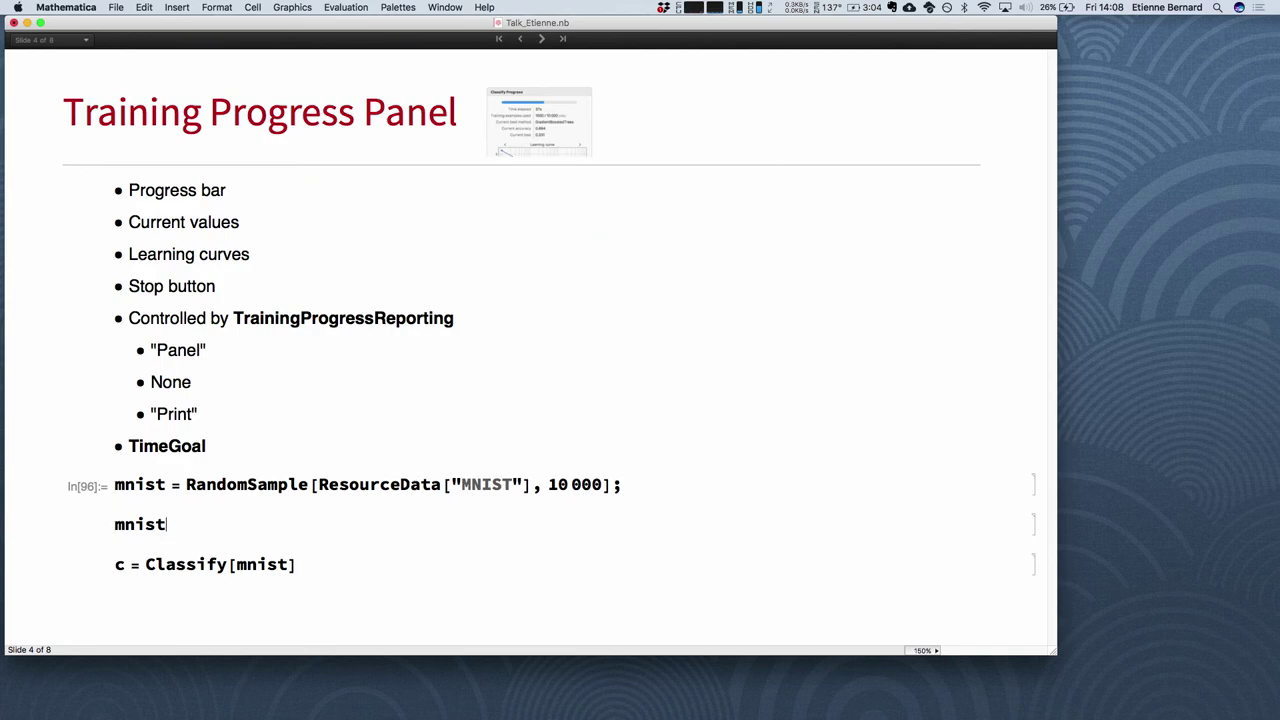
{"action": "type", "text": "[[ ;; "}
{"action": "type", "text": "5"}
{"action": "key", "text": "shift+Return"}
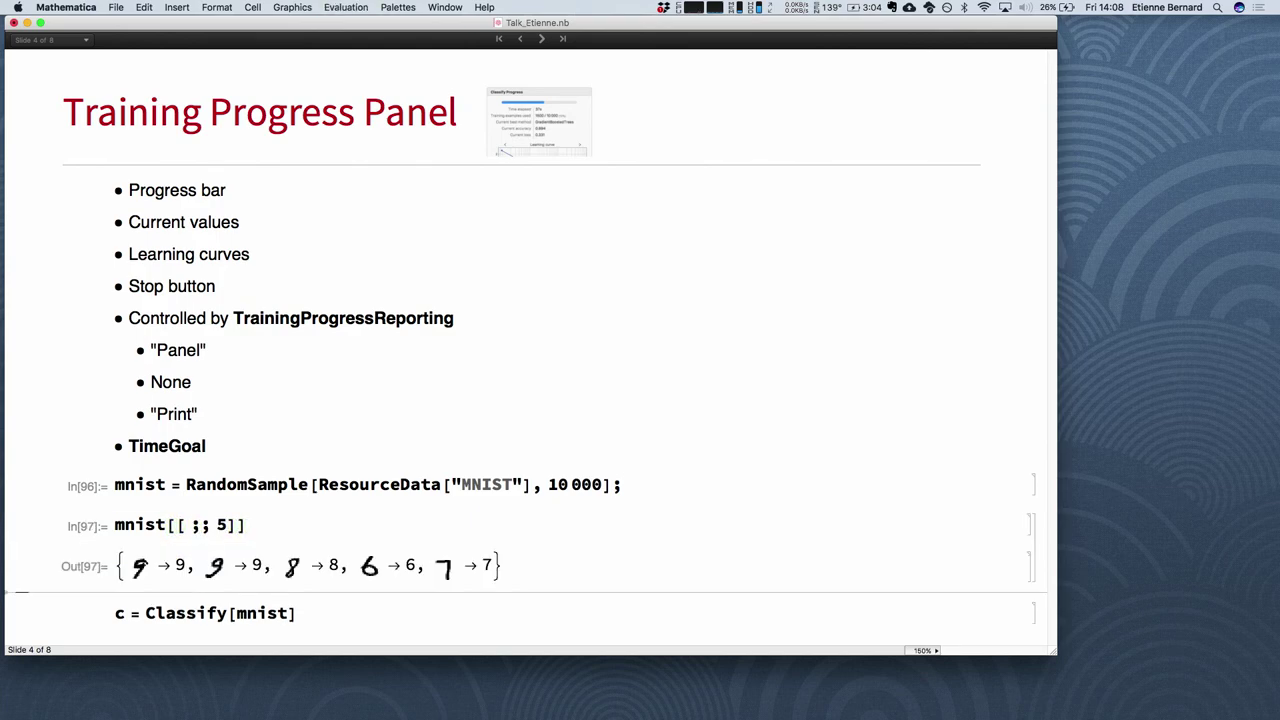
{"action": "left_click", "coordinate": [330, 610]}
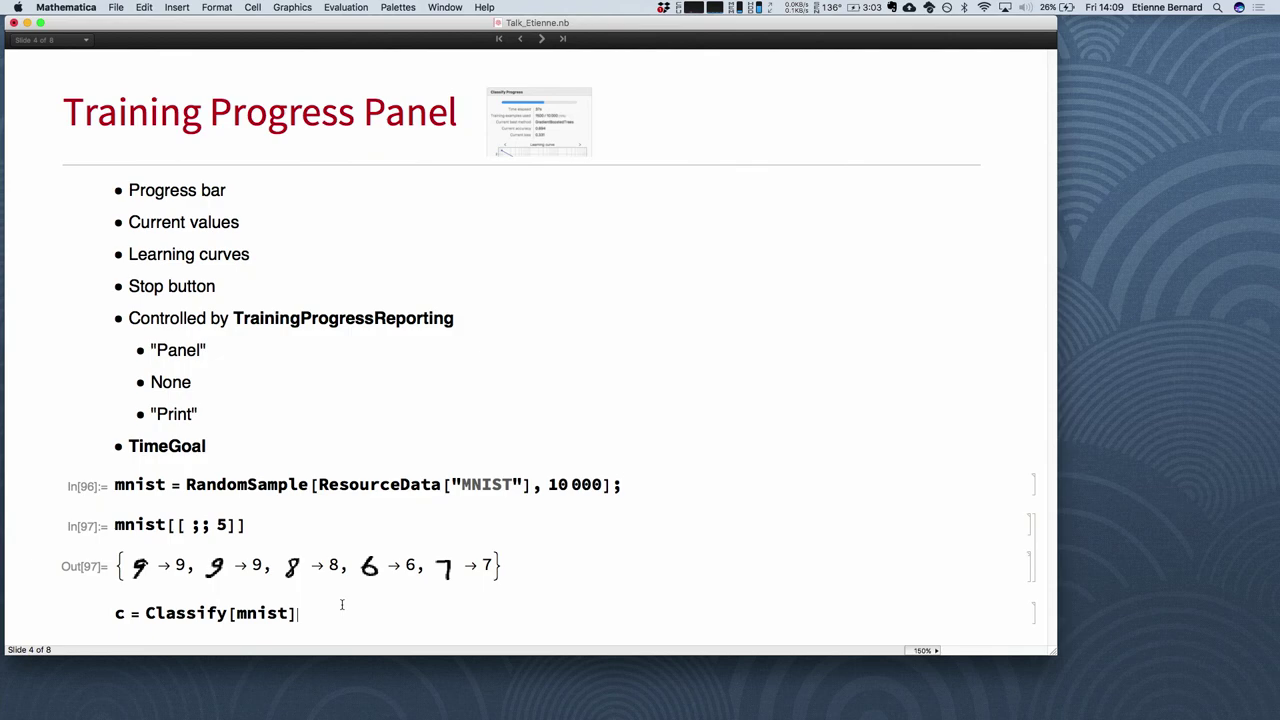
Train c = Classify[mnist], watching accuracy reach 0.951, into a 10-class image classifier.
{"action": "key", "text": "shift+Return"}
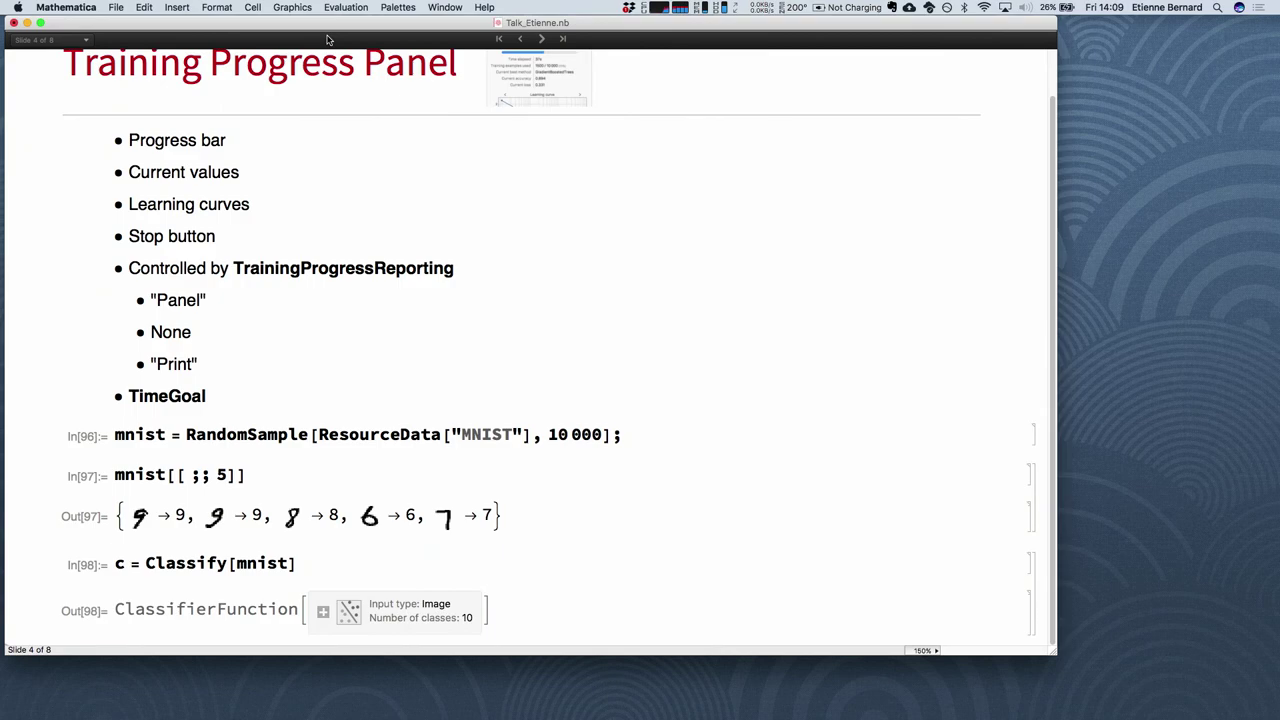
{"action": "left_click", "coordinate": [217, 7]}
Switch the notebook to the Working screen environment and rerun Classify[mnist].
{"action": "mouse_move", "coordinate": [250, 70]}
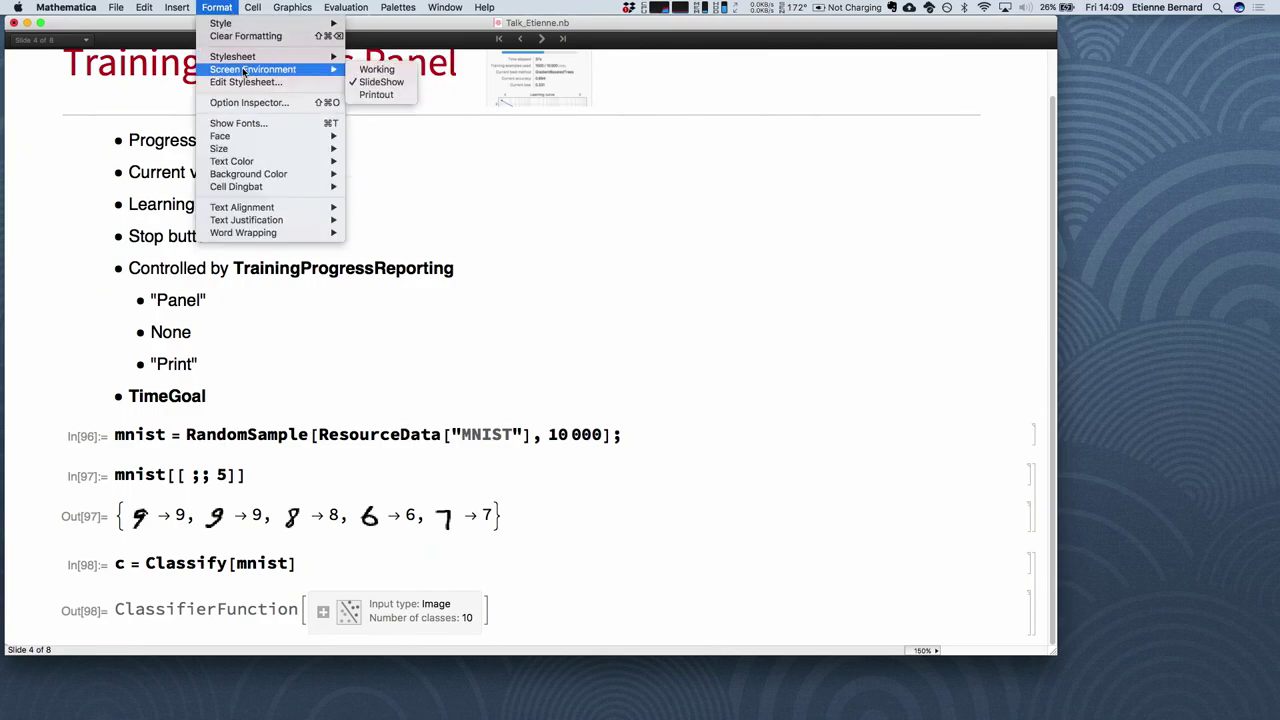
{"action": "left_click", "coordinate": [366, 70]}
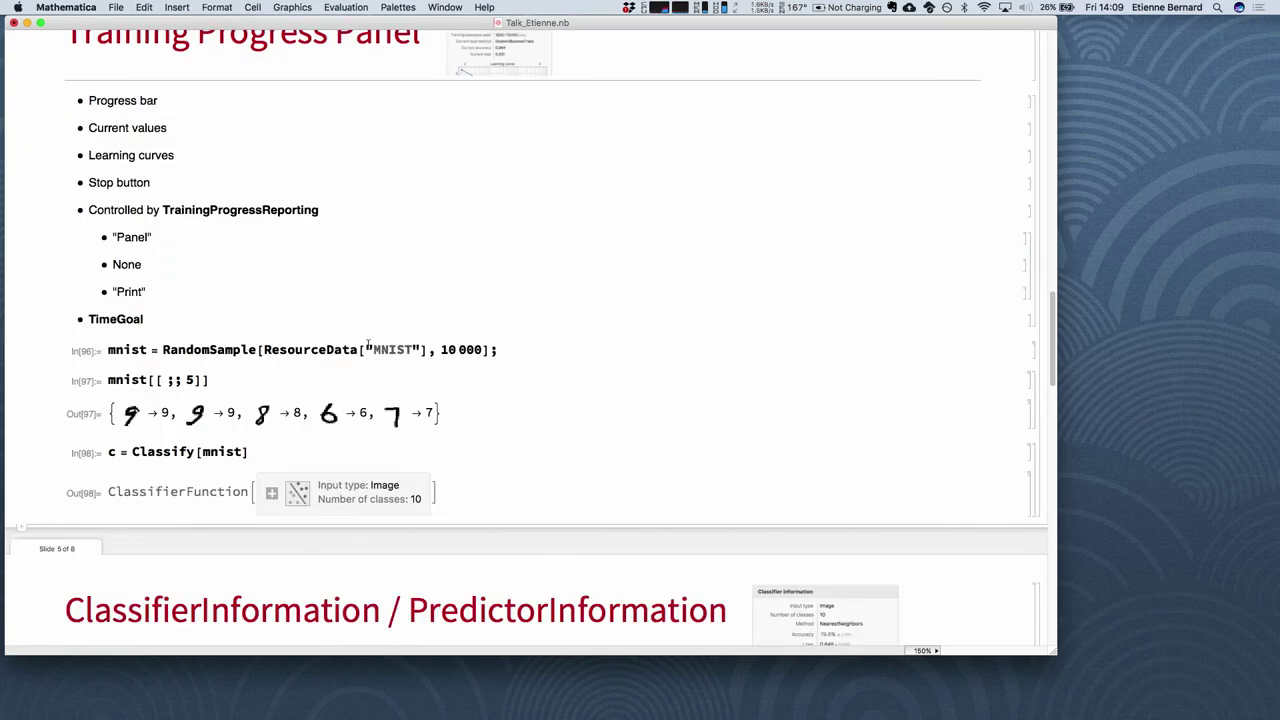
{"action": "left_click", "coordinate": [266, 451]}
{"action": "key", "text": "shift+Return"}
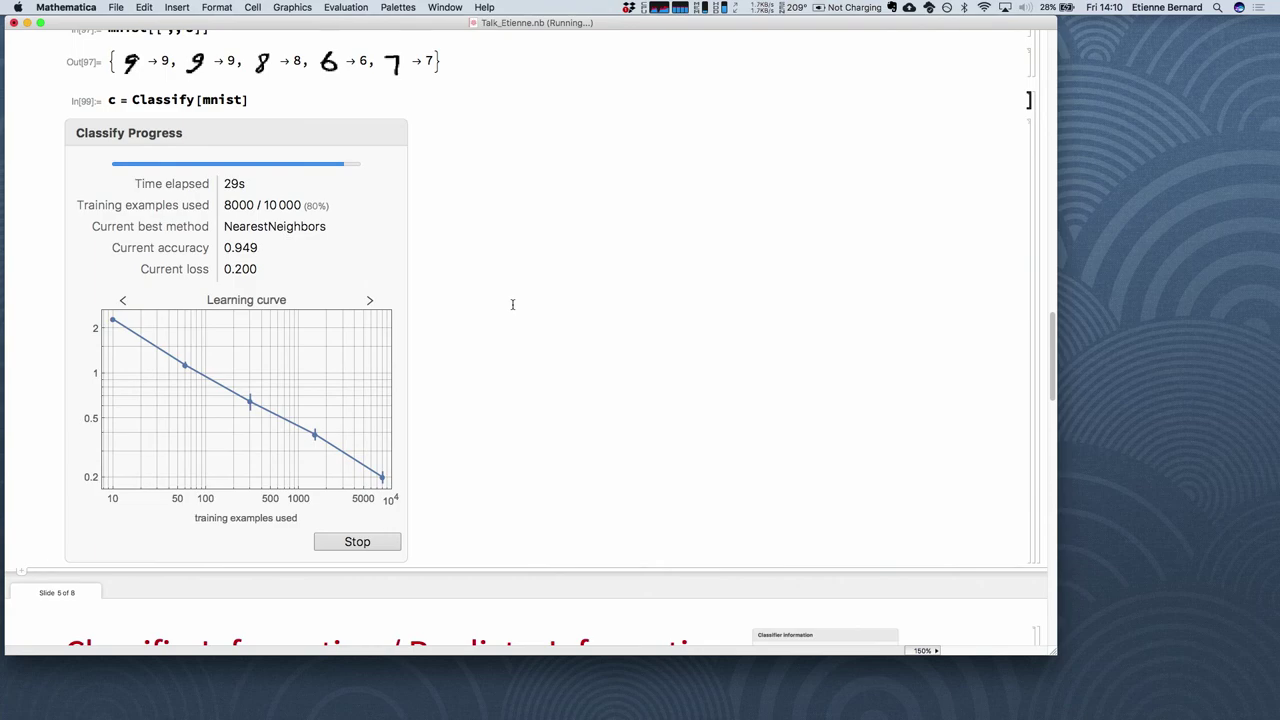
{"action": "left_click", "coordinate": [378, 96]}
{"action": "key", "text": "Left"}
Retrain the classifier as Classify[mnist, TimeGoal → 60].
{"action": "type", "text": ","}
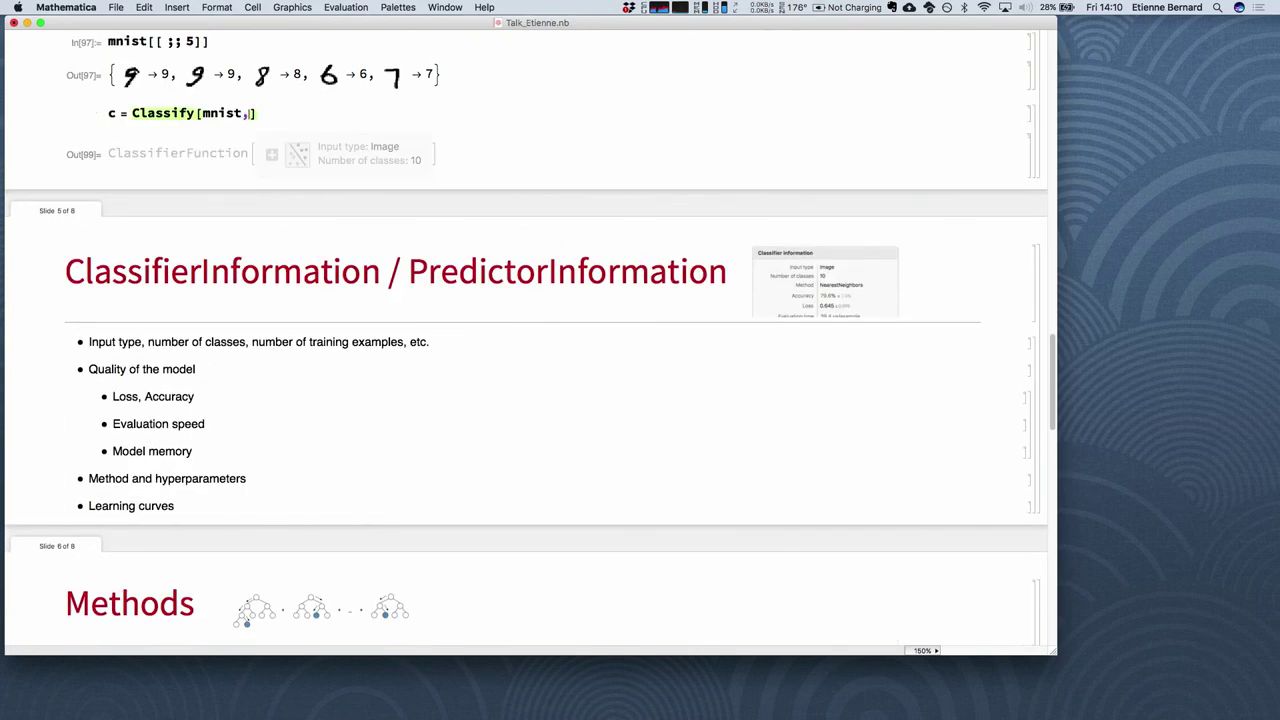
{"action": "type", "text": " Tim"}
{"action": "key", "text": "Return"}
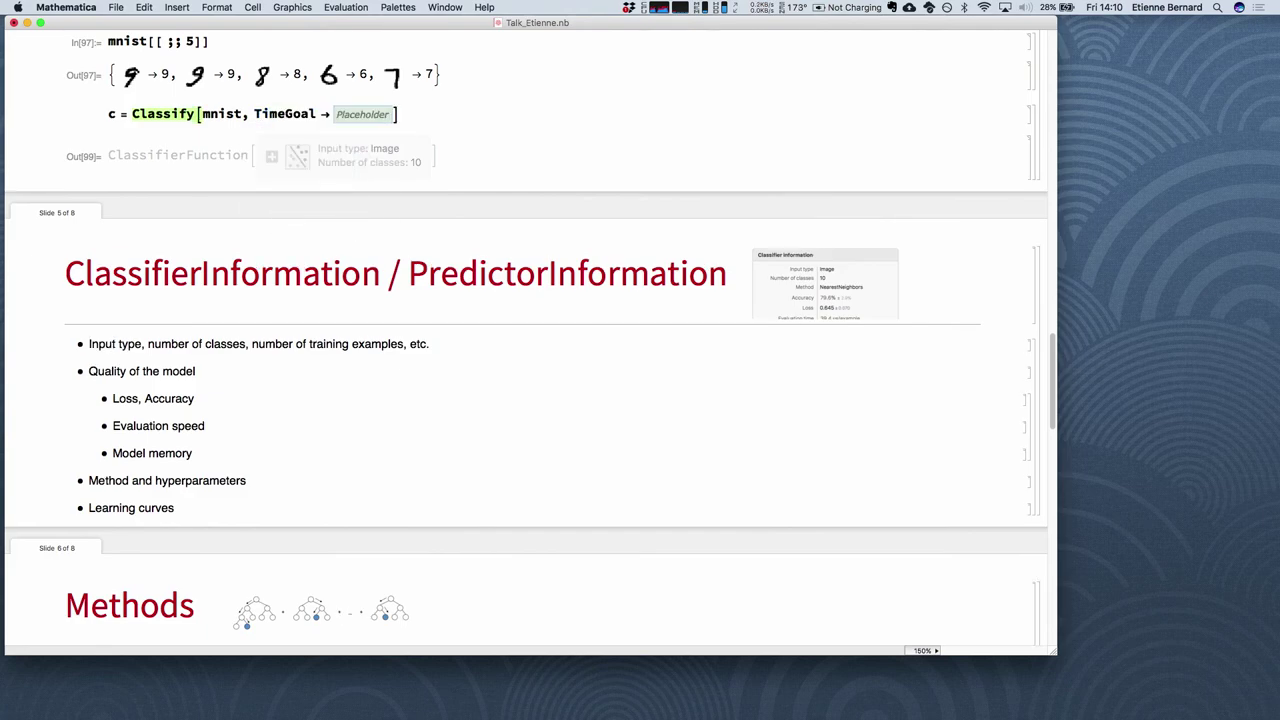
{"action": "type", "text": "60"}
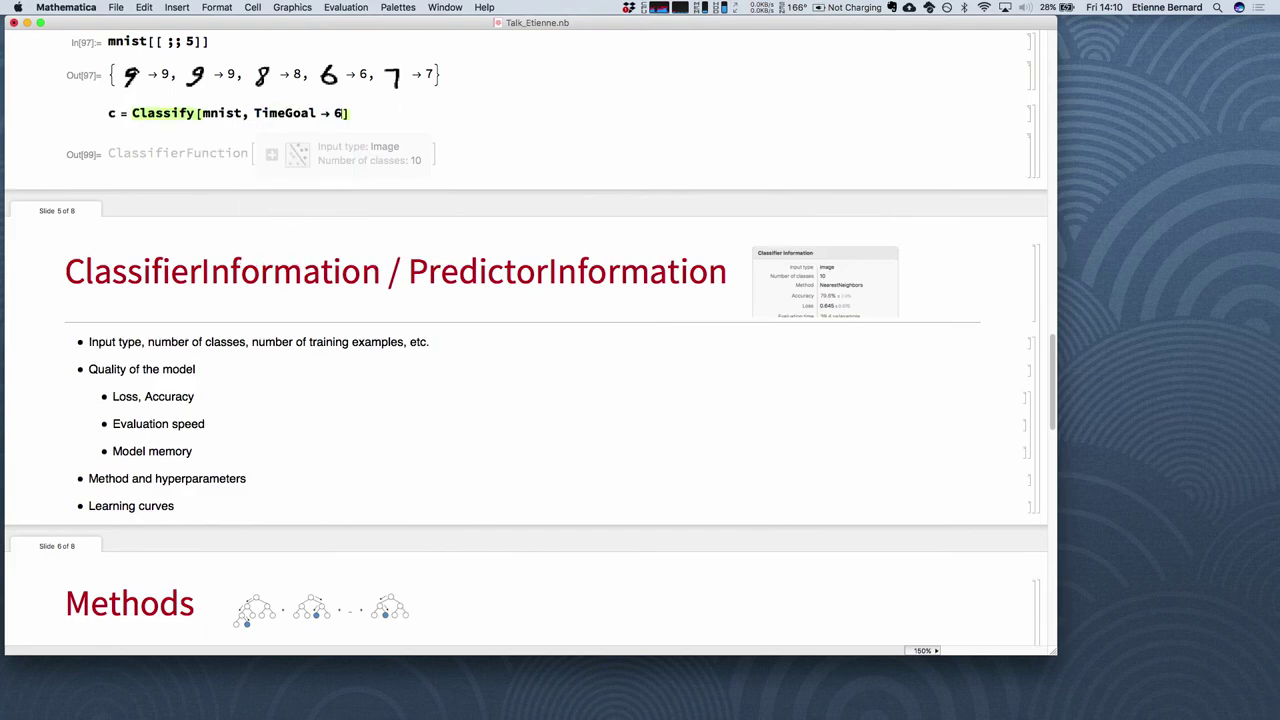
{"action": "key", "text": "shift+Return"}
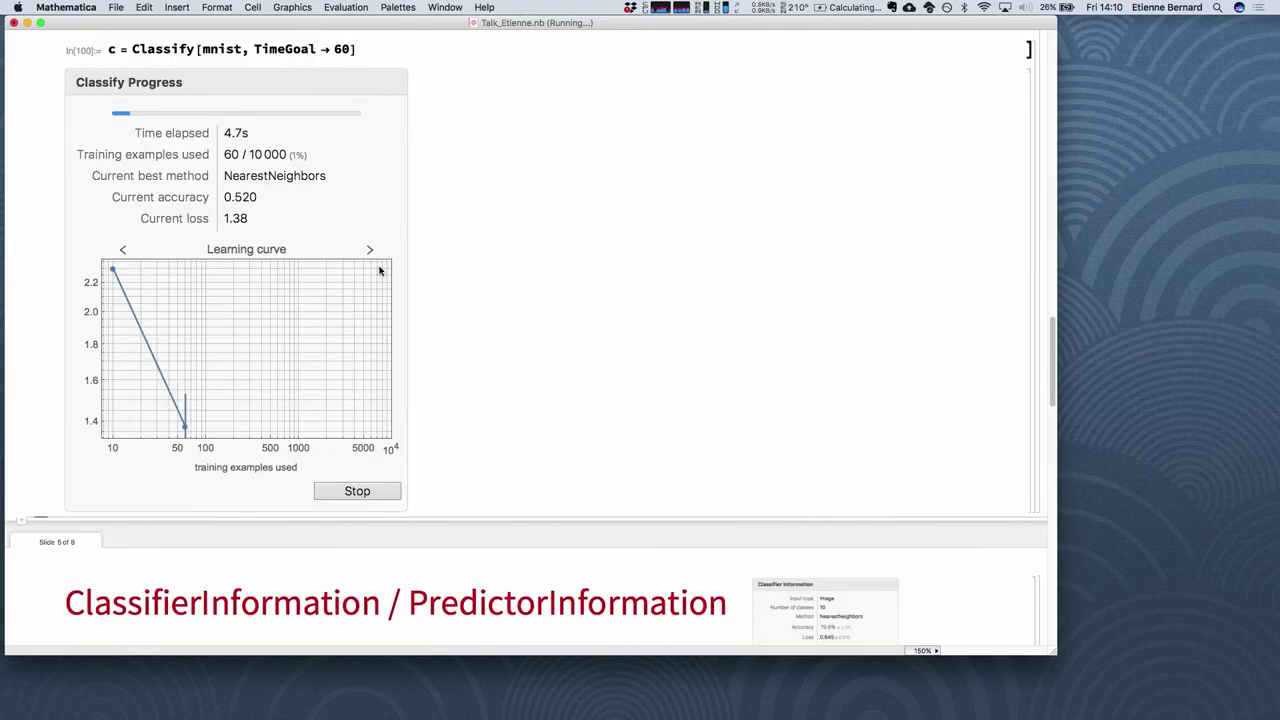
Toggle the progress chart between accuracy plot and learning curve, then stop training early.
{"action": "left_click", "coordinate": [370, 251]}
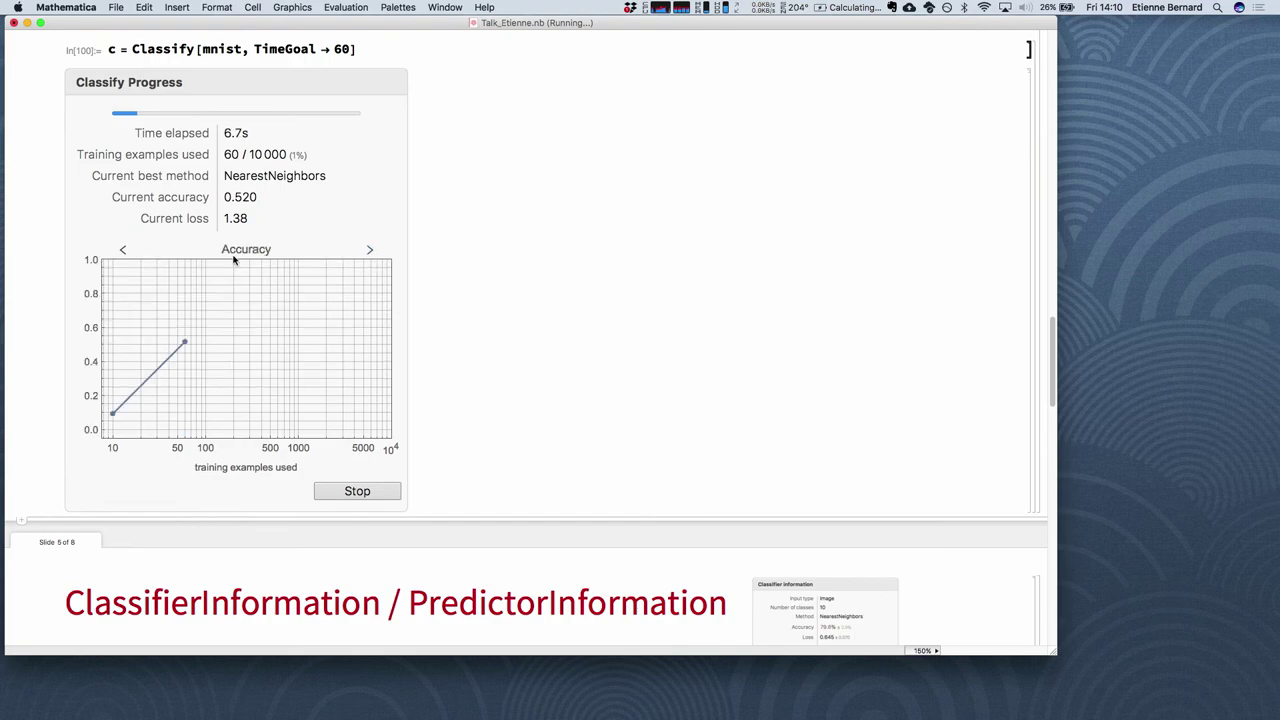
{"action": "left_click", "coordinate": [123, 251]}
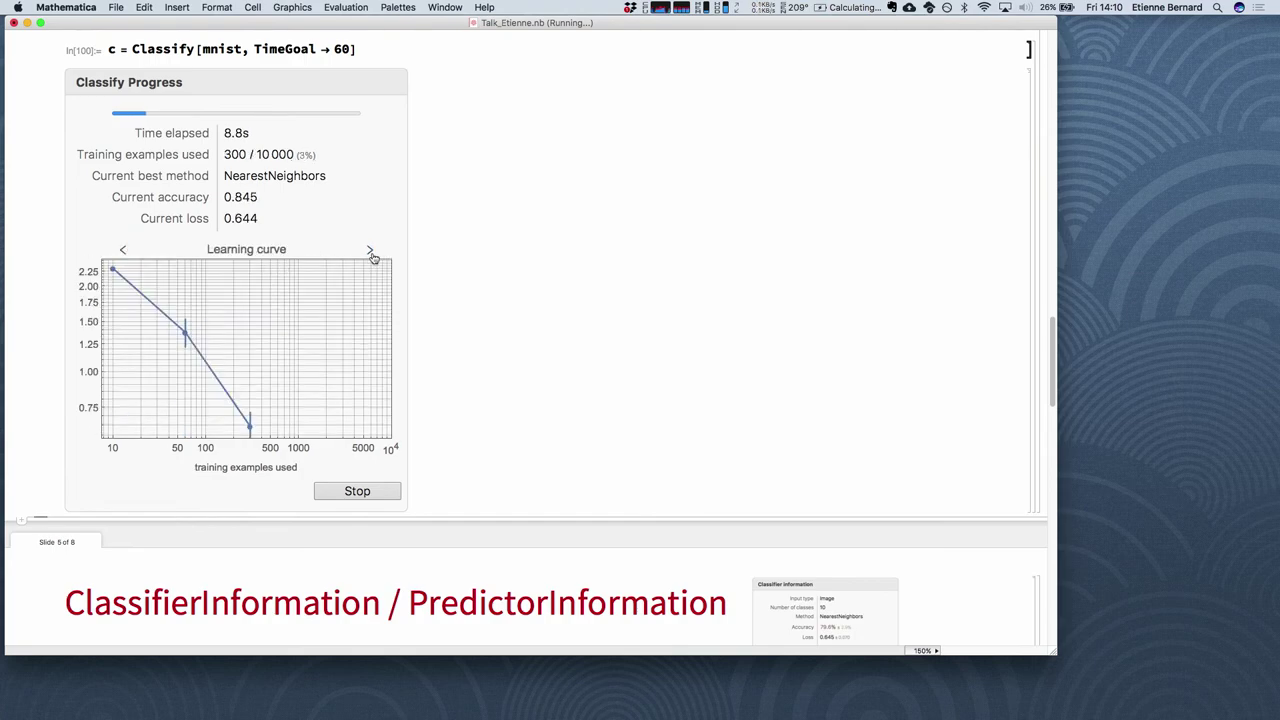
{"action": "left_click", "coordinate": [370, 252]}
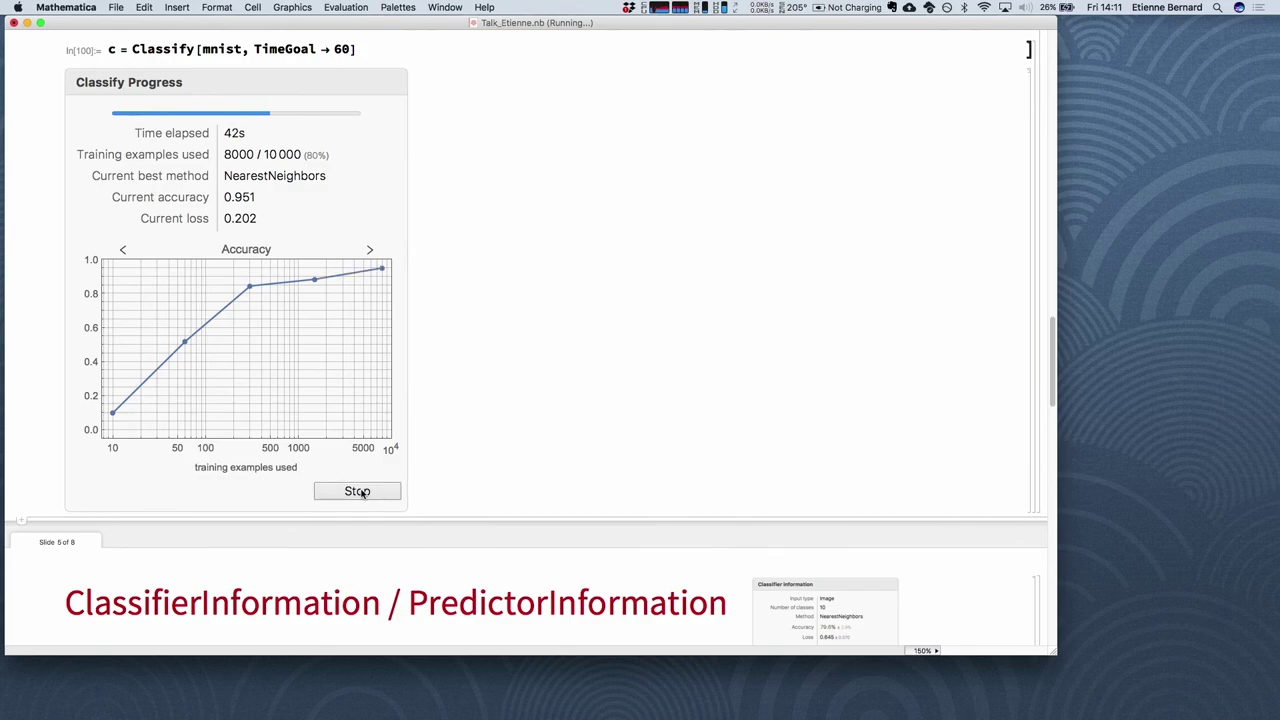
{"action": "left_click", "coordinate": [358, 491]}
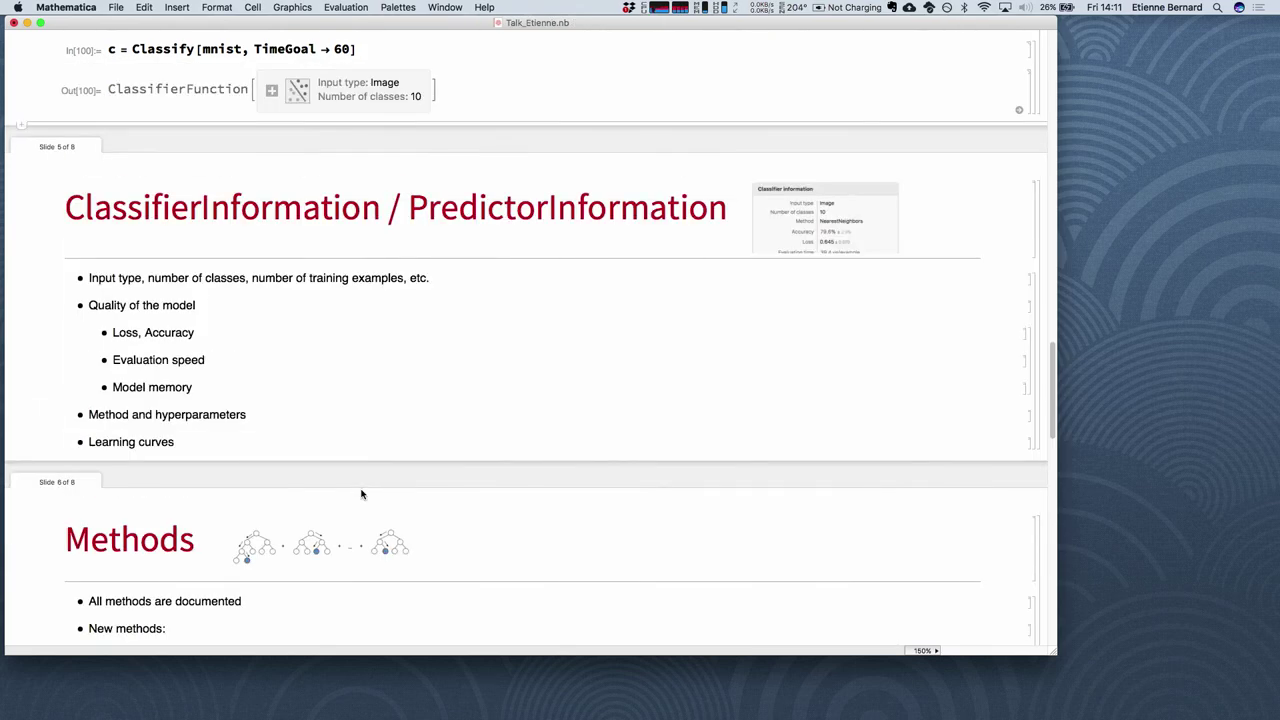
Re-evaluate c = Classify[mnist, TimeGoal → 60] for a fresh 10-class image classifier.
{"action": "scroll", "coordinate": [361, 493], "scroll_direction": "up", "scroll_amount": 5}
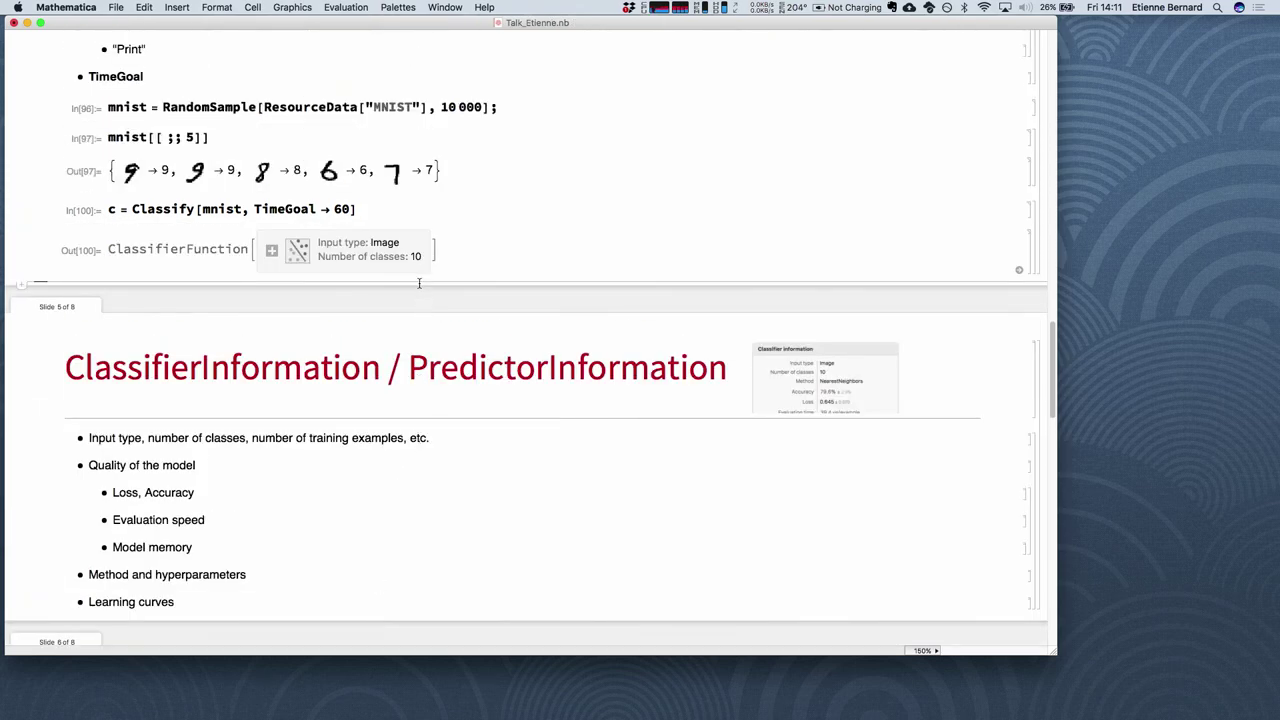
{"action": "double_click", "coordinate": [386, 214]}
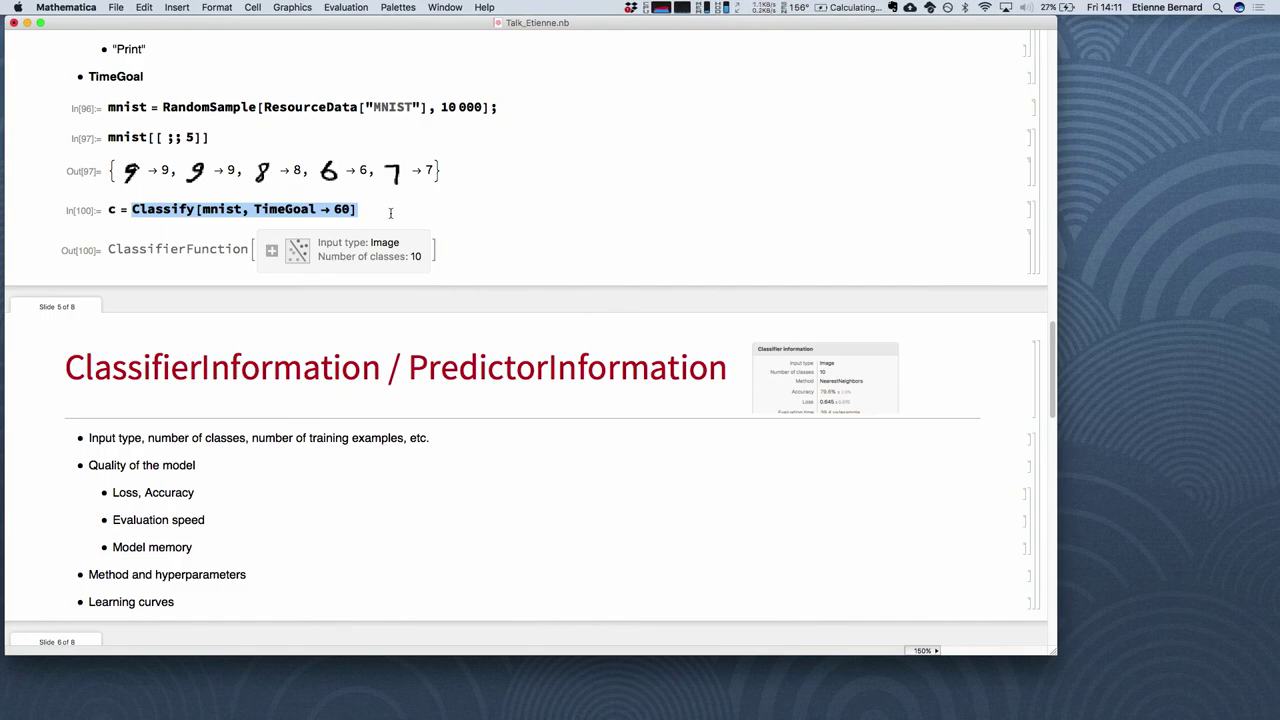
{"action": "left_click", "coordinate": [390, 213]}
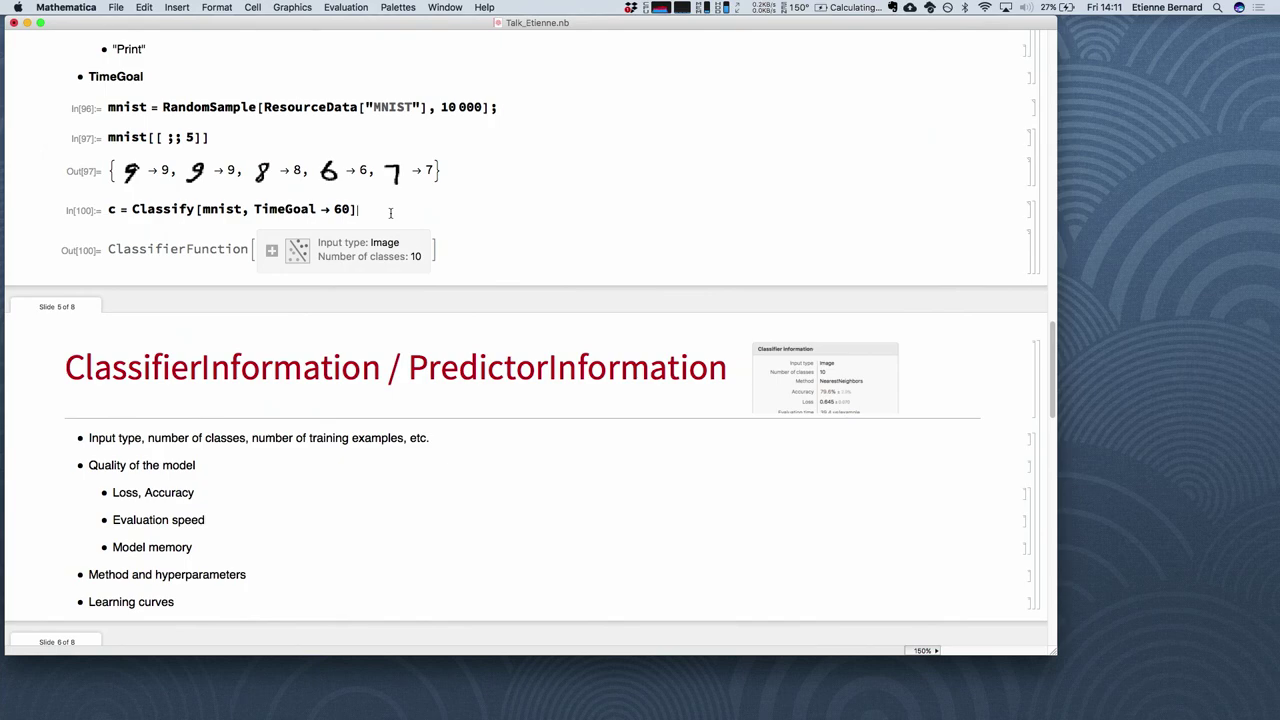
{"action": "key", "text": "shift+Return"}
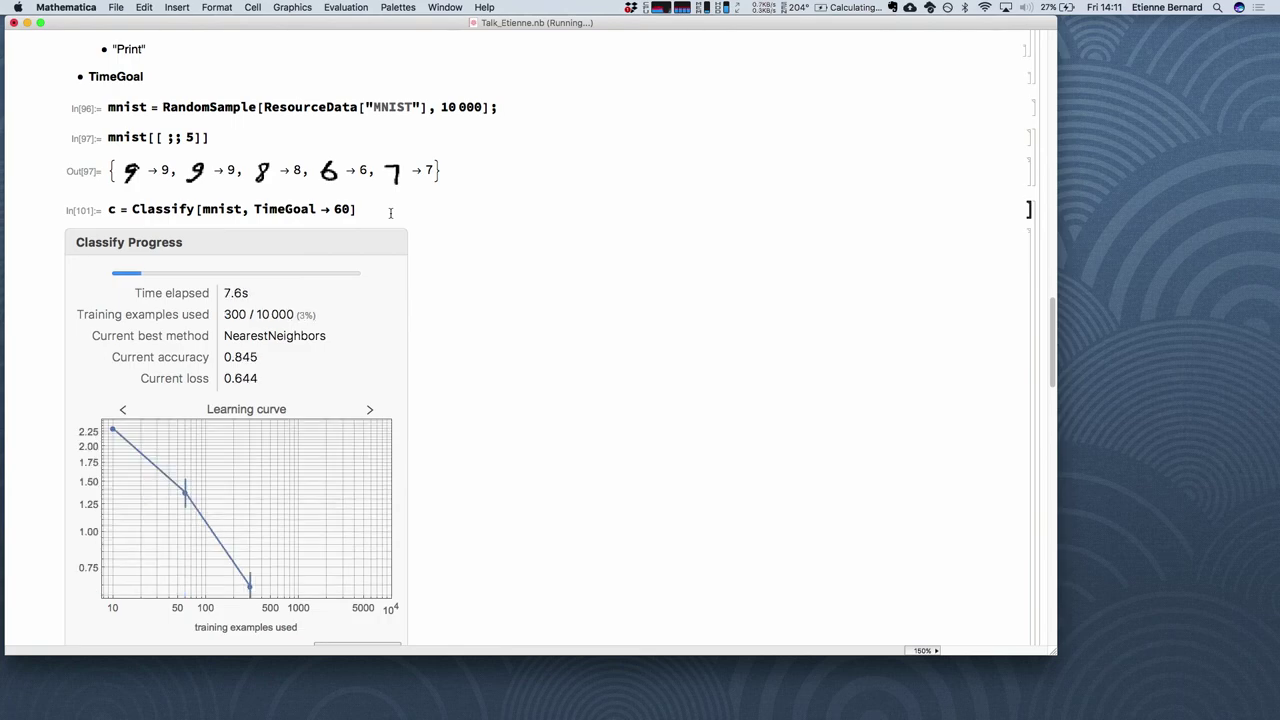
{"action": "key", "text": "super+period"}
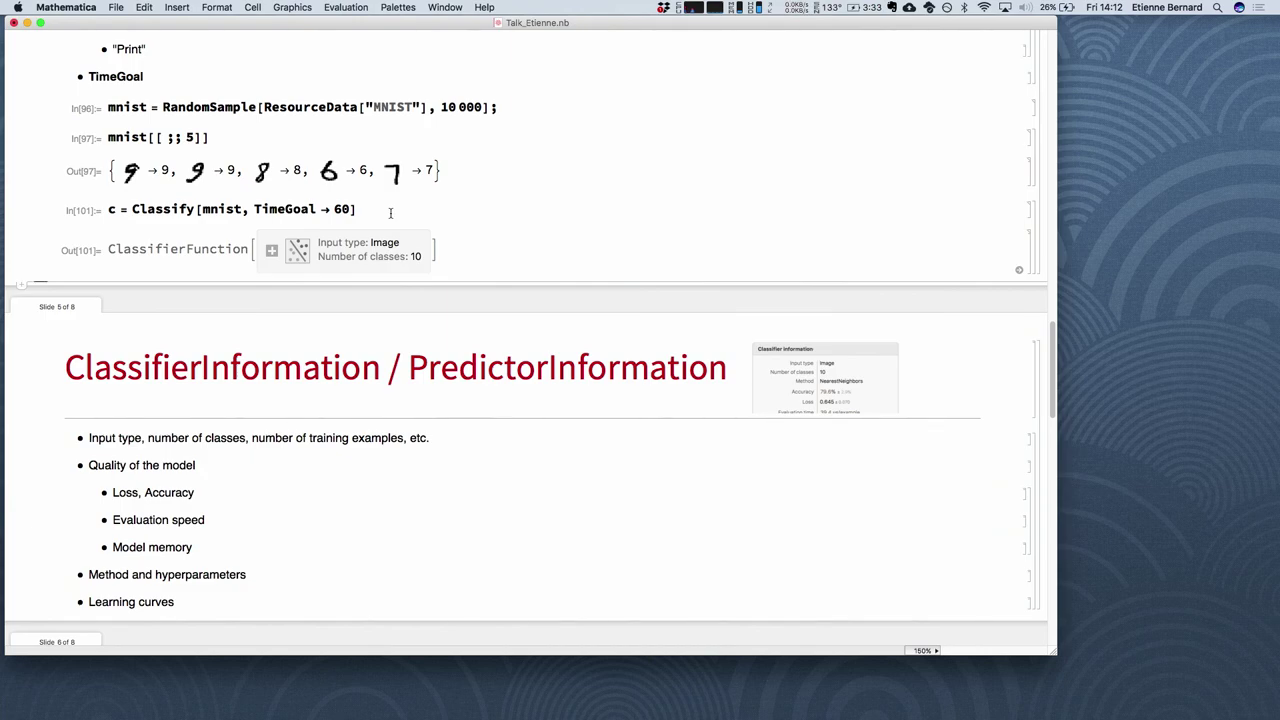
Replace the Classify TimeGoal value 60 with the free-form quantity 1 min.
{"action": "double_click", "coordinate": [343, 209]}
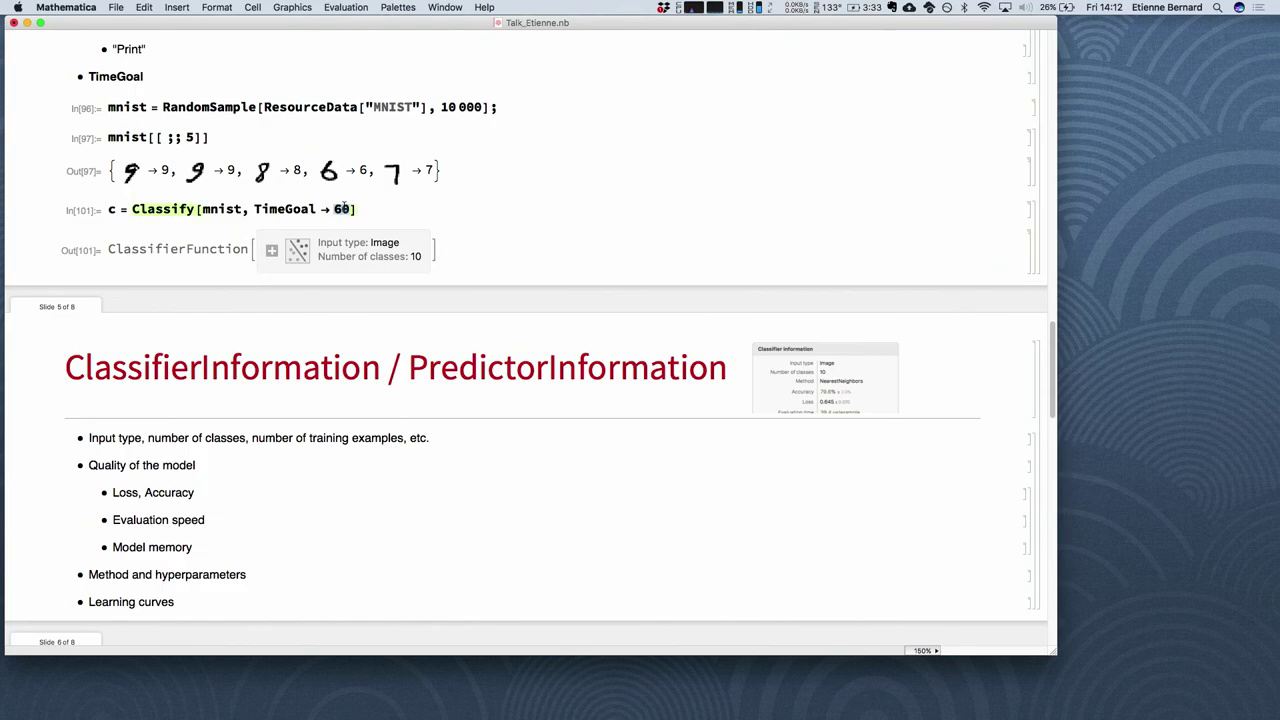
{"action": "key", "text": "ctrl+equal"}
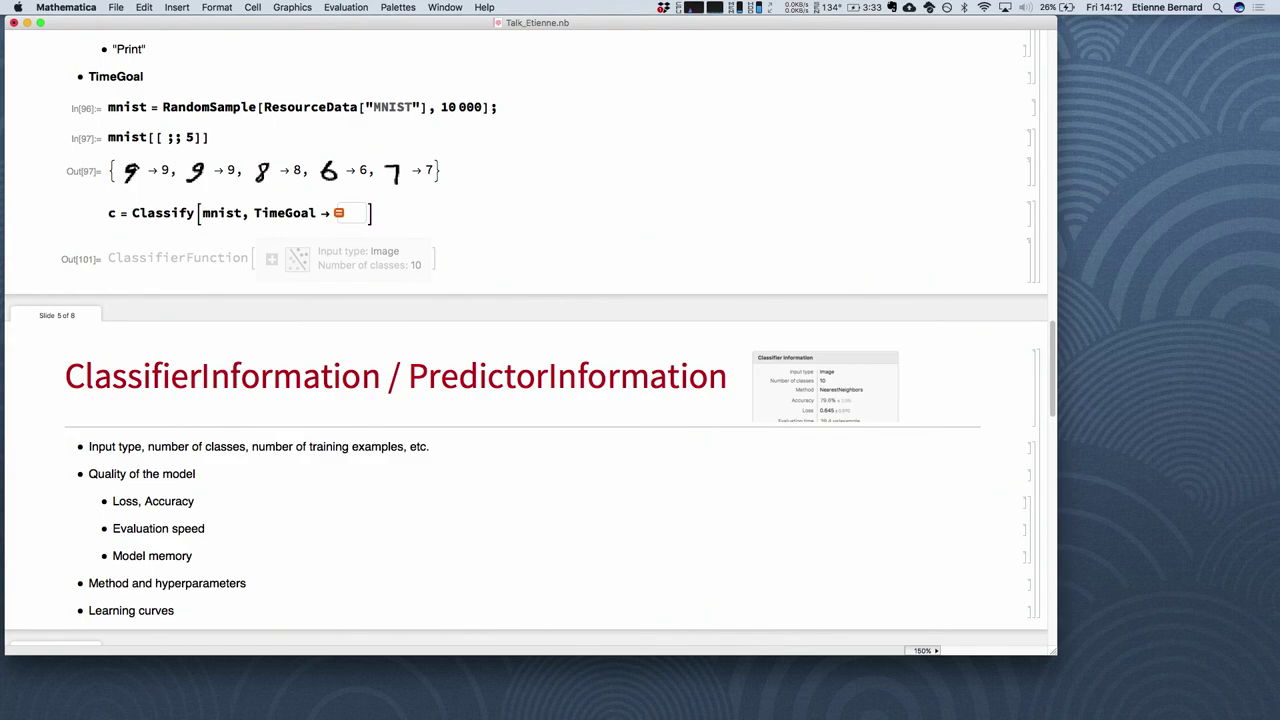
{"action": "type", "text": "1 min"}
{"action": "key", "text": "Return"}
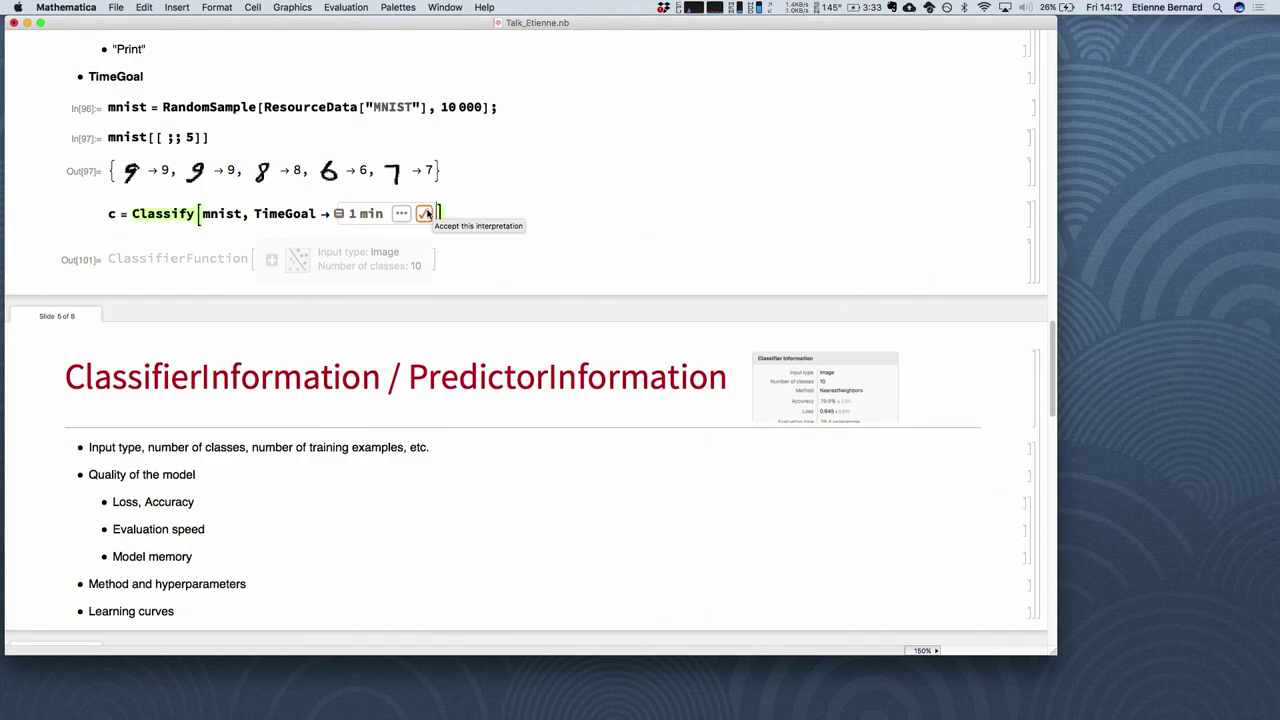
{"action": "left_click", "coordinate": [424, 213]}
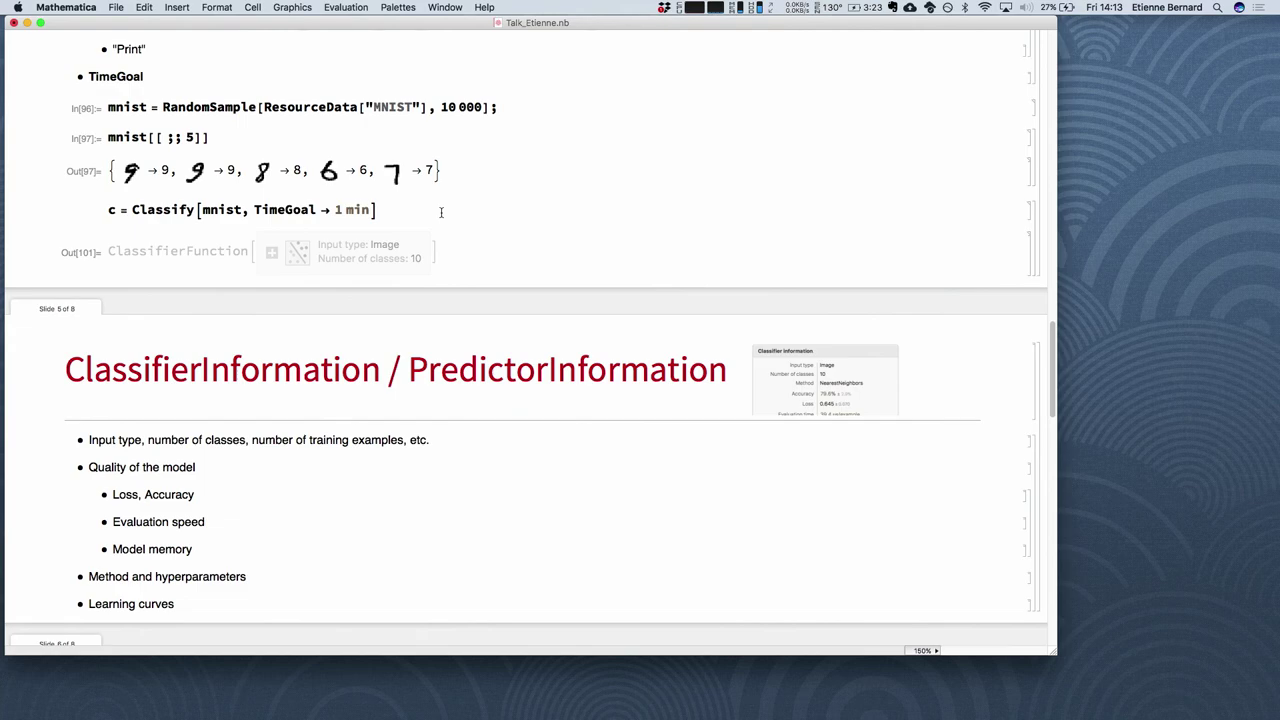
Run Classify with the 1 min time goal, then drop the option, rerun Classify[mnist] and show all learning curves.
{"action": "key", "text": "shift+Return"}
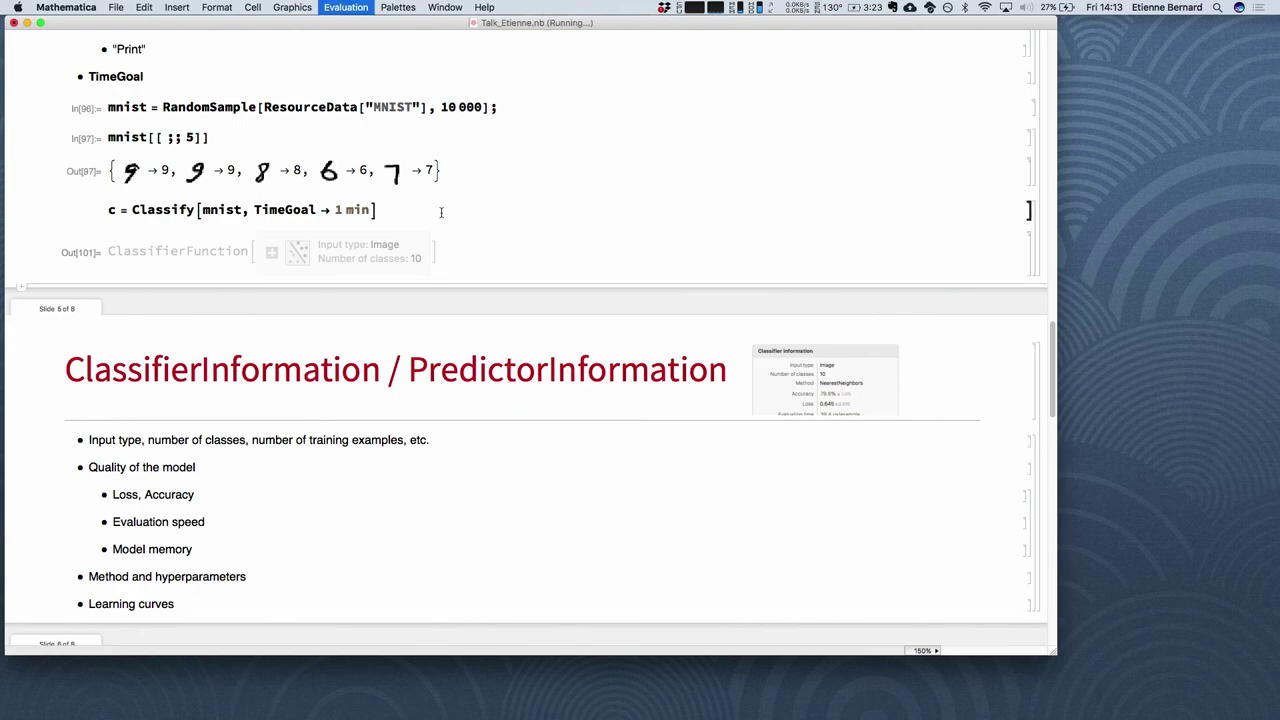
{"action": "left_click_drag", "start_coordinate": [275, 212], "coordinate": [388, 200]}
{"action": "key", "text": "BackSpace"}
{"action": "key", "text": "BackSpace"}
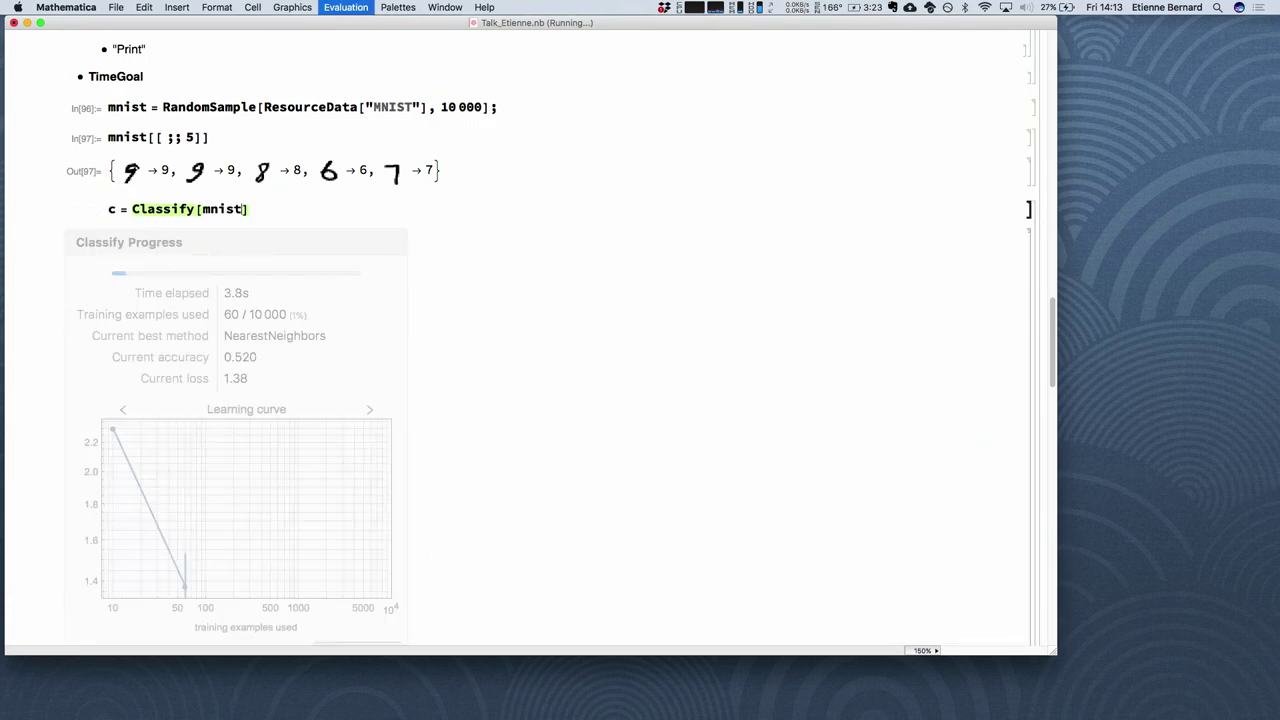
{"action": "key", "text": "shift+Return"}
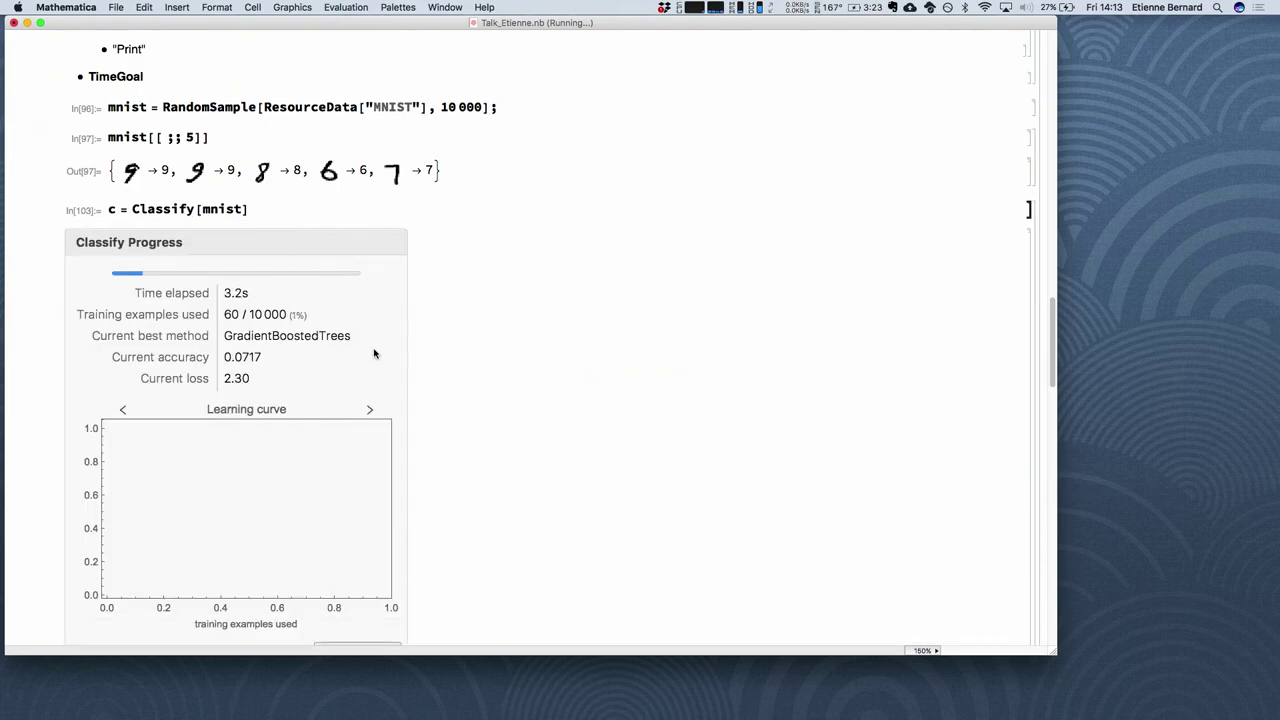
{"action": "left_click", "coordinate": [369, 410]}
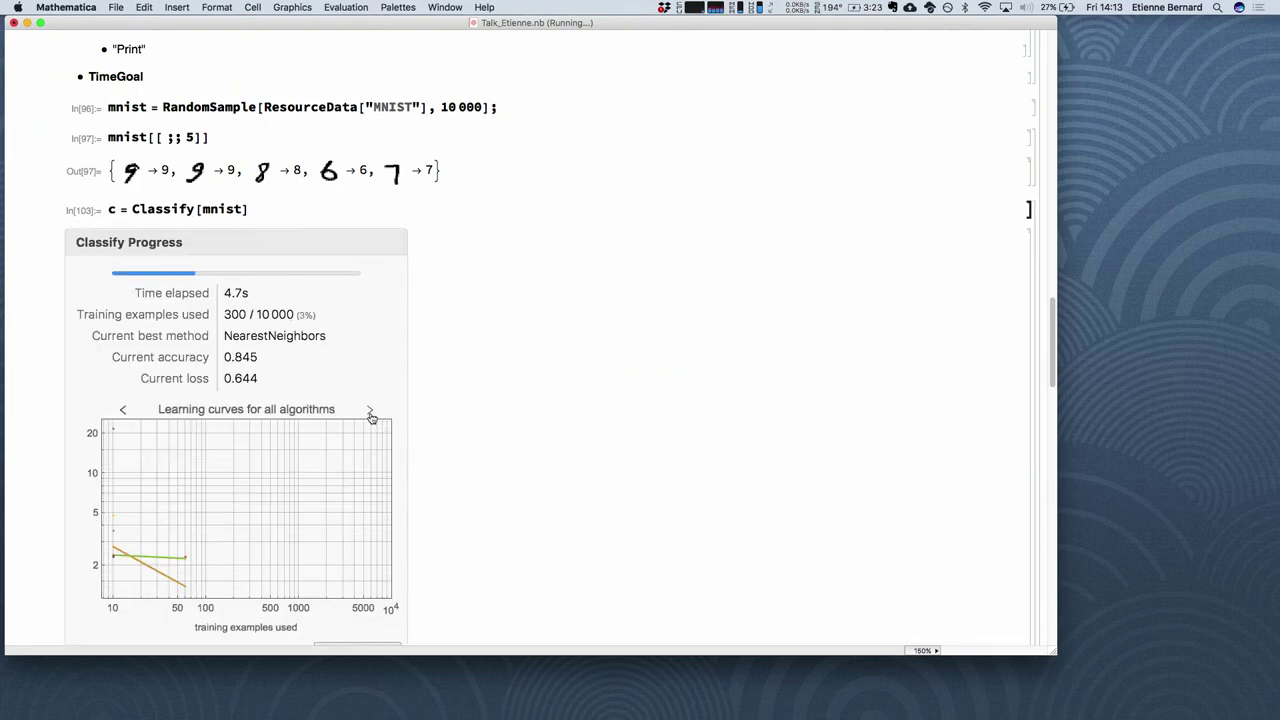
{"action": "scroll", "coordinate": [507, 321], "scroll_direction": "down", "scroll_amount": 3}
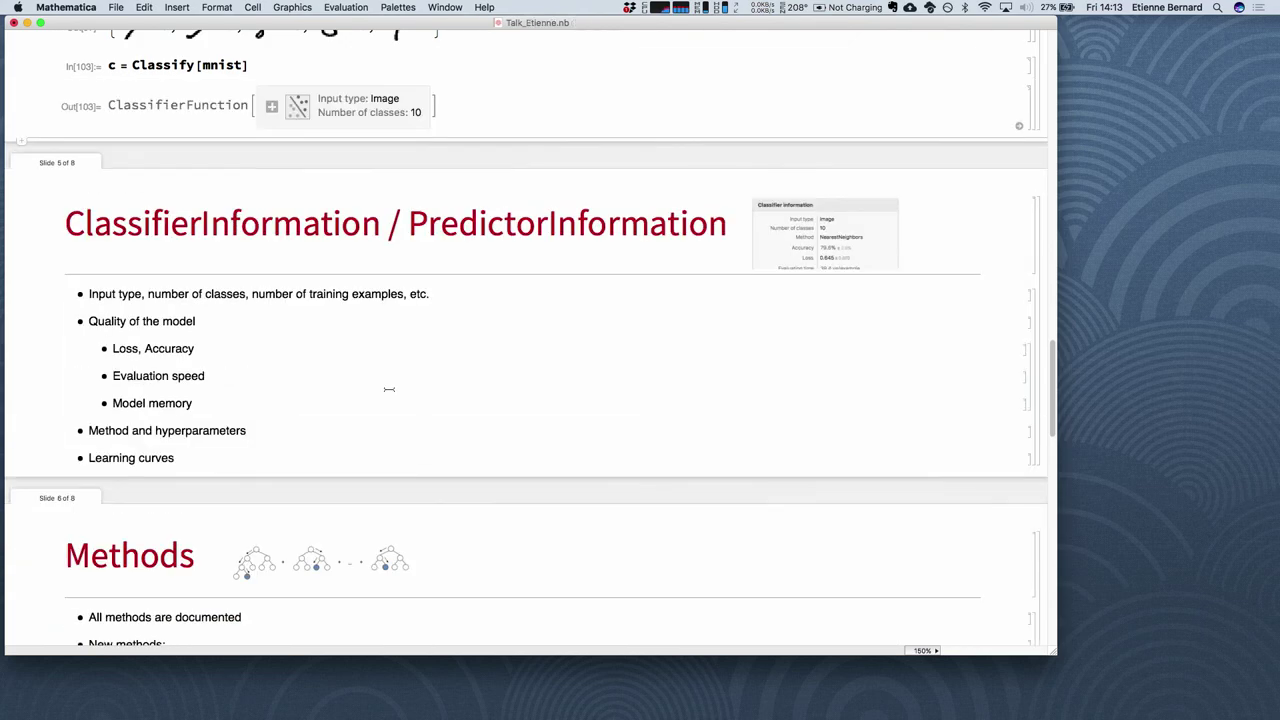
Retrain the default Classify[mnist] and stop it early, keeping the current 10-class classifier.
{"action": "key", "text": "shift+Return"}
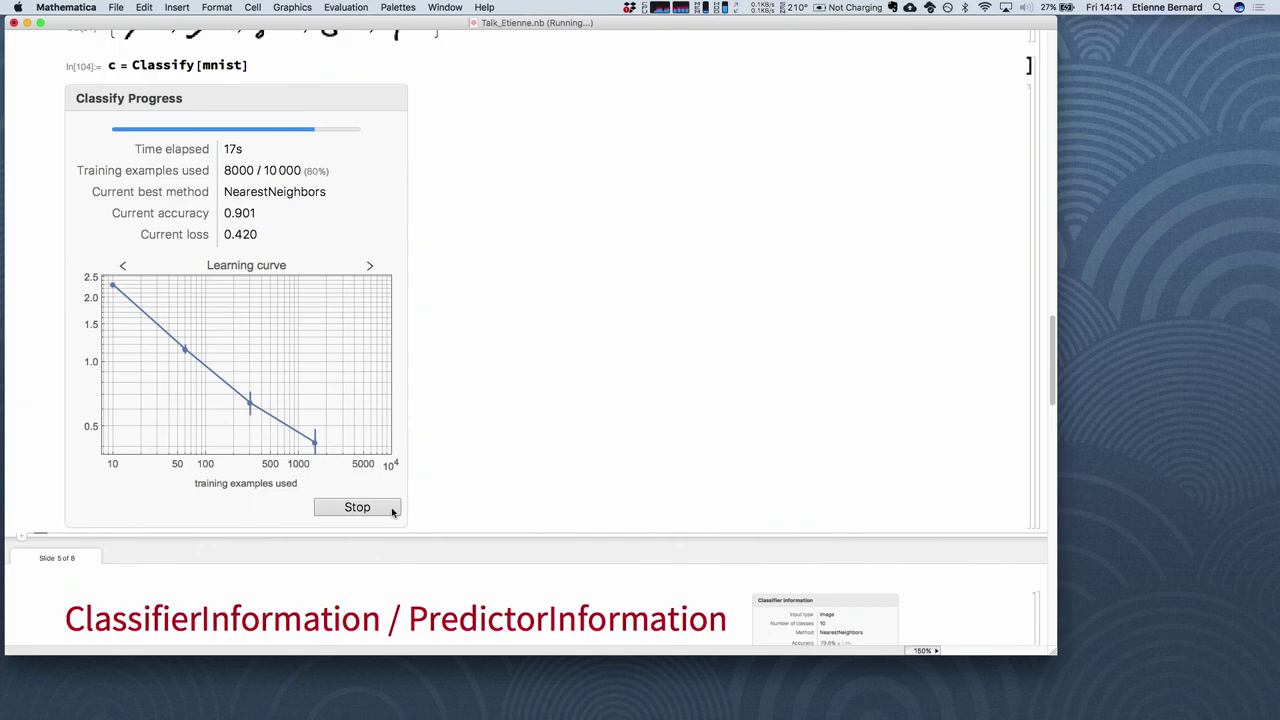
{"action": "left_click", "coordinate": [398, 507]}
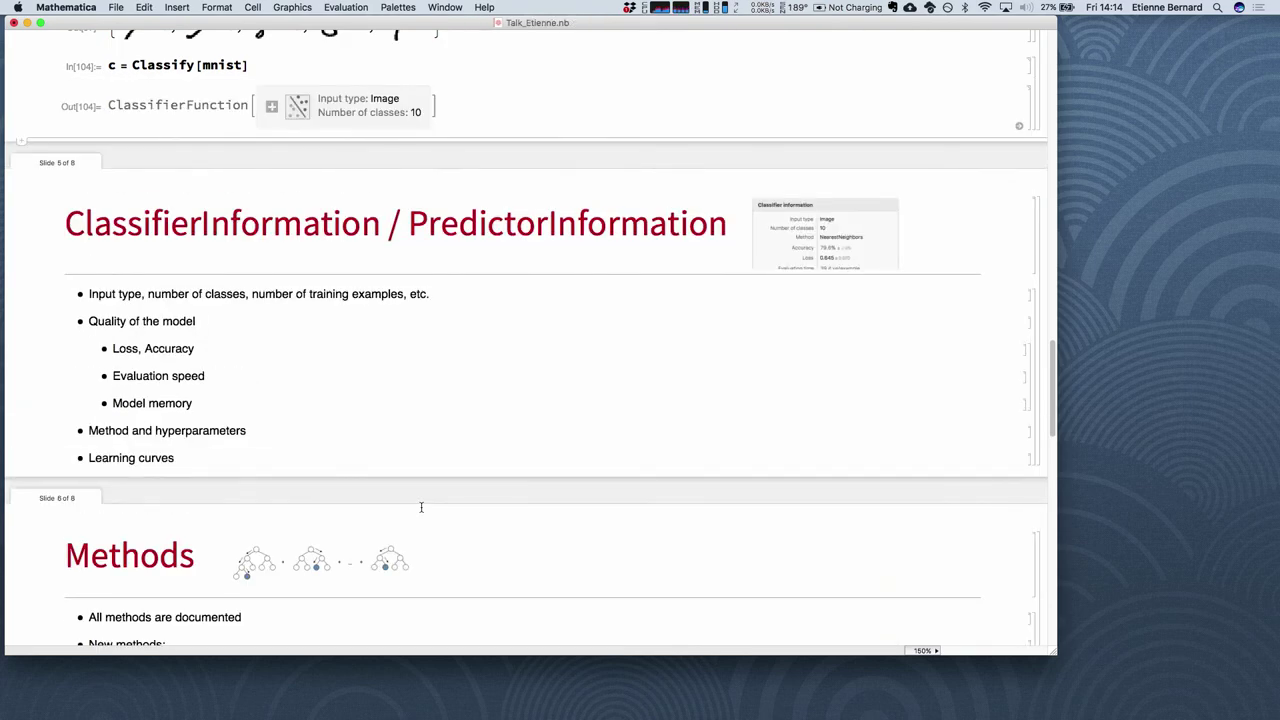
{"action": "triple_click", "coordinate": [242, 218]}
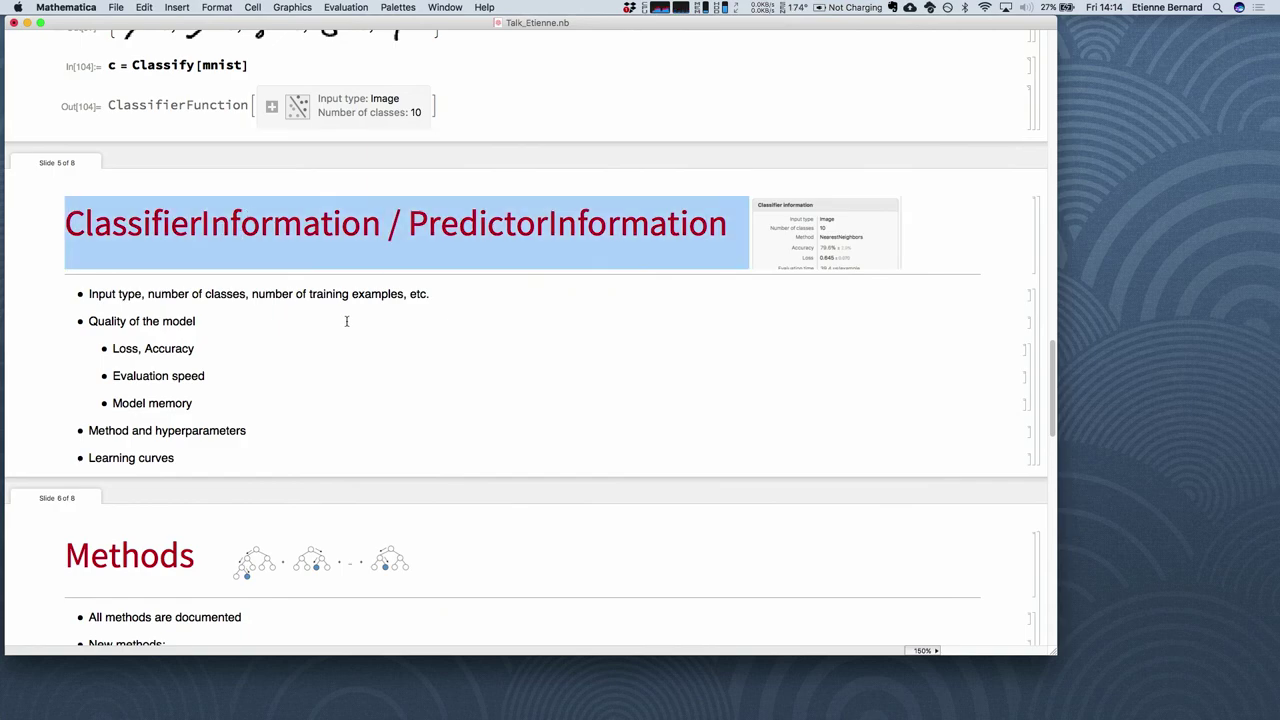
Evaluate ClassifierInformation[c] below Learning curves, showing NearestNeighbors, 94.9% accuracy and loss 0.200.
{"action": "scroll", "coordinate": [346, 320], "scroll_direction": "down", "scroll_amount": 4}
{"action": "left_click", "coordinate": [187, 297]}
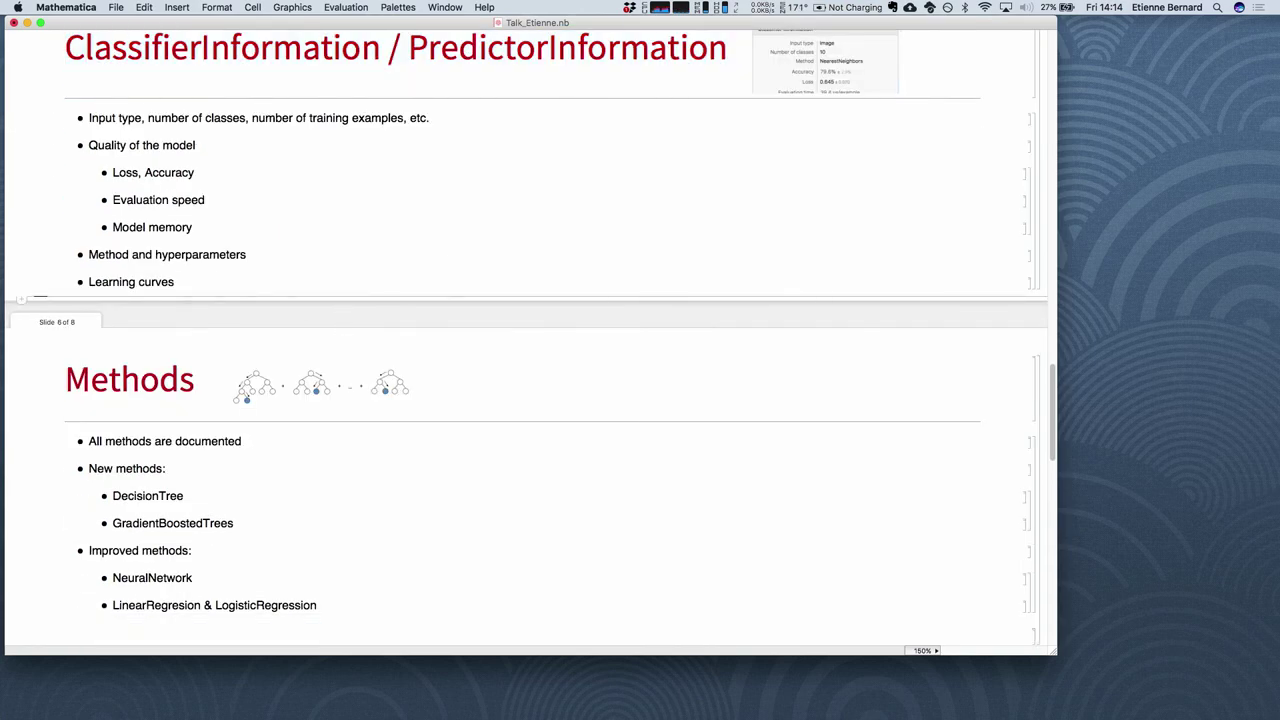
{"action": "type", "text": "Clas"}
{"action": "key", "text": "Return"}
{"action": "type", "text": "["}
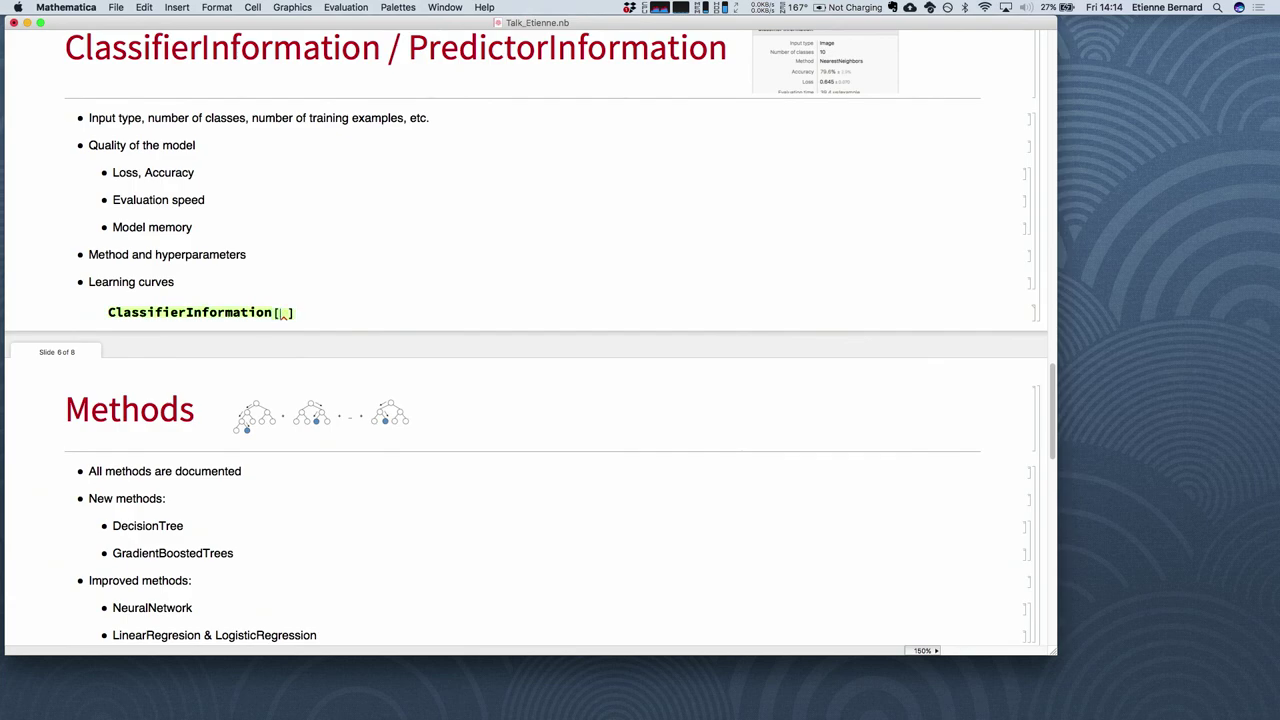
{"action": "scroll", "coordinate": [226, 223], "scroll_direction": "up", "scroll_amount": 5}
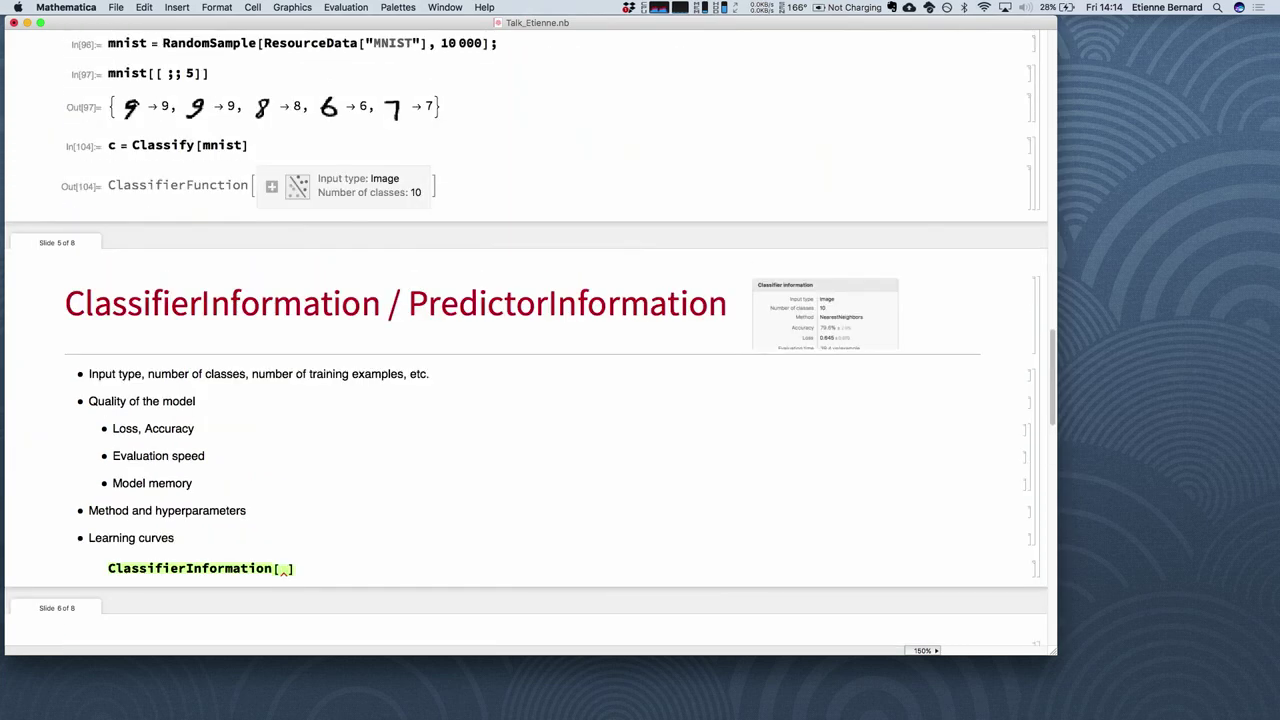
{"action": "scroll", "coordinate": [251, 208], "scroll_direction": "down", "scroll_amount": 5}
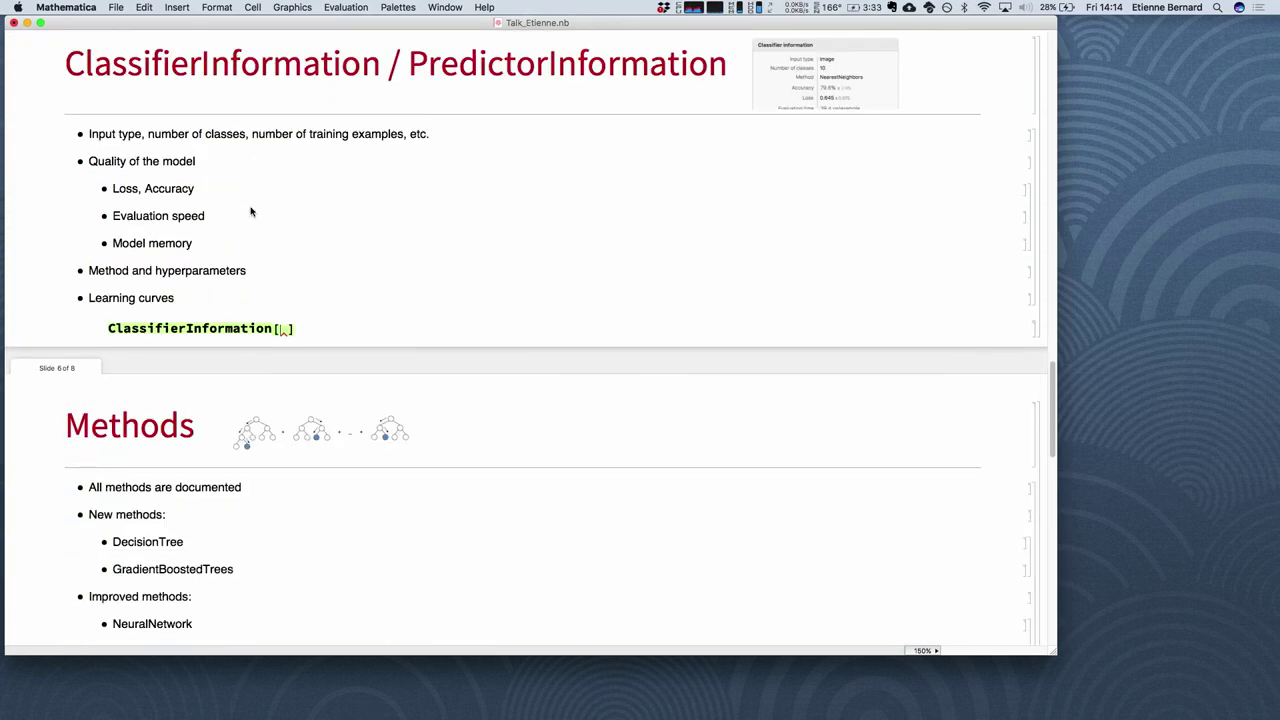
{"action": "type", "text": "c"}
{"action": "key", "text": "shift+Return"}
{"action": "scroll", "coordinate": [346, 252], "scroll_direction": "down", "scroll_amount": 5}
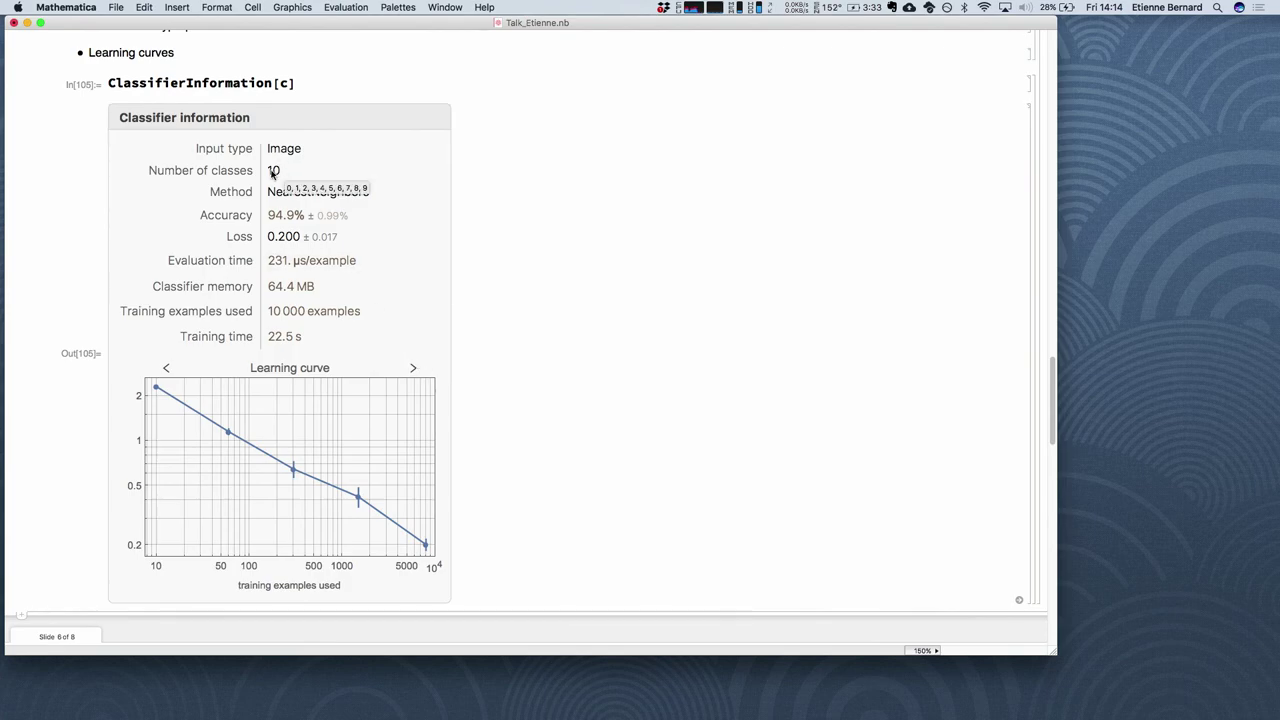
{"action": "mouse_move", "coordinate": [285, 197]}
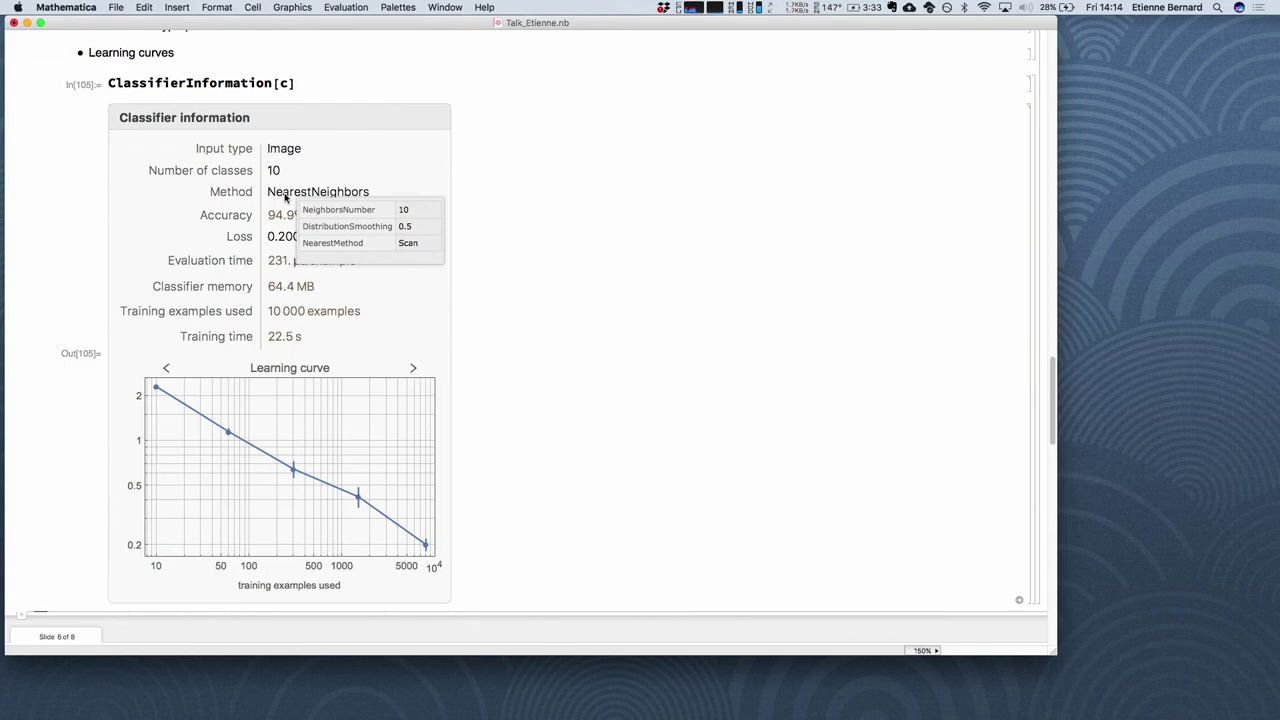
{"action": "mouse_move", "coordinate": [318, 217]}
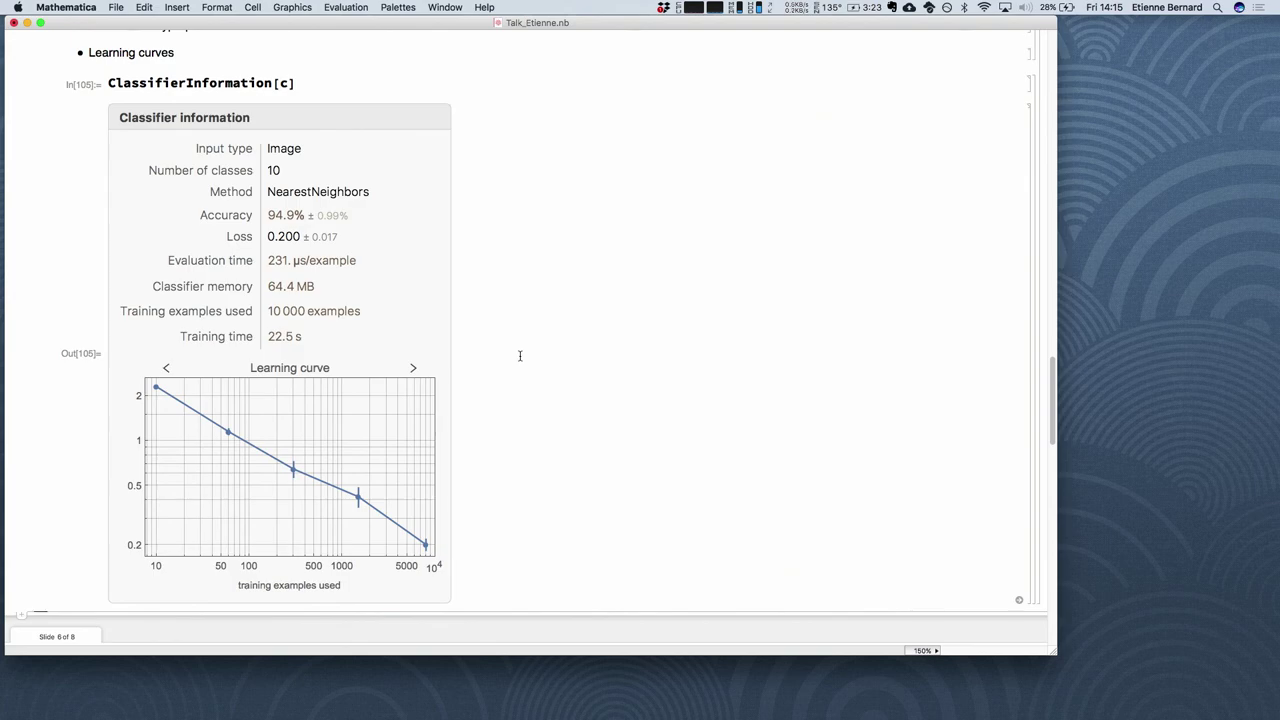
Switch the classifier information chart from the learning curve to the Accuracy curve.
{"action": "left_click", "coordinate": [414, 369]}
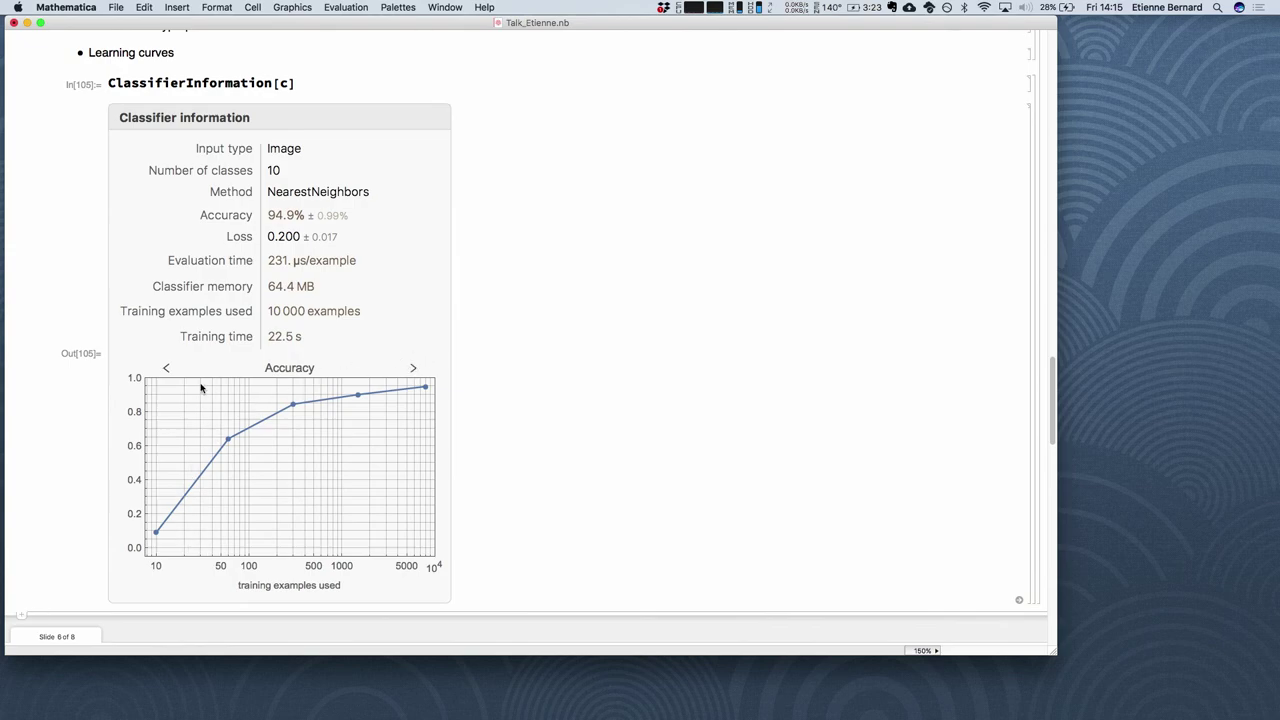
{"action": "left_click", "coordinate": [167, 369]}
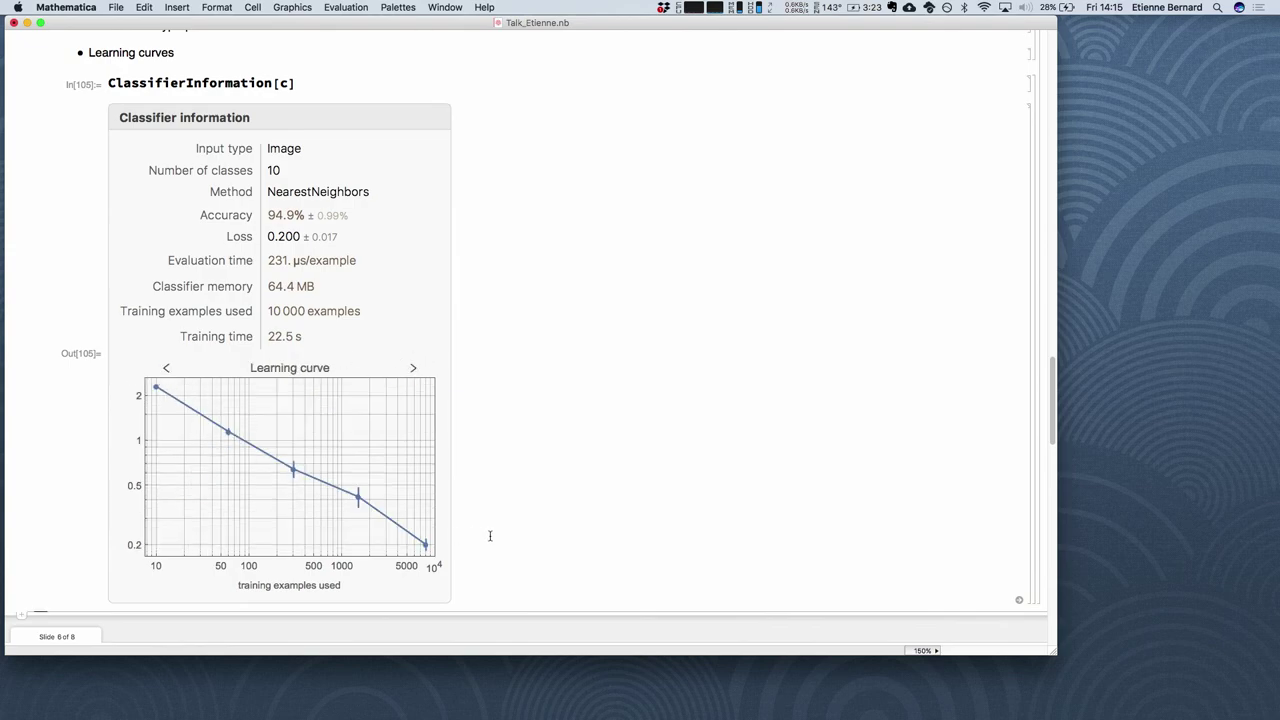
{"action": "scroll", "coordinate": [526, 434], "scroll_direction": "down", "scroll_amount": 3}
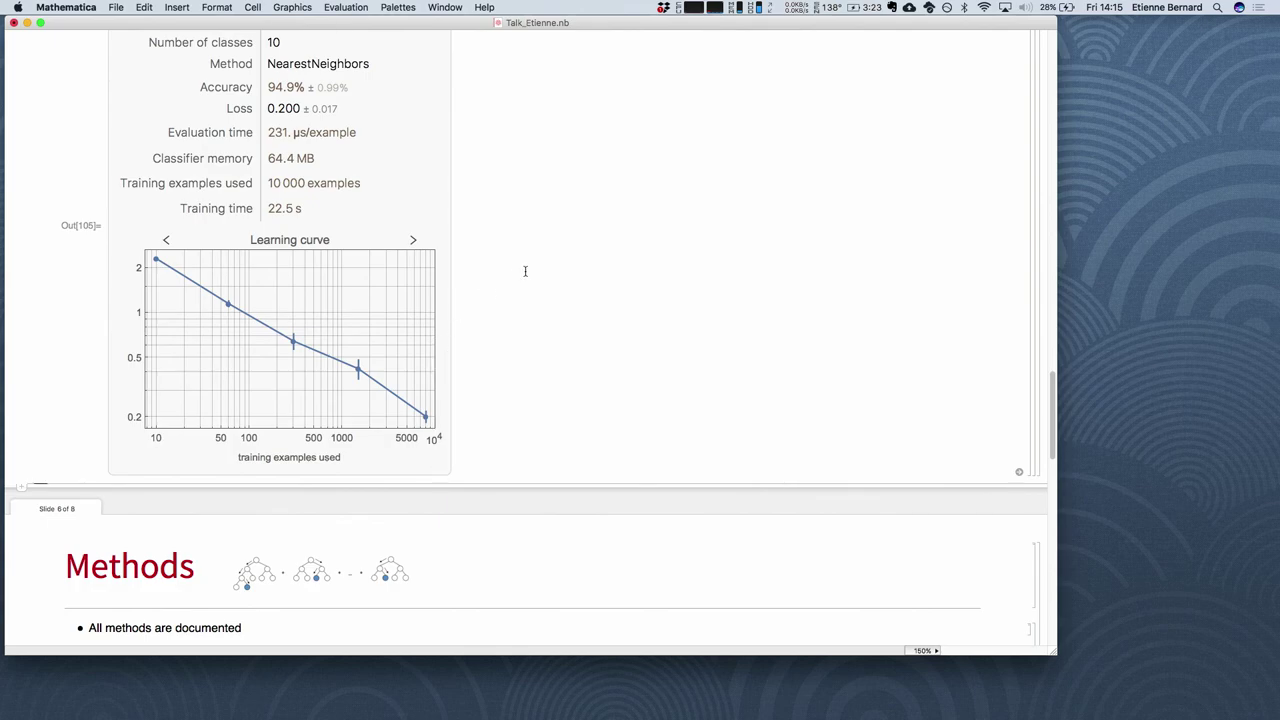
{"action": "left_click", "coordinate": [413, 241]}
Scroll back up to the Training Progress Panel slide with the MNIST sample cells.
{"action": "scroll", "coordinate": [492, 230], "scroll_direction": "up", "scroll_amount": 5}
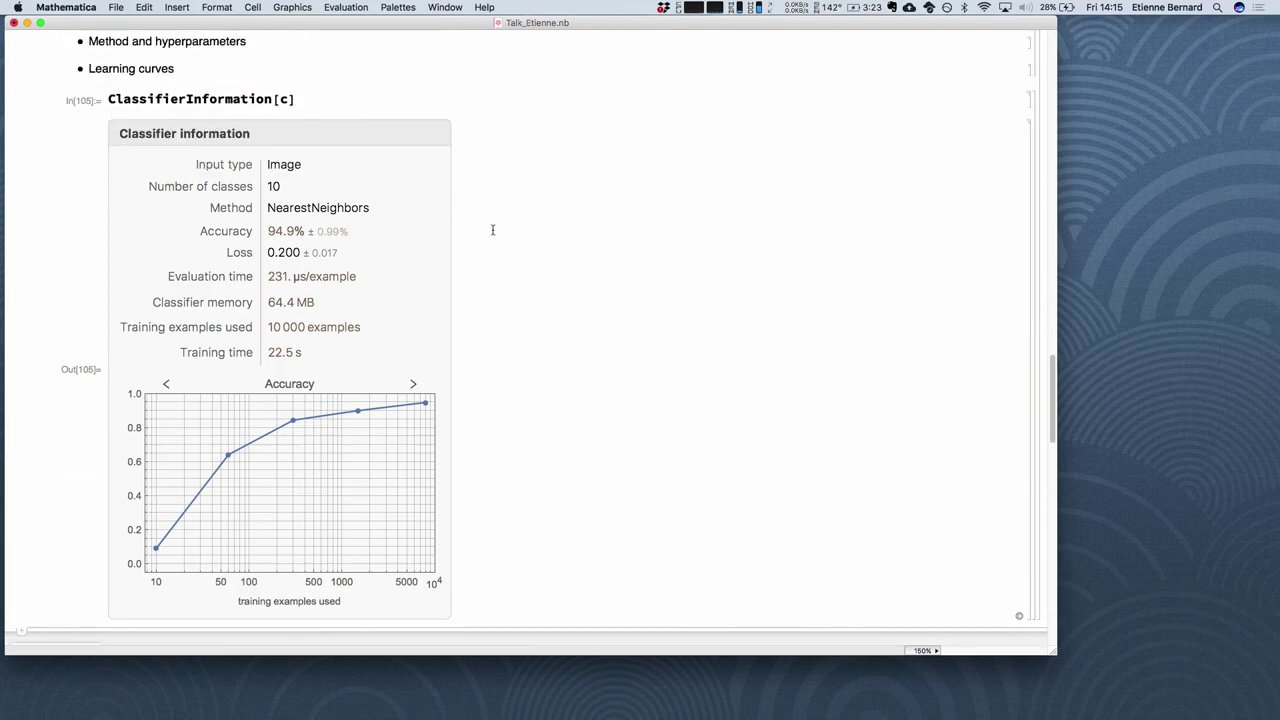
{"action": "scroll", "coordinate": [492, 230], "scroll_direction": "up", "scroll_amount": 2}
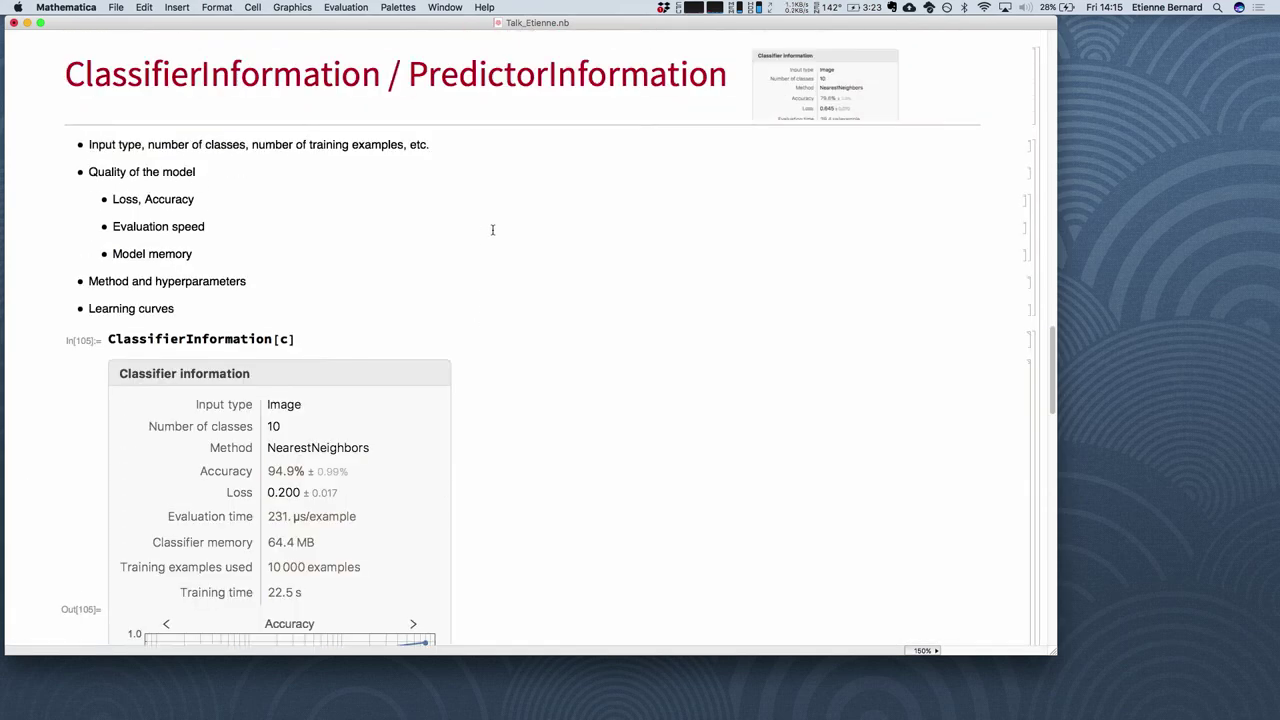
{"action": "scroll", "coordinate": [492, 230], "scroll_direction": "down", "scroll_amount": 6}
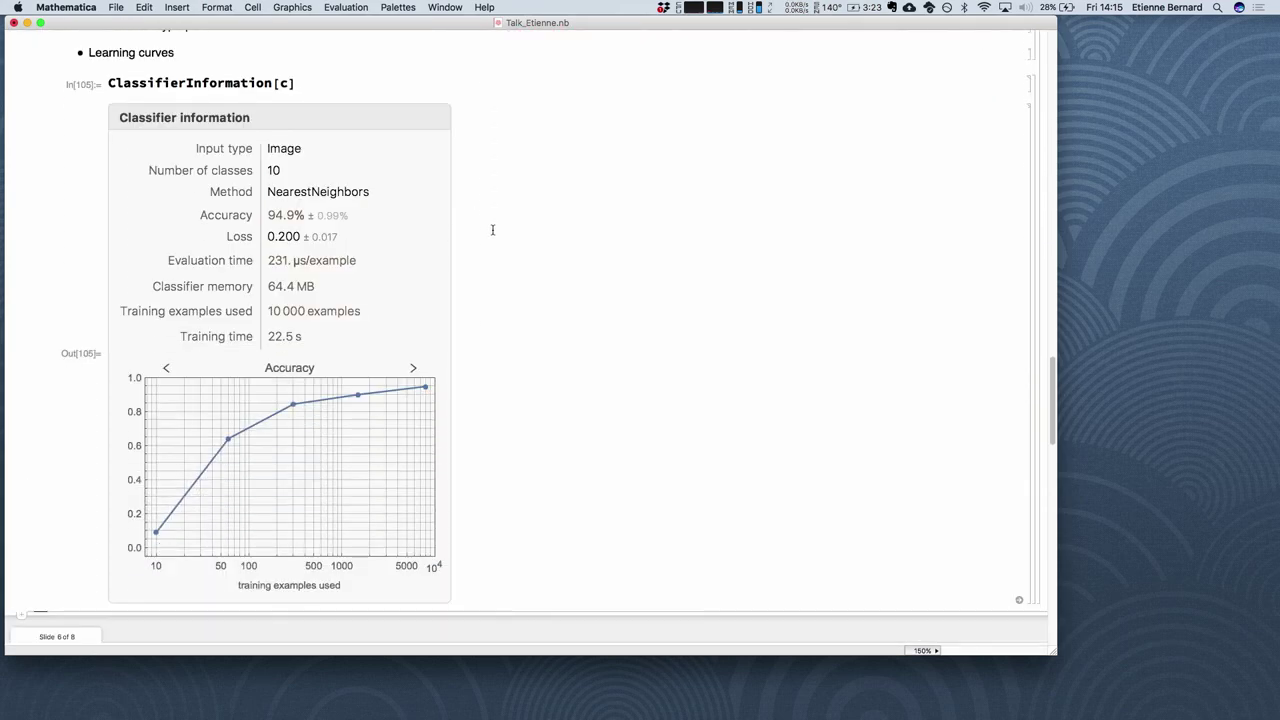
{"action": "scroll", "coordinate": [492, 230], "scroll_direction": "up", "scroll_amount": 15}
{"action": "scroll", "coordinate": [492, 230], "scroll_direction": "down", "scroll_amount": 2}
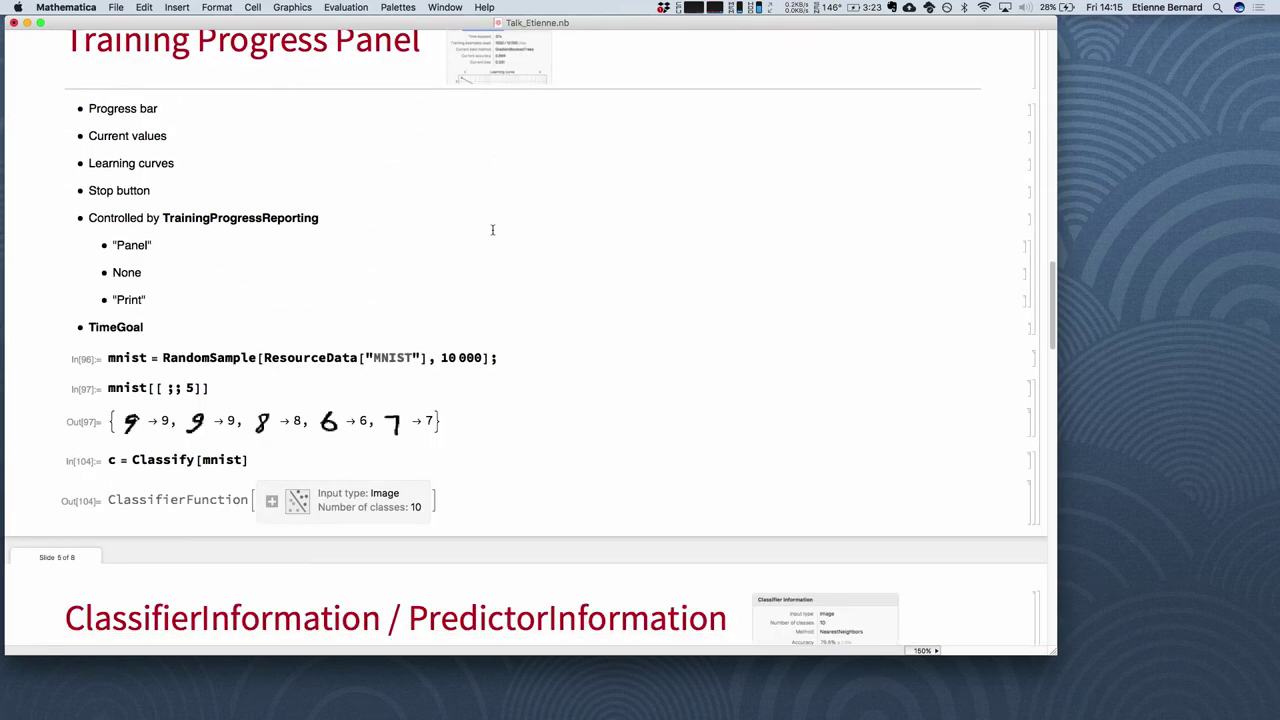
Evaluate Classify[mnist, TrainingProgressReporting -> None] in a new cell below the classifier output.
{"action": "scroll", "coordinate": [492, 230], "scroll_direction": "down", "scroll_amount": 1}
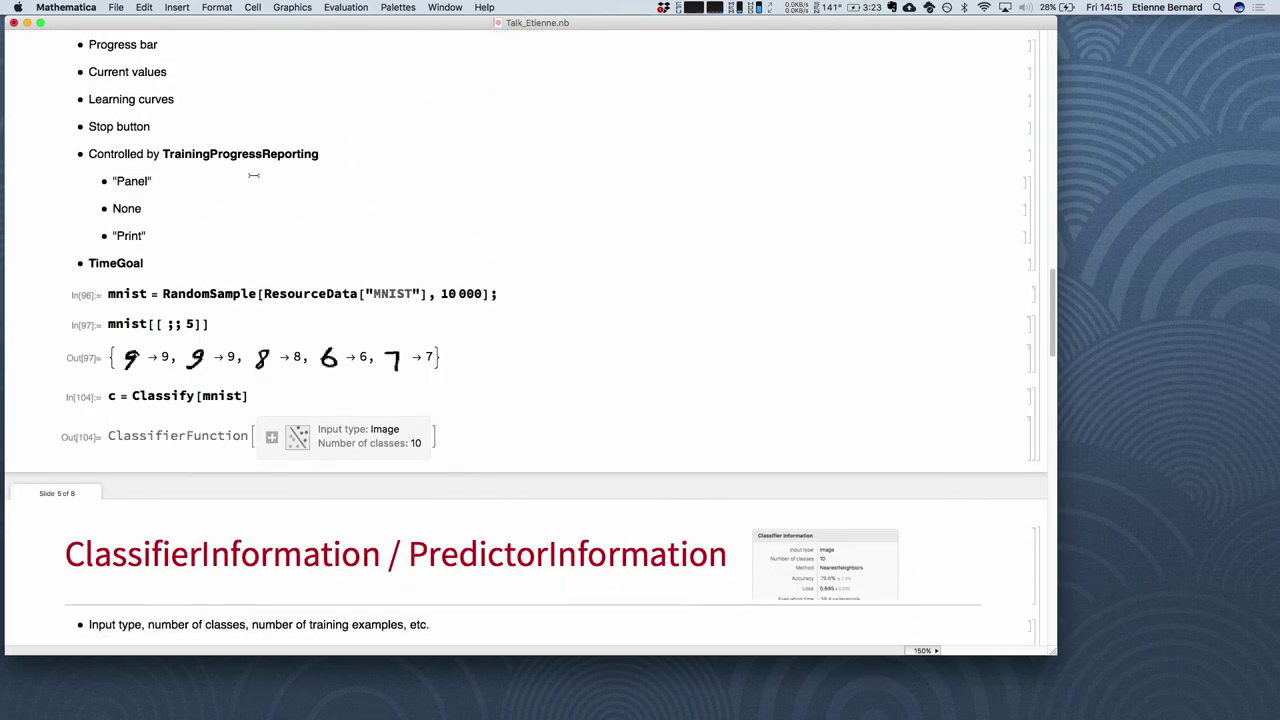
{"action": "double_click", "coordinate": [236, 155]}
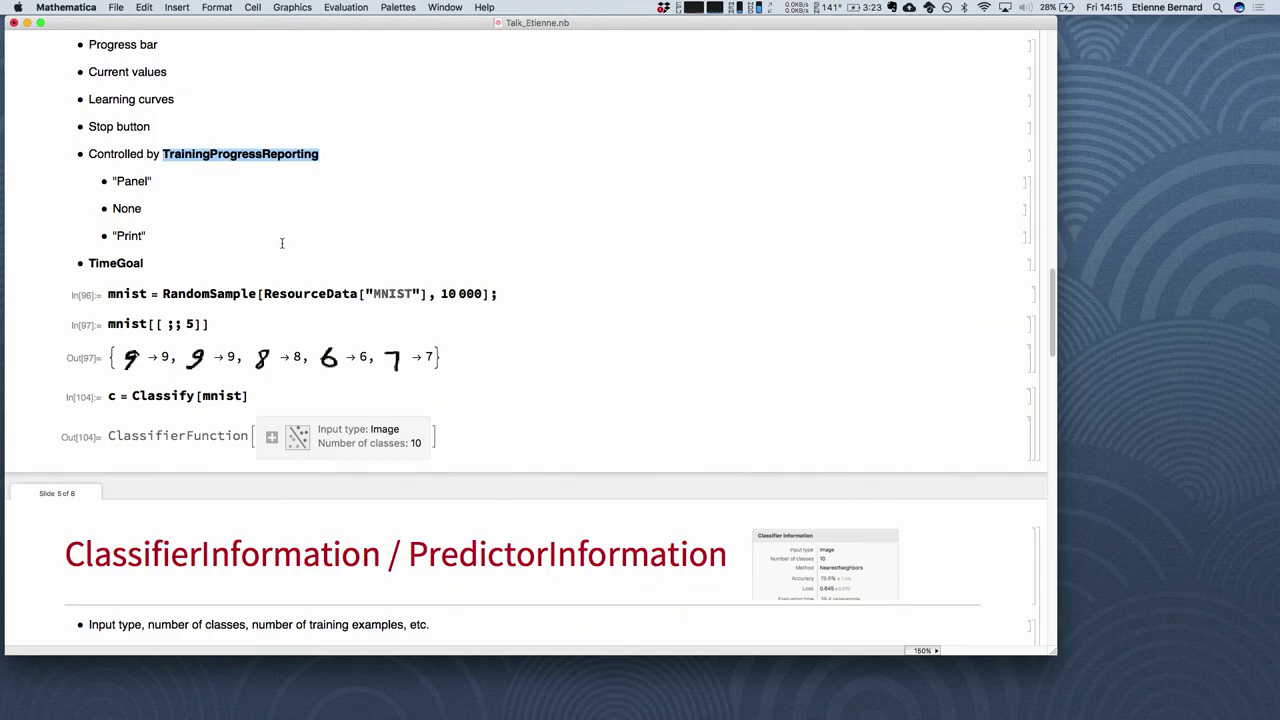
{"action": "double_click", "coordinate": [250, 396]}
{"action": "key", "text": "super+c"}
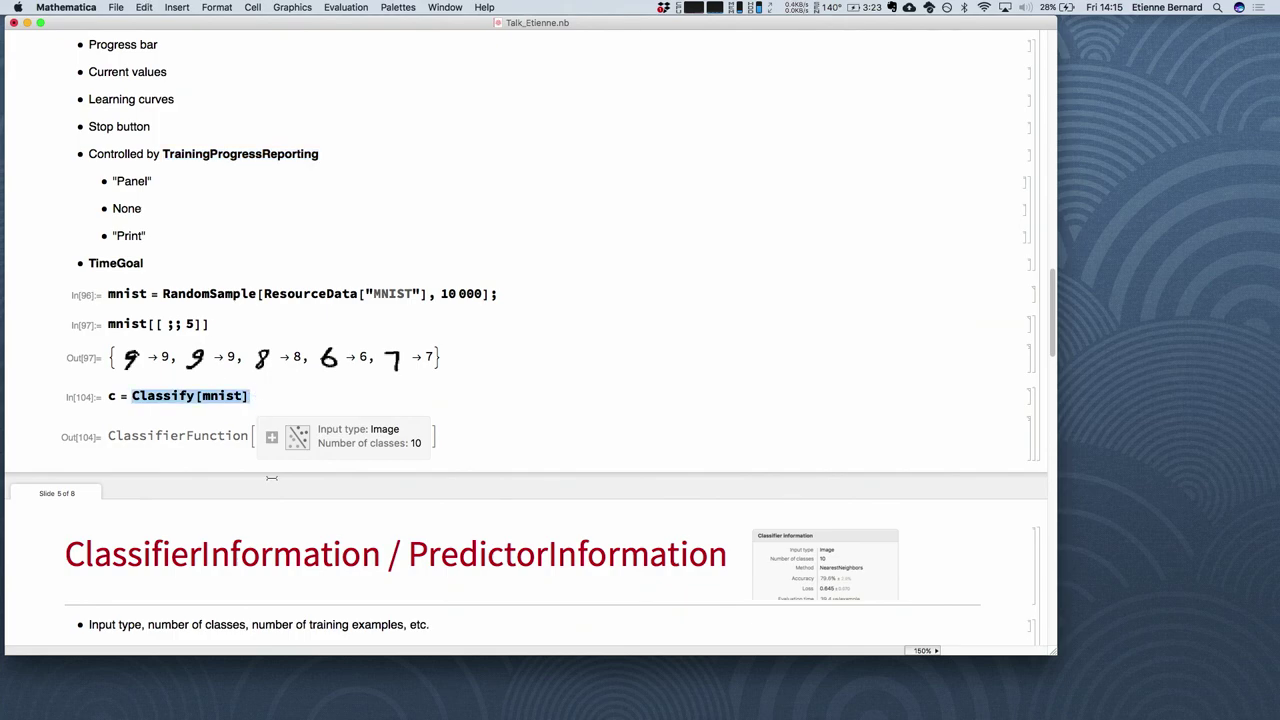
{"action": "left_click", "coordinate": [220, 463]}
{"action": "key", "text": "super+v"}
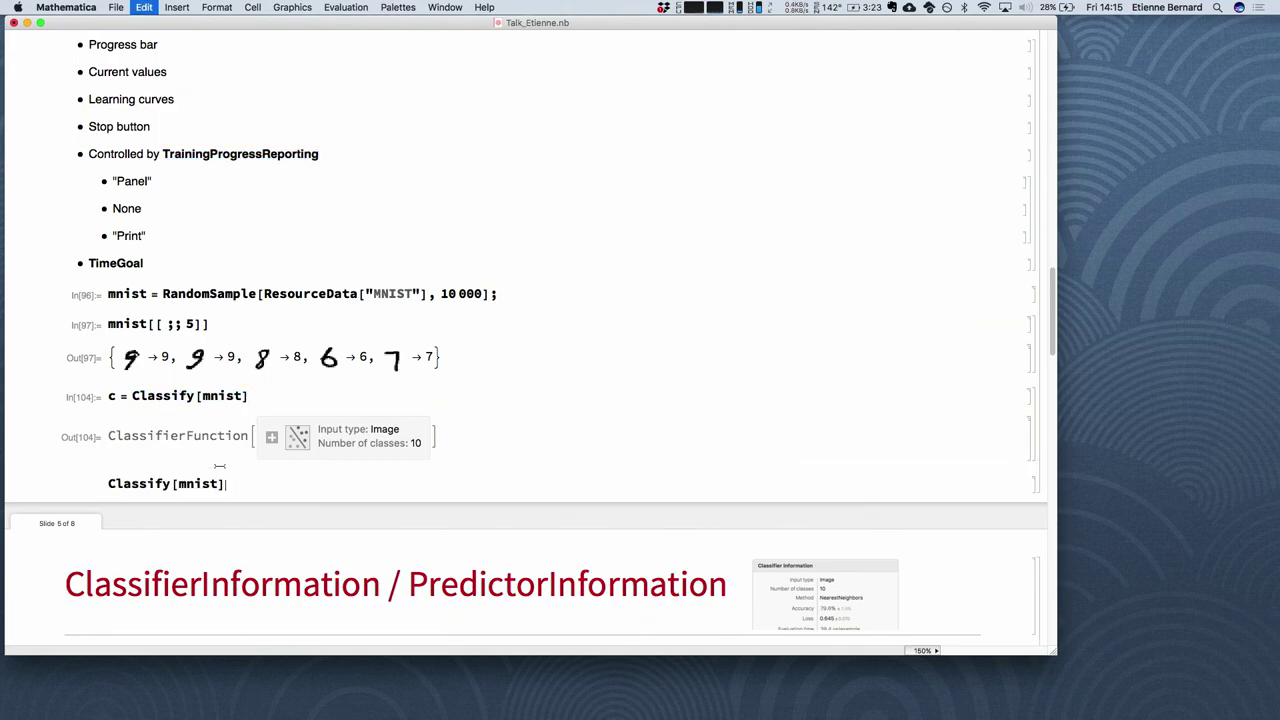
{"action": "key", "text": "Left"}
{"action": "type", "text": ", Tr"}
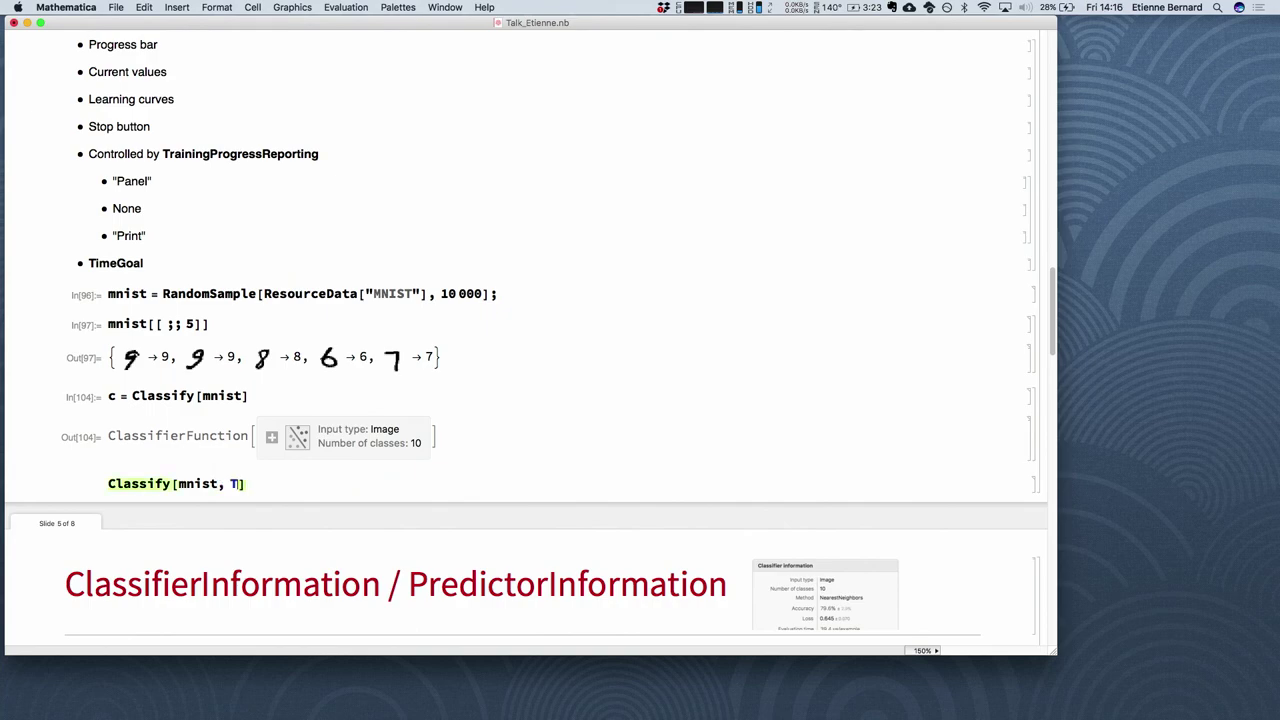
{"action": "key", "text": "Return"}
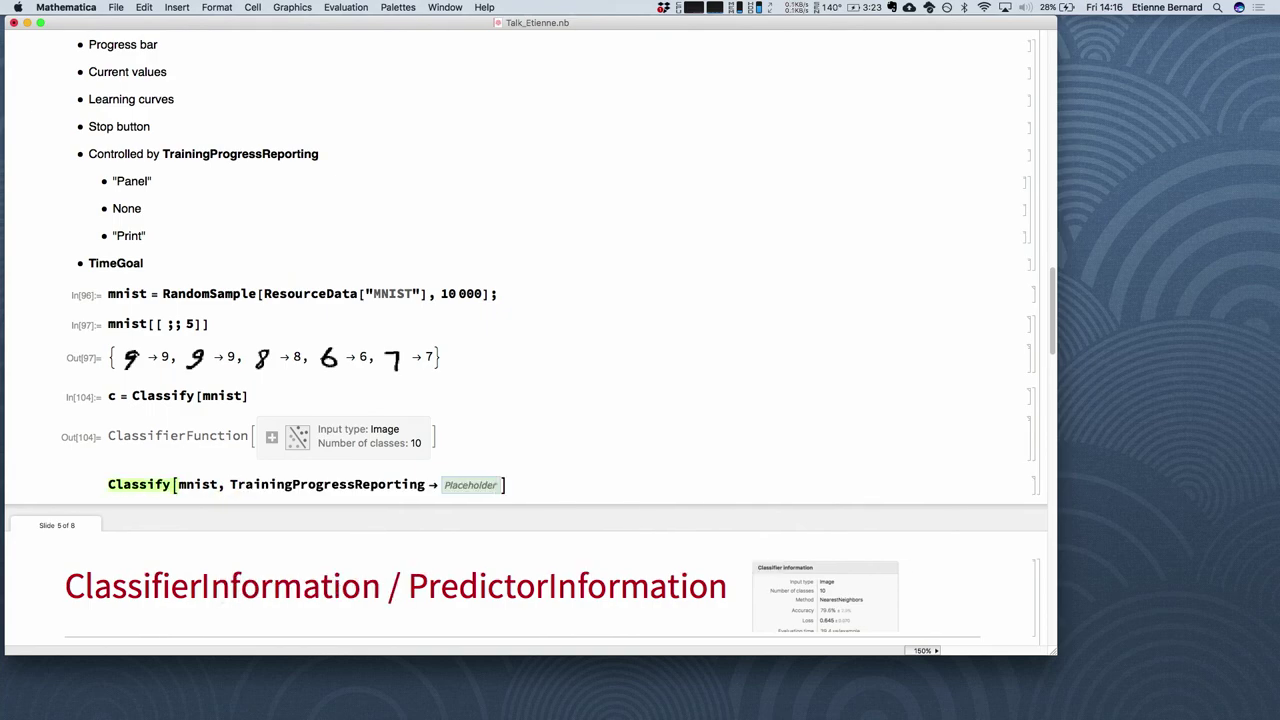
{"action": "type", "text": "None"}
{"action": "key", "text": "shift+Return"}
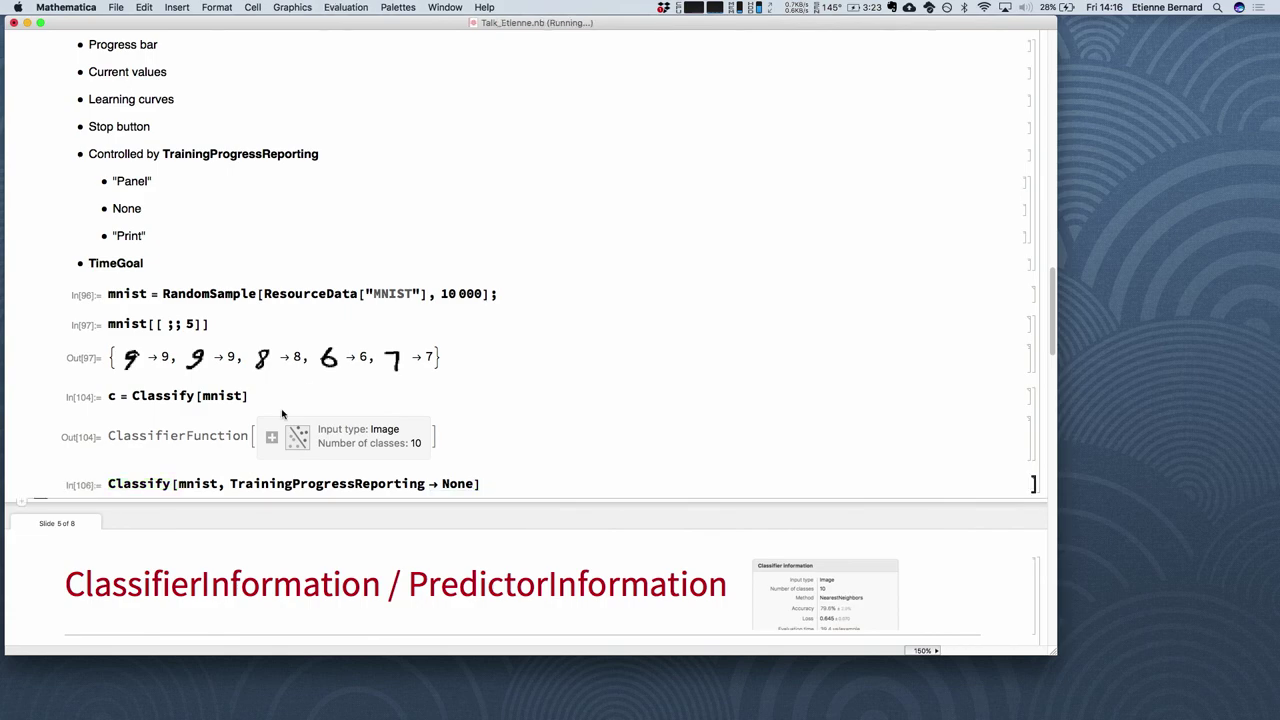
{"action": "scroll", "coordinate": [335, 372], "scroll_direction": "down", "scroll_amount": 2}
{"action": "scroll", "coordinate": [335, 372], "scroll_direction": "down", "scroll_amount": 1}
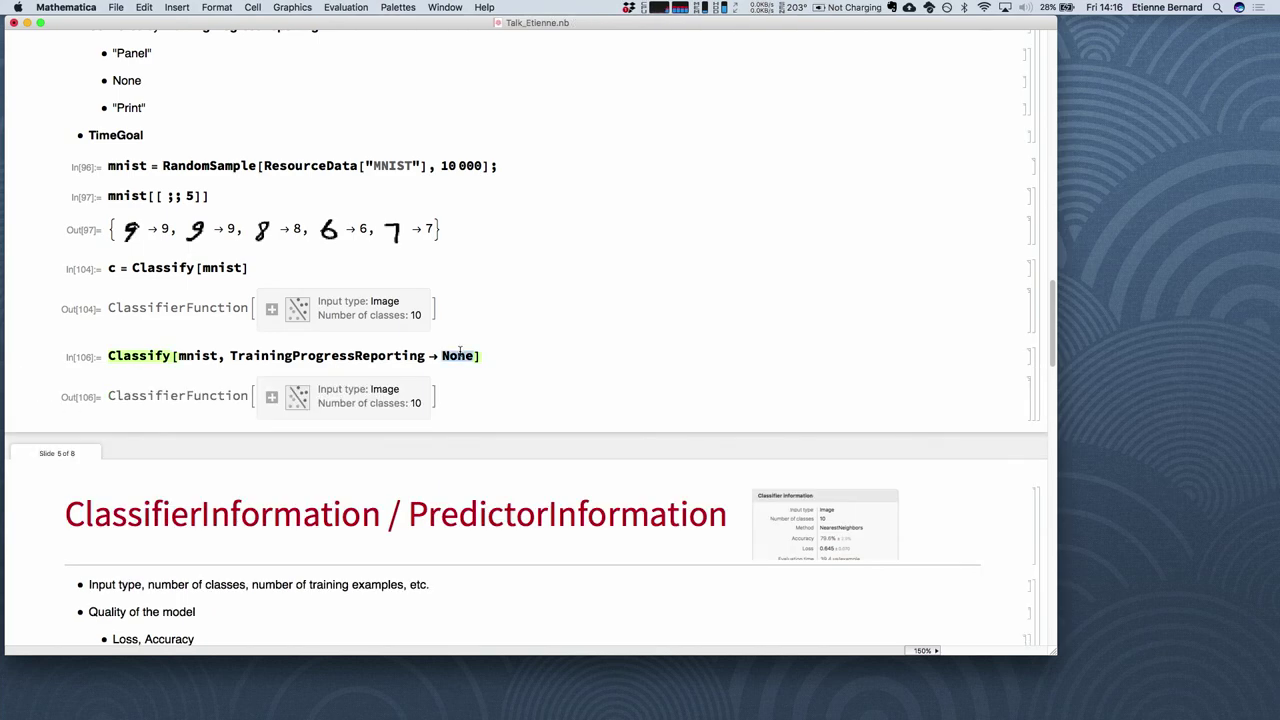
Rerun the mnist Classify with TrainingProgressReporting set to "Print" to print a progress table.
{"action": "type", "text": "\"Print"}
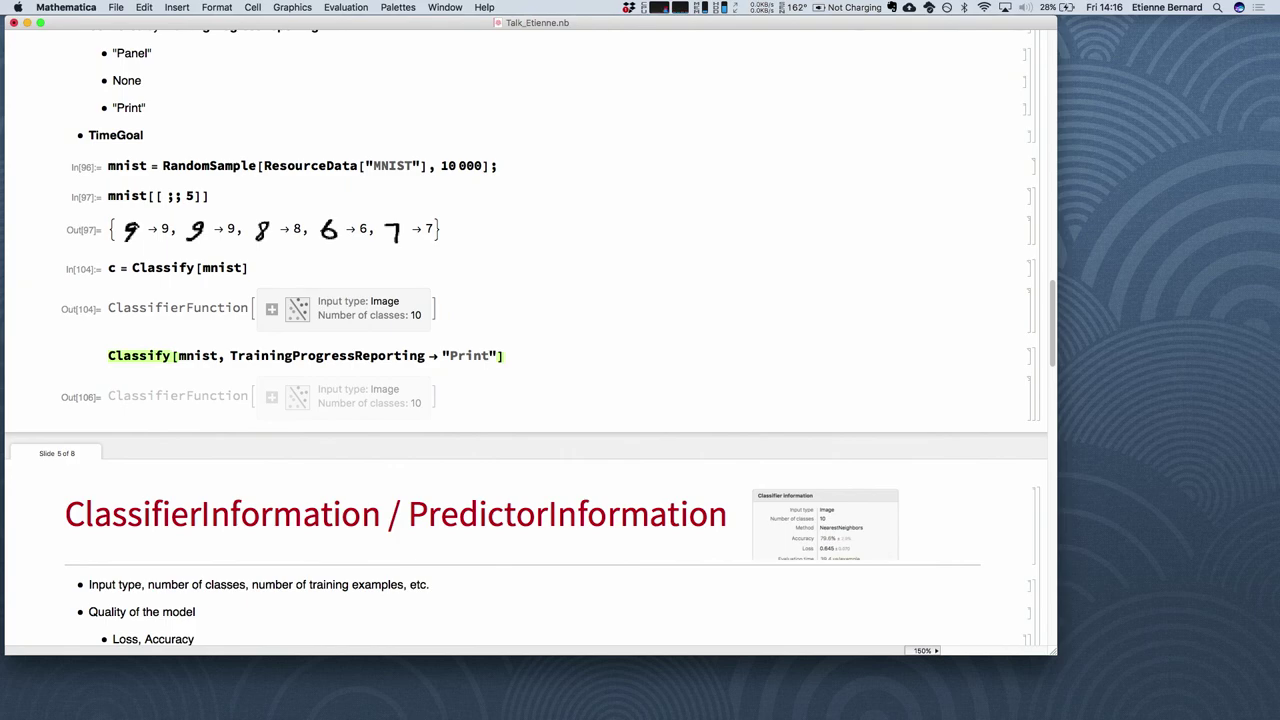
{"action": "key", "text": "shift+Return"}
{"action": "scroll", "coordinate": [505, 308], "scroll_direction": "down", "scroll_amount": 3}
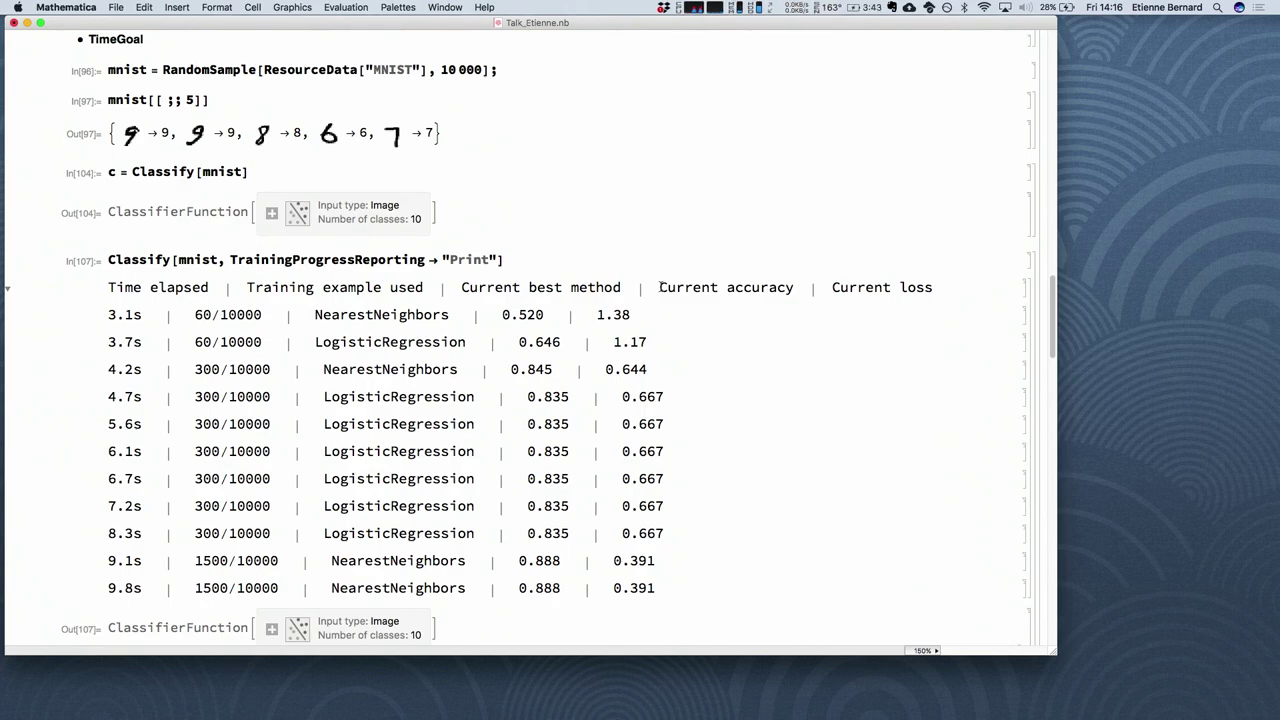
Scroll through the printed progress rows to the ClassifierInformation slide.
{"action": "left_click", "coordinate": [491, 209]}
{"action": "scroll", "coordinate": [491, 209], "scroll_direction": "down", "scroll_amount": 5}
{"action": "scroll", "coordinate": [491, 209], "scroll_direction": "down", "scroll_amount": 13}
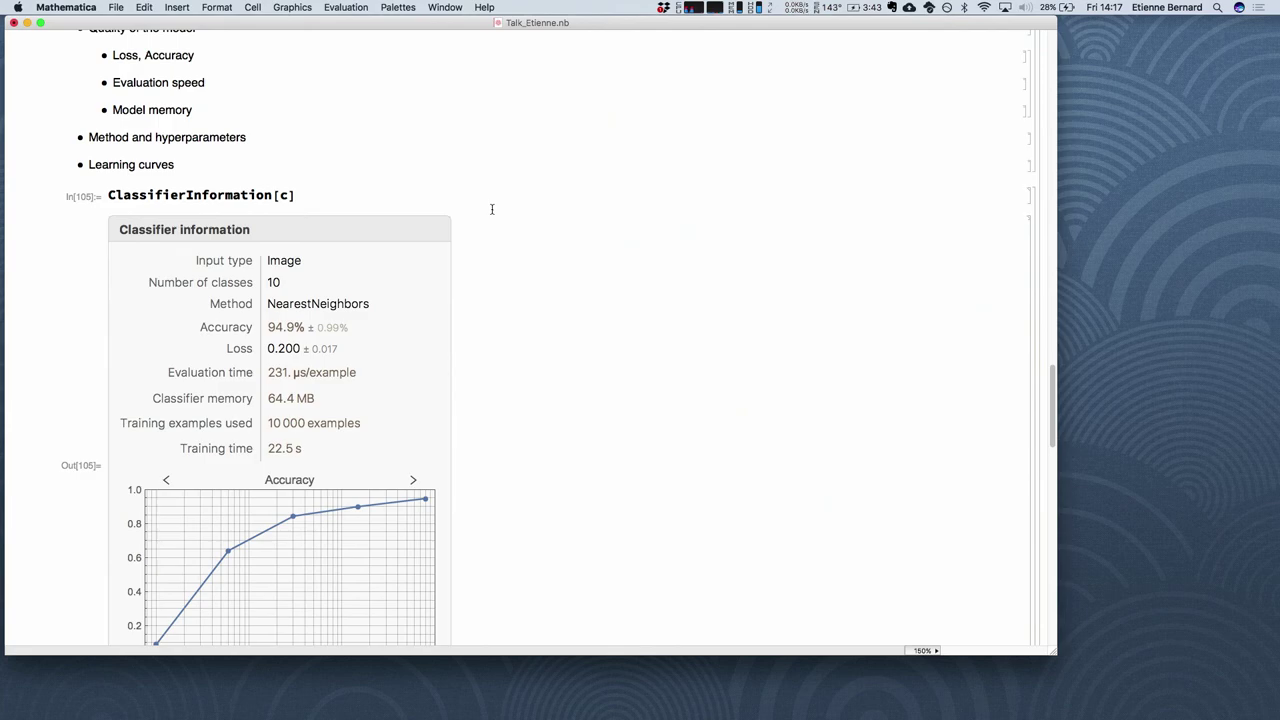
{"action": "scroll", "coordinate": [491, 215], "scroll_direction": "up", "scroll_amount": 8}
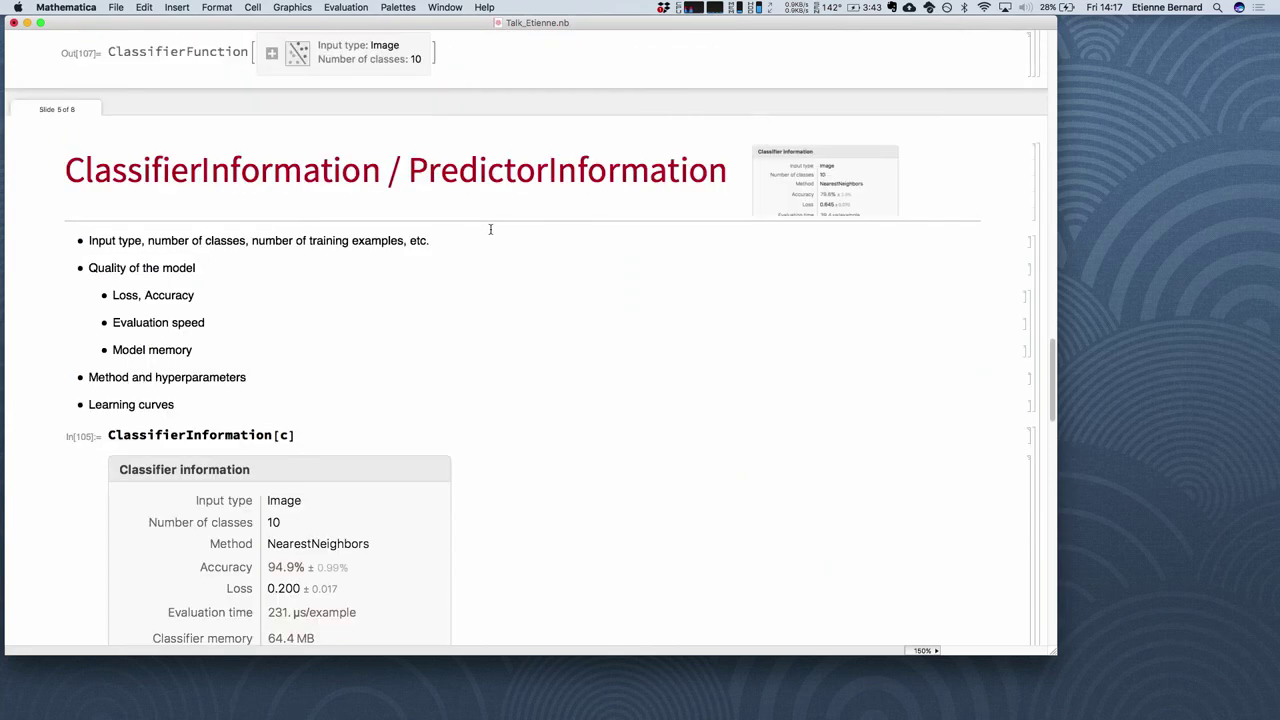
{"action": "scroll", "coordinate": [490, 229], "scroll_direction": "up", "scroll_amount": 15}
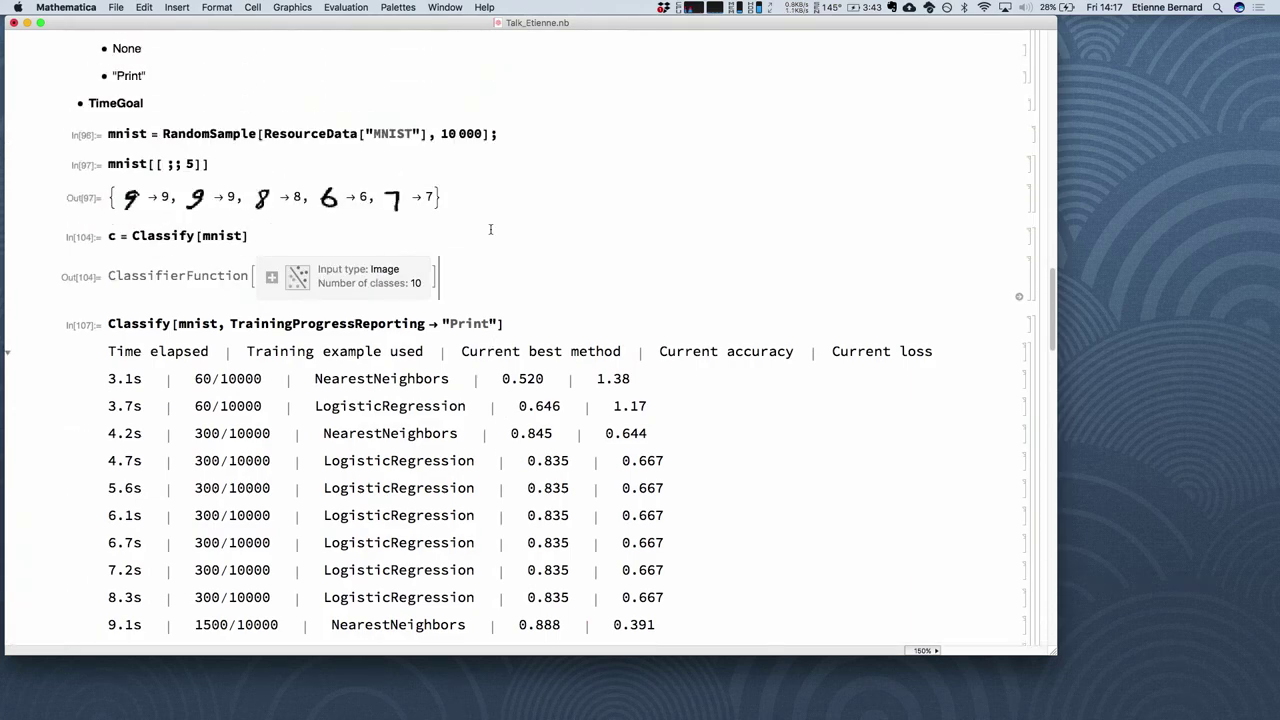
{"action": "scroll", "coordinate": [490, 229], "scroll_direction": "down", "scroll_amount": 19}
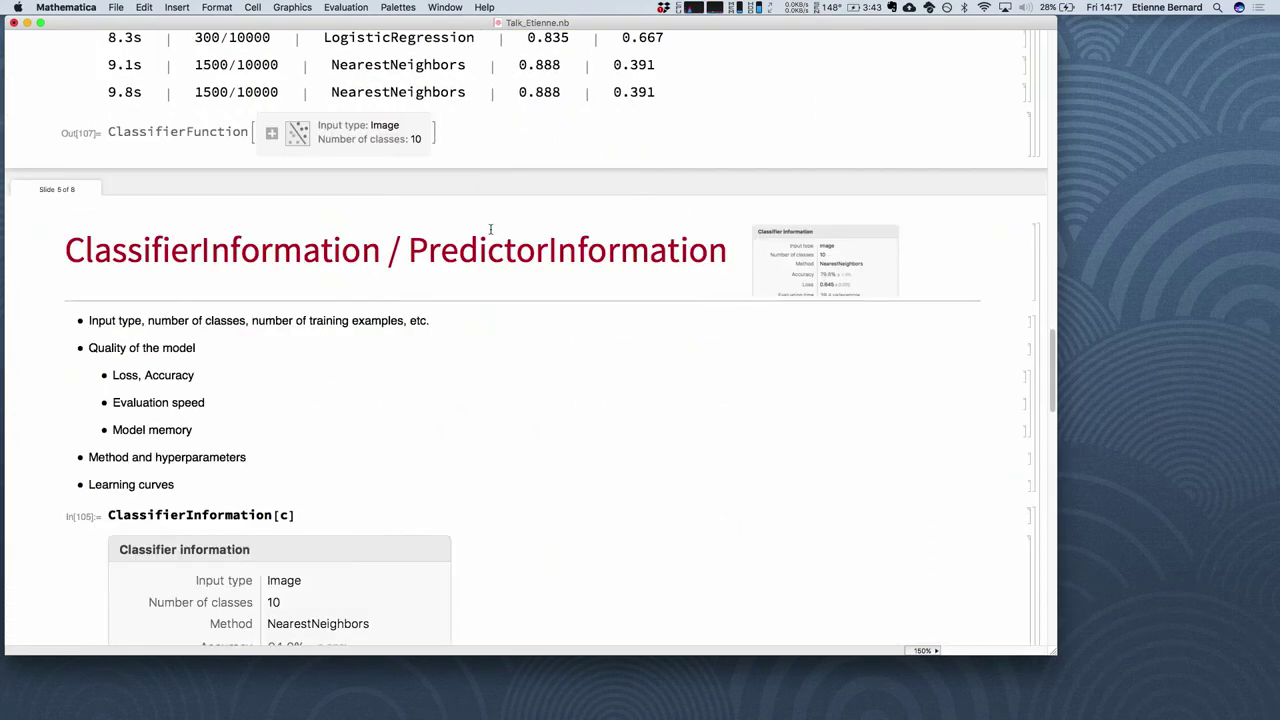
{"action": "scroll", "coordinate": [490, 229], "scroll_direction": "down", "scroll_amount": 5}
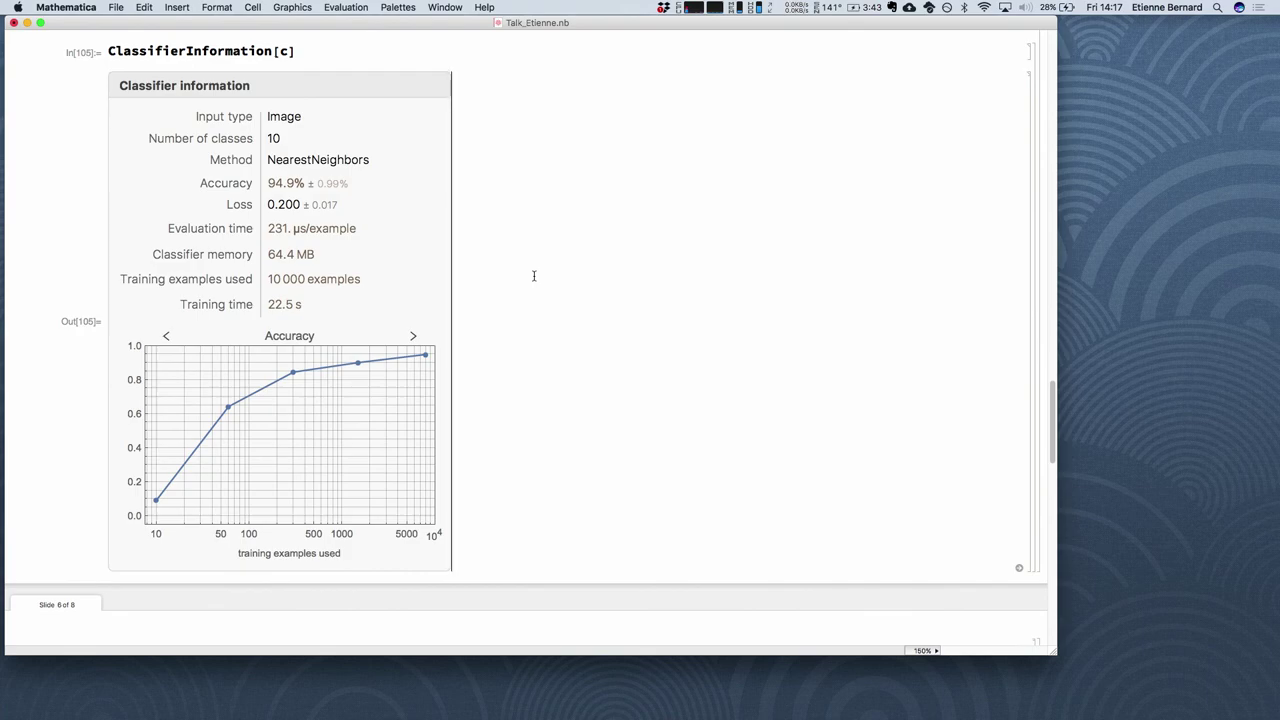
{"action": "key", "text": "Up"}
{"action": "key", "text": "Up"}
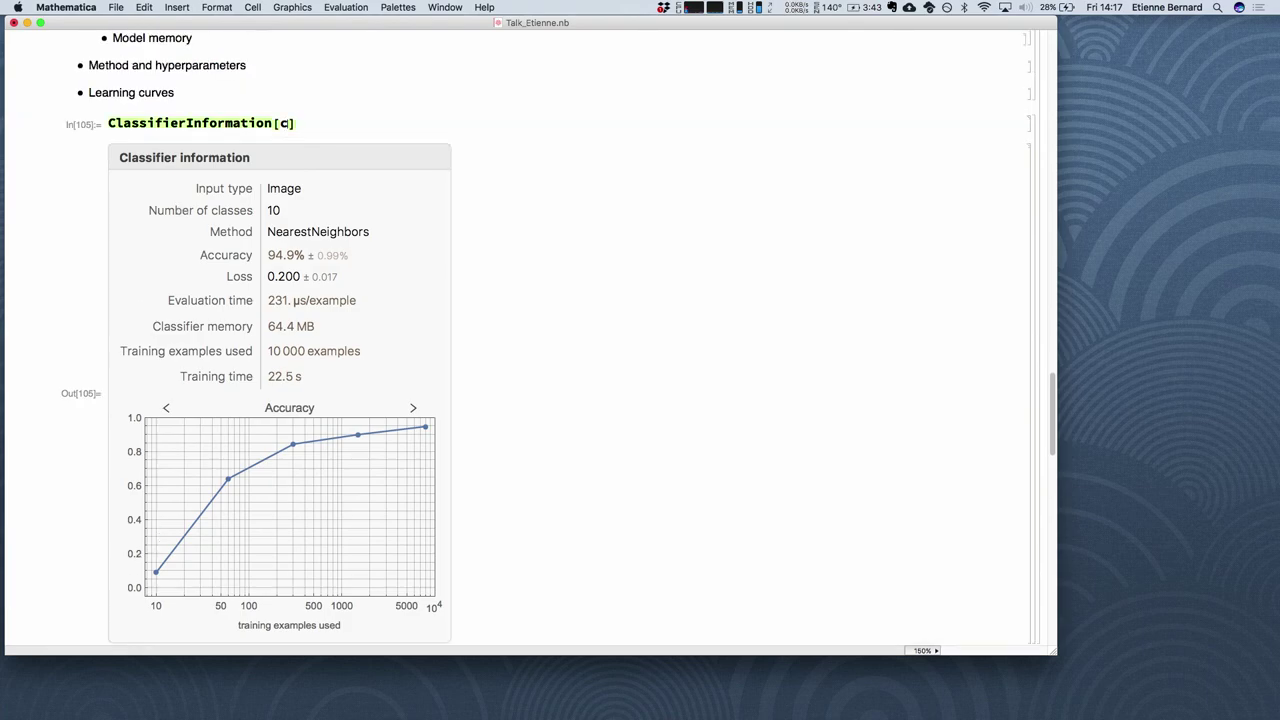
{"action": "key", "text": "Up"}
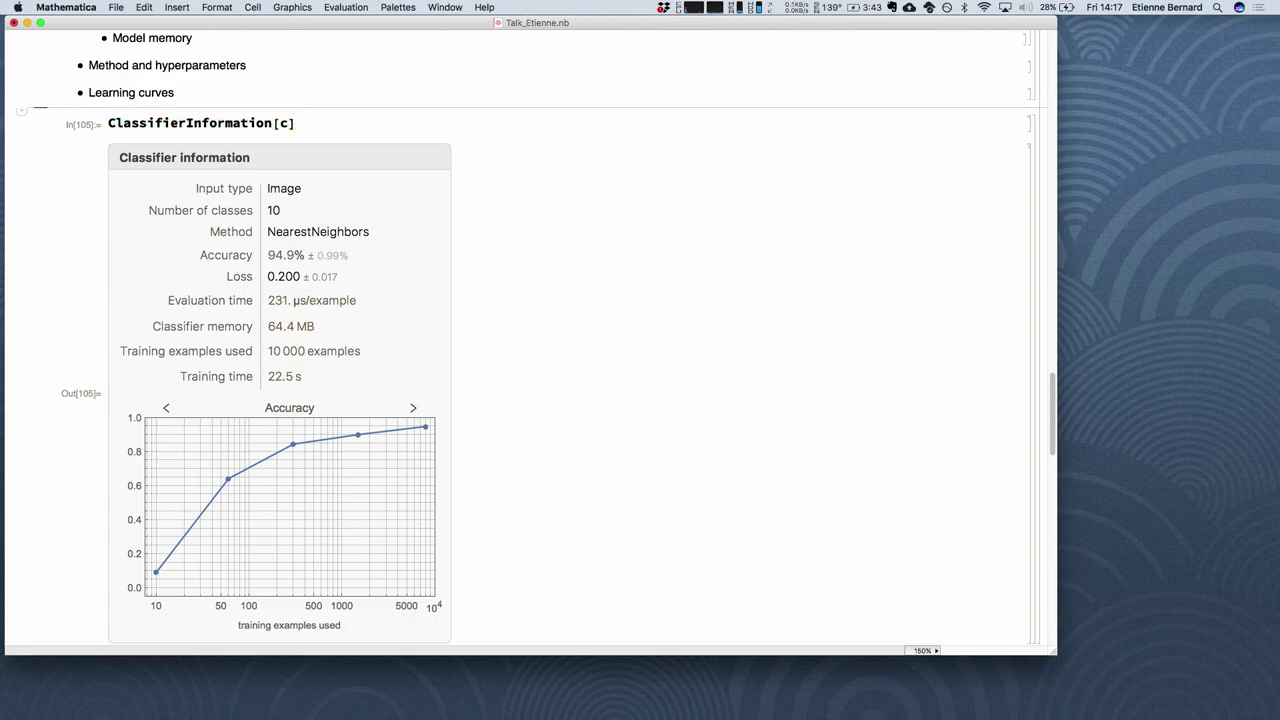
{"action": "scroll", "coordinate": [526, 338], "scroll_direction": "down", "scroll_amount": 5}
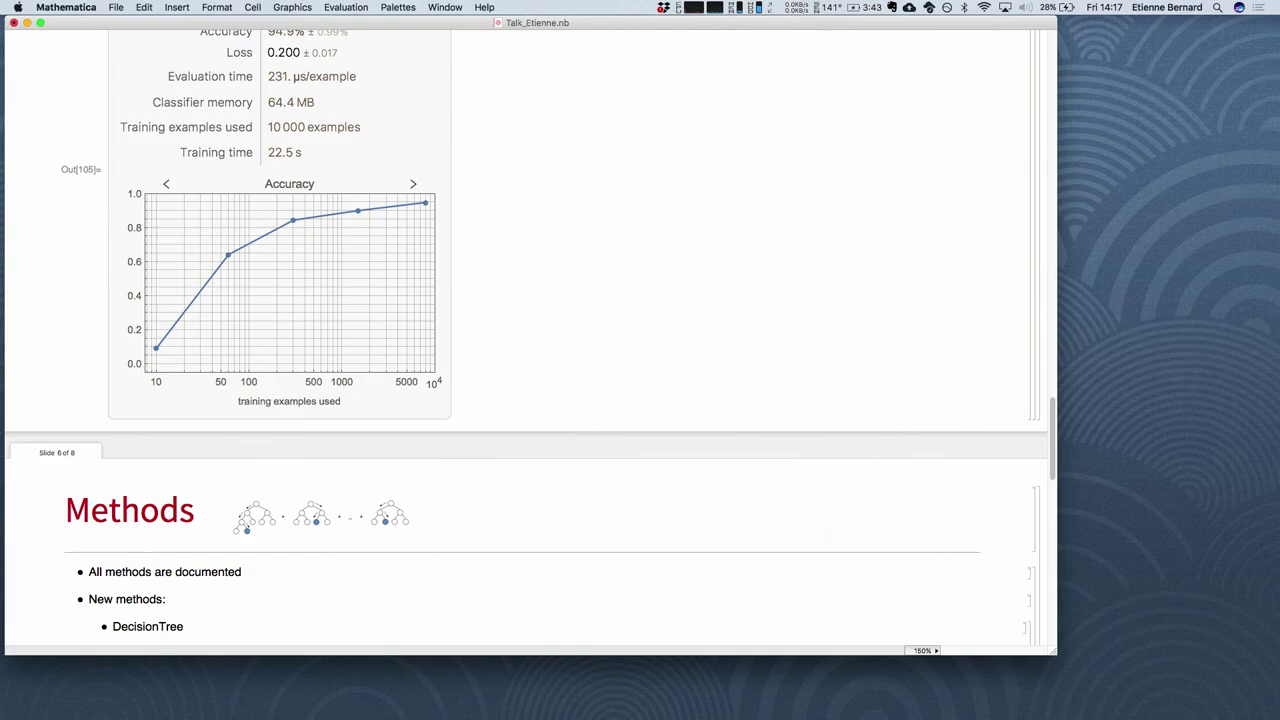
{"action": "scroll", "coordinate": [526, 338], "scroll_direction": "up", "scroll_amount": 5}
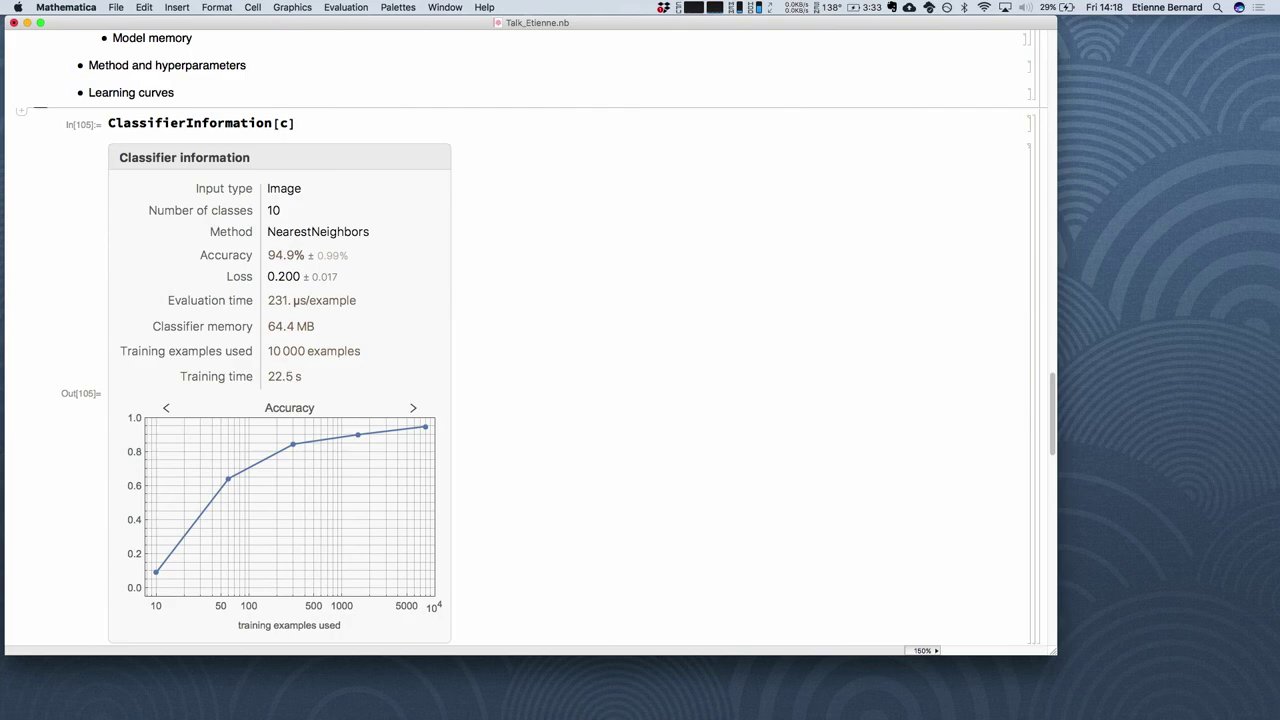
Review the printed Classify progress and place the caret at the end of the "Print" Classify input.
{"action": "scroll", "coordinate": [535, 150], "scroll_direction": "up", "scroll_amount": 1}
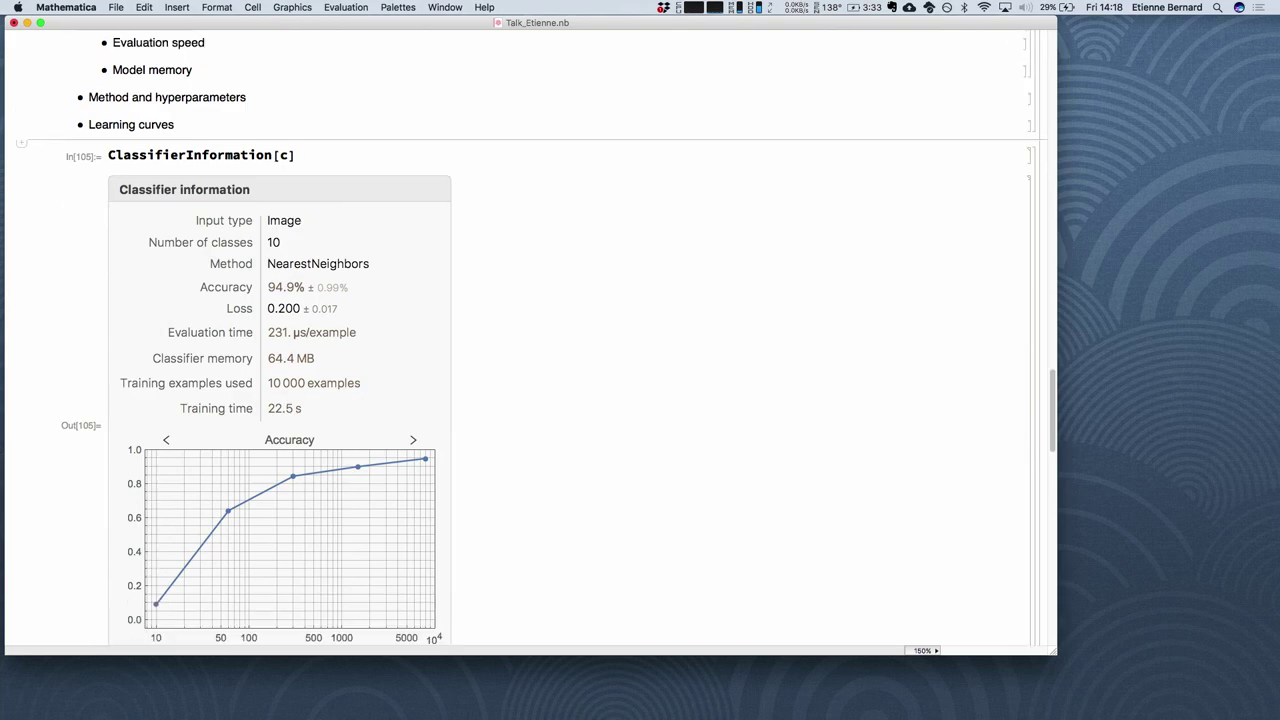
{"action": "scroll", "coordinate": [535, 150], "scroll_direction": "down", "scroll_amount": 2}
{"action": "scroll", "coordinate": [418, 85], "scroll_direction": "up", "scroll_amount": 10}
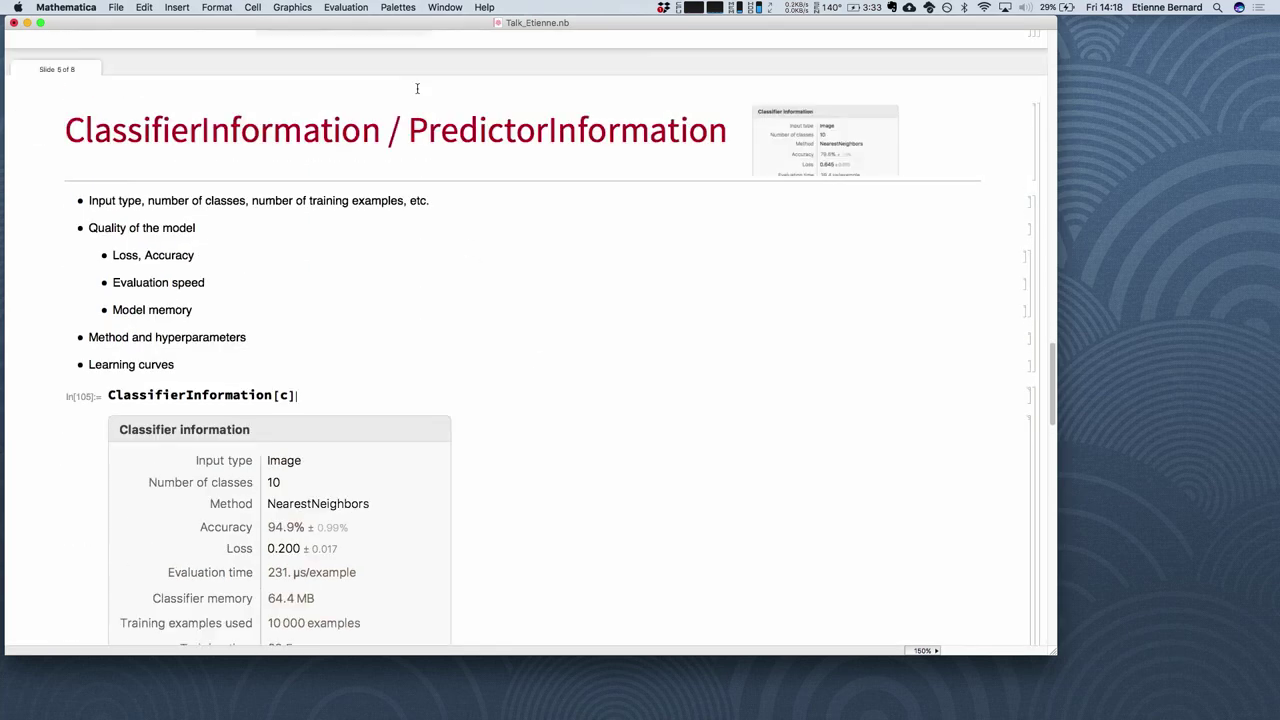
{"action": "scroll", "coordinate": [418, 88], "scroll_direction": "up", "scroll_amount": 3}
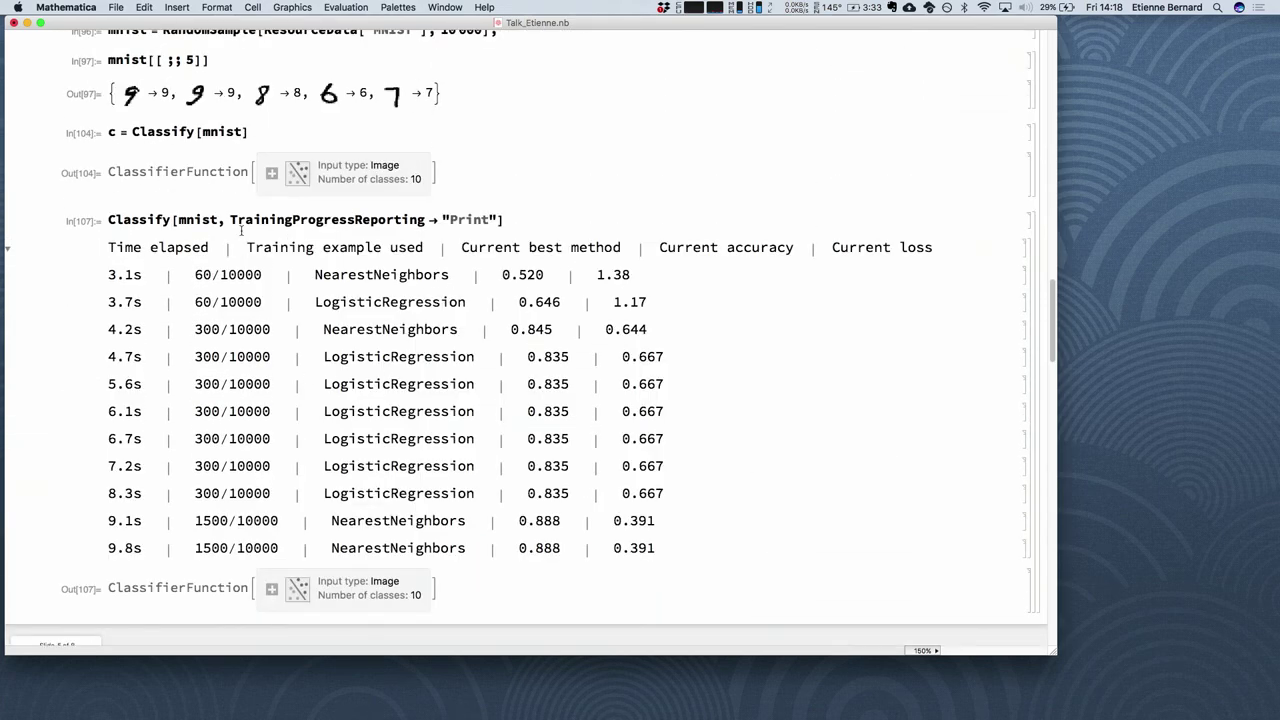
{"action": "left_click", "coordinate": [410, 206]}
{"action": "left_click", "coordinate": [520, 220]}
Scroll down to the Methods slide listing DecisionTree, GradientBoostedTrees and improved methods.
{"action": "scroll", "coordinate": [523, 221], "scroll_direction": "down", "scroll_amount": 10}
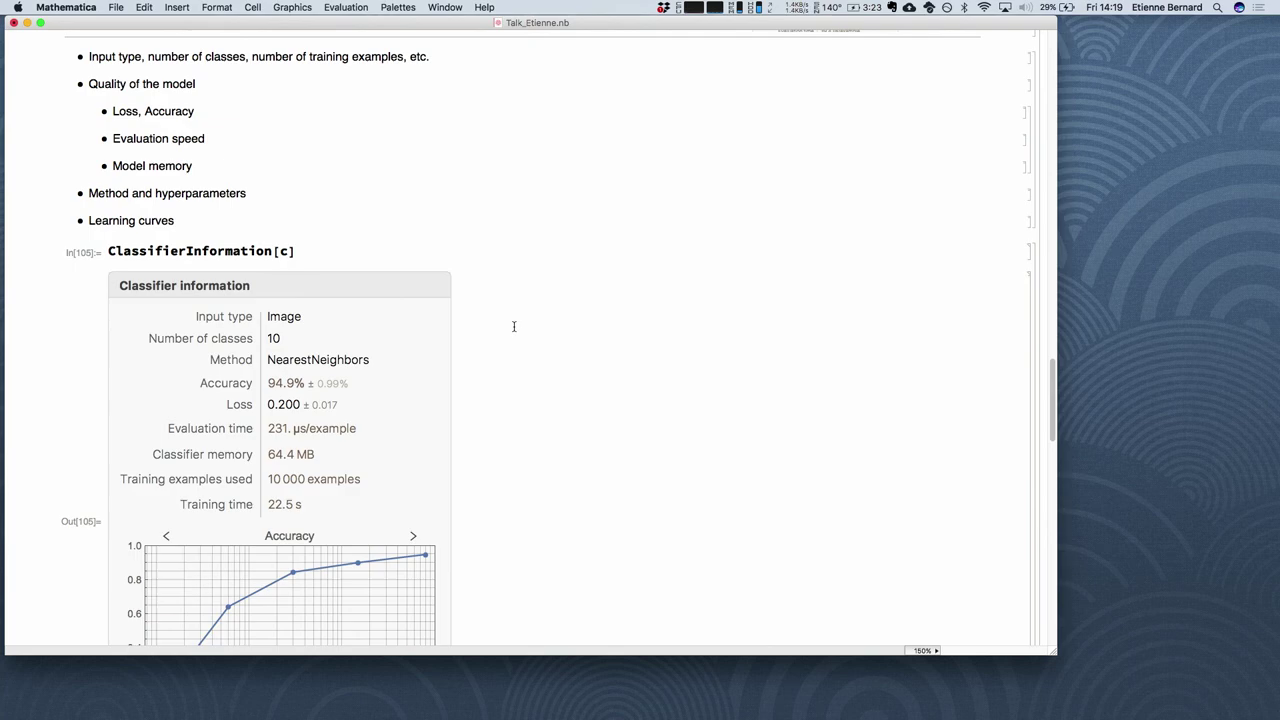
{"action": "scroll", "coordinate": [514, 326], "scroll_direction": "down", "scroll_amount": 5}
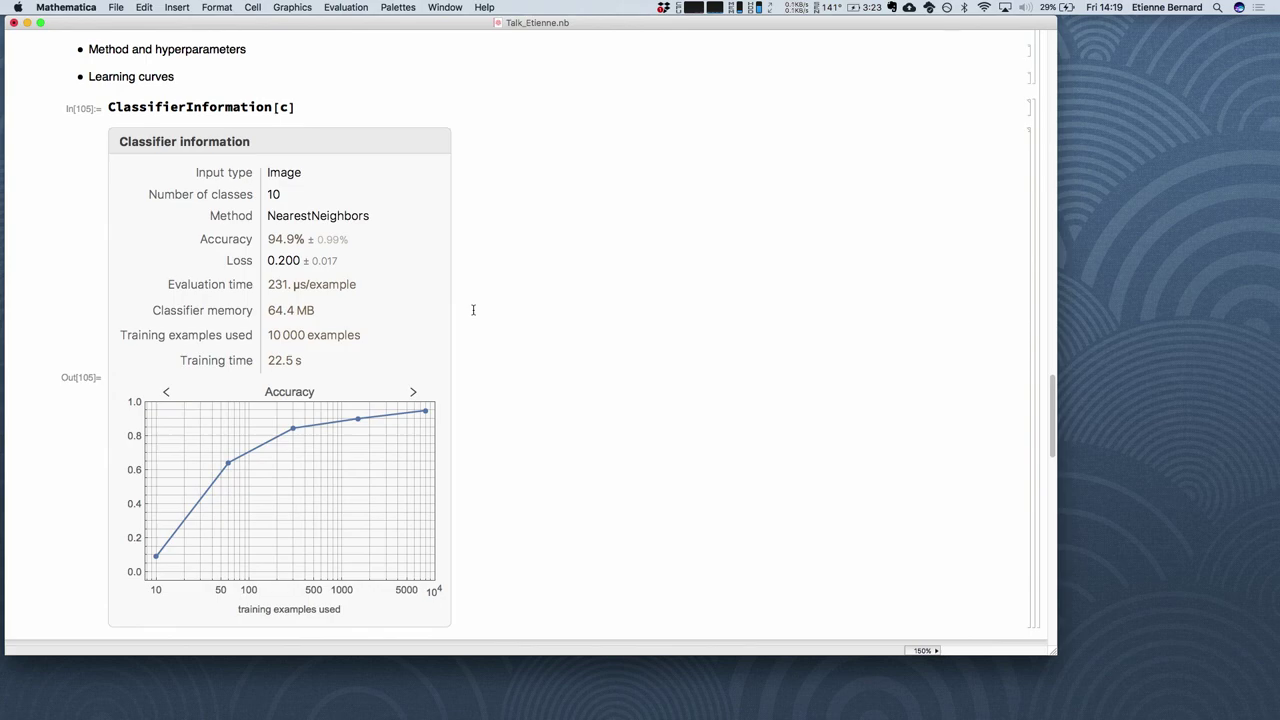
{"action": "scroll", "coordinate": [473, 310], "scroll_direction": "down", "scroll_amount": 10}
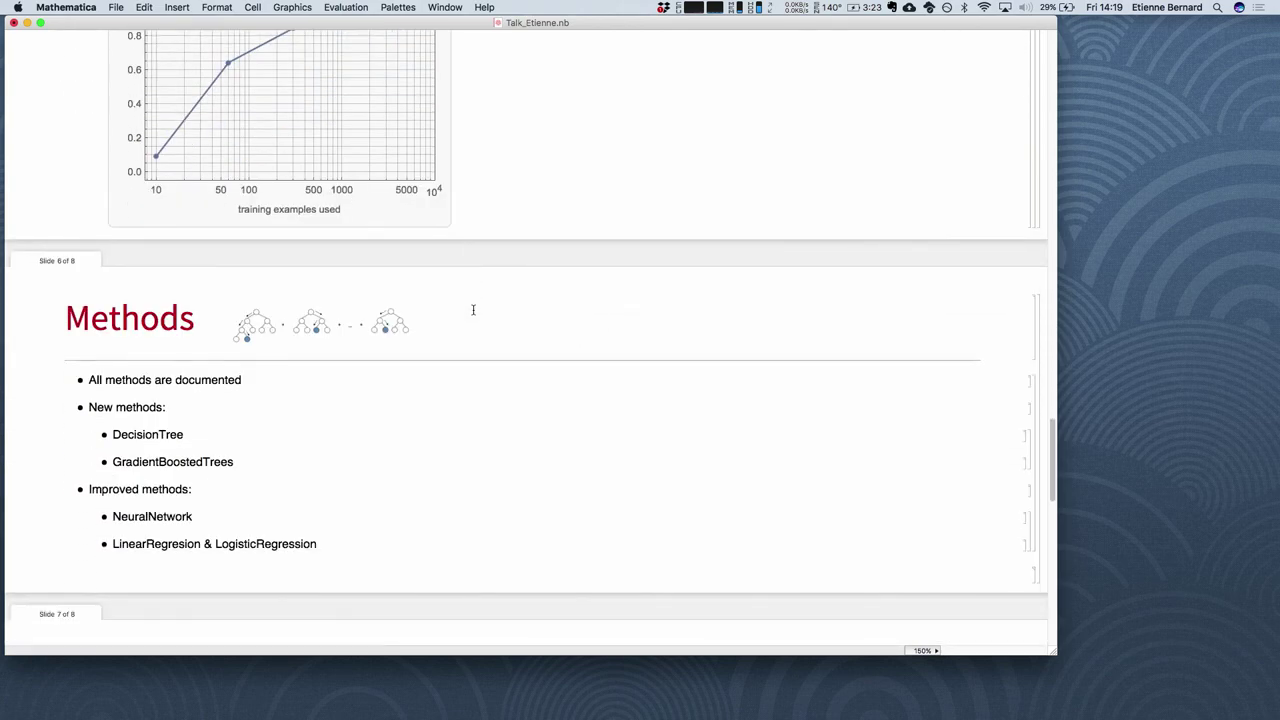
Enlarge the notebook window from its corner and re-center the Methods slide, 6 of 8.
{"action": "scroll", "coordinate": [473, 310], "scroll_direction": "down", "scroll_amount": 2}
{"action": "scroll", "coordinate": [471, 309], "scroll_direction": "up", "scroll_amount": 3}
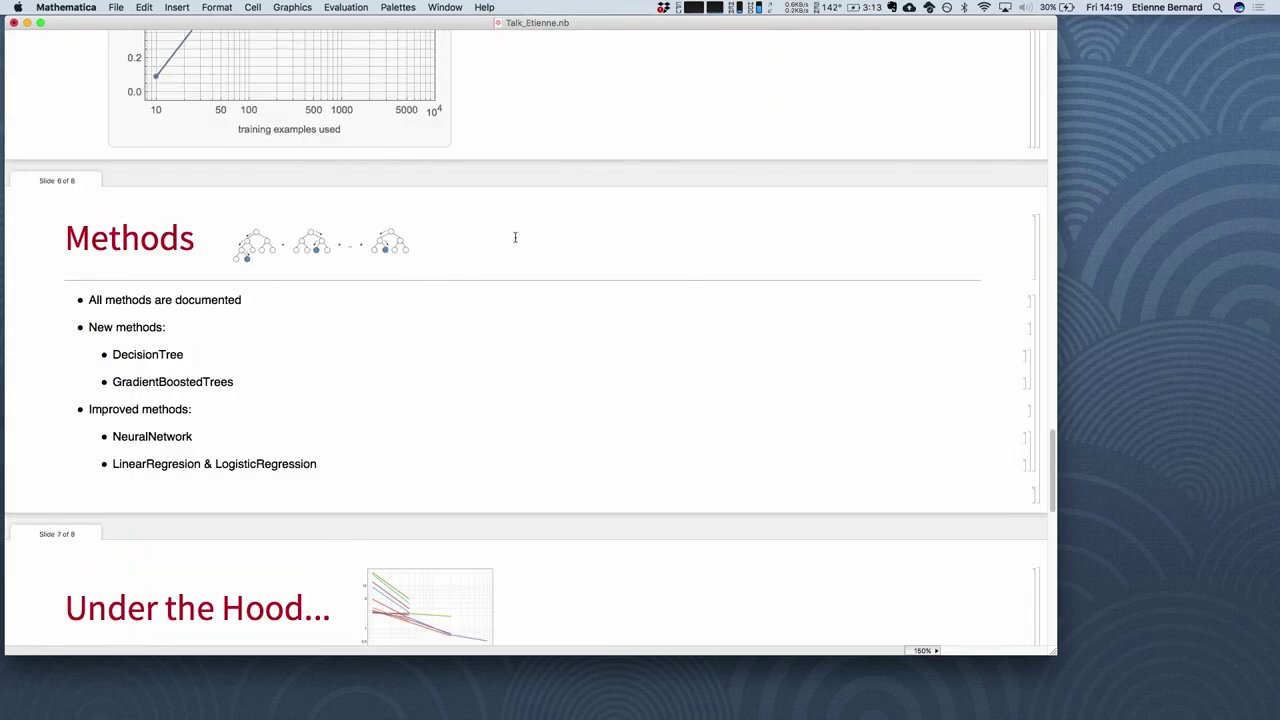
{"action": "left_click_drag", "start_coordinate": [1054, 653], "coordinate": [1128, 691]}
{"action": "scroll", "coordinate": [841, 556], "scroll_direction": "down", "scroll_amount": 2}
{"action": "scroll", "coordinate": [841, 556], "scroll_direction": "up", "scroll_amount": 2}
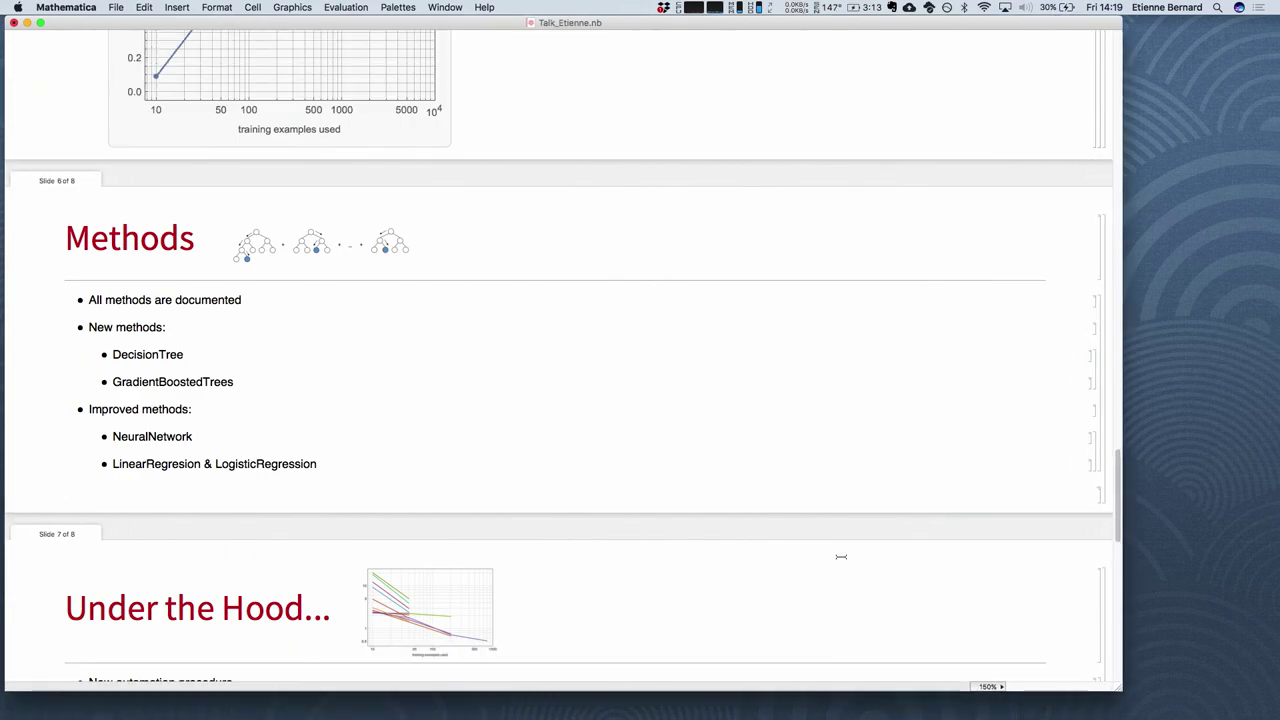
{"action": "scroll", "coordinate": [841, 556], "scroll_direction": "up", "scroll_amount": 1}
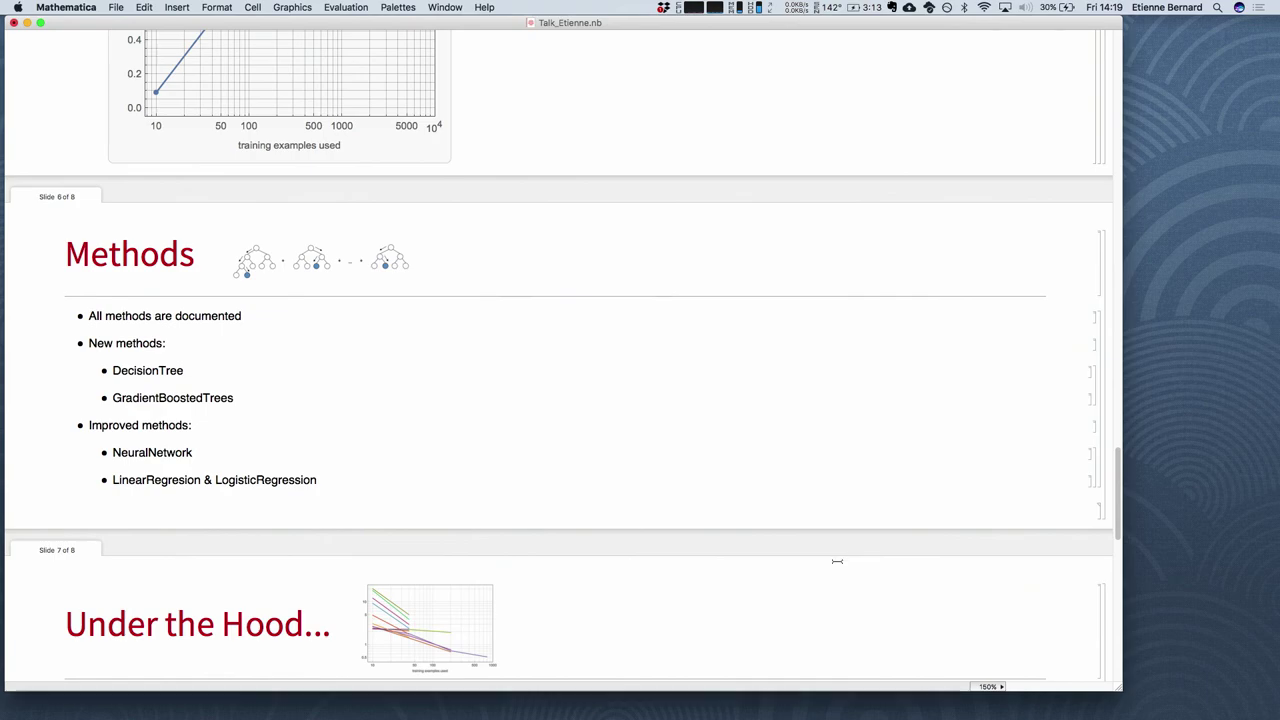
Search the documentation for the selected word, refining the query to "LinearRegression".
{"action": "double_click", "coordinate": [153, 482]}
{"action": "key", "text": "super+shift+f"}
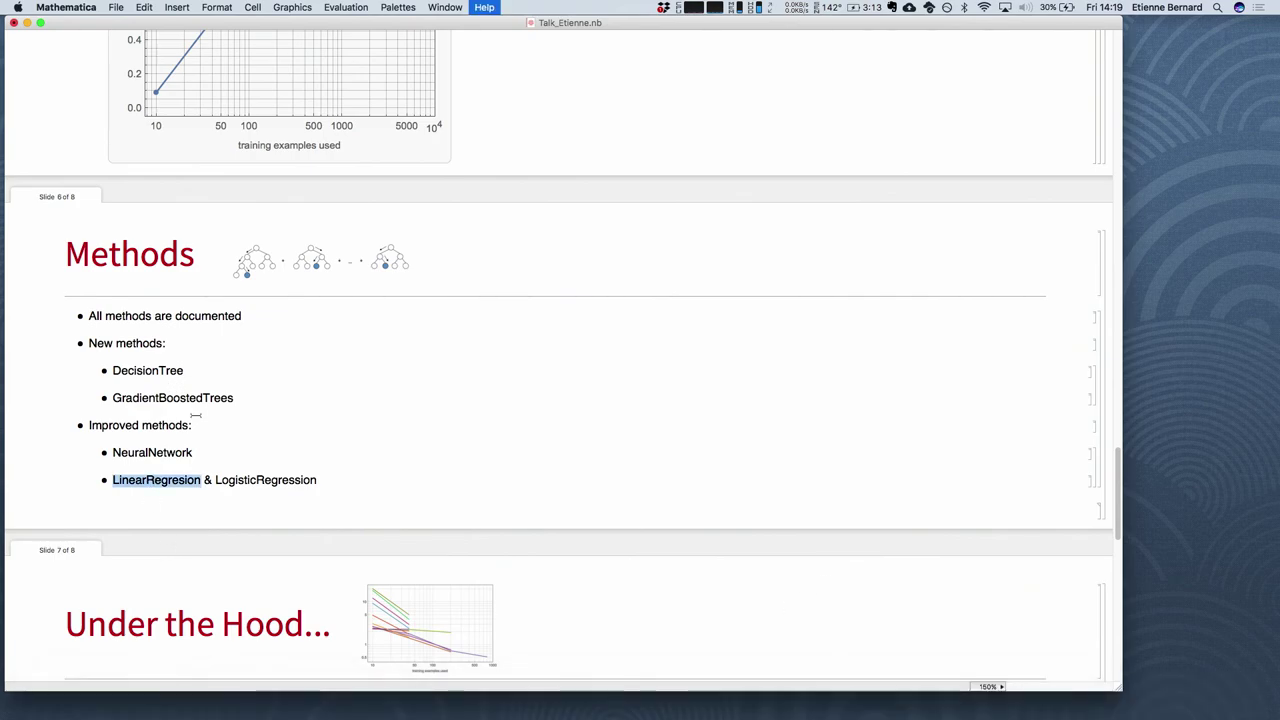
{"action": "left_click", "coordinate": [321, 41]}
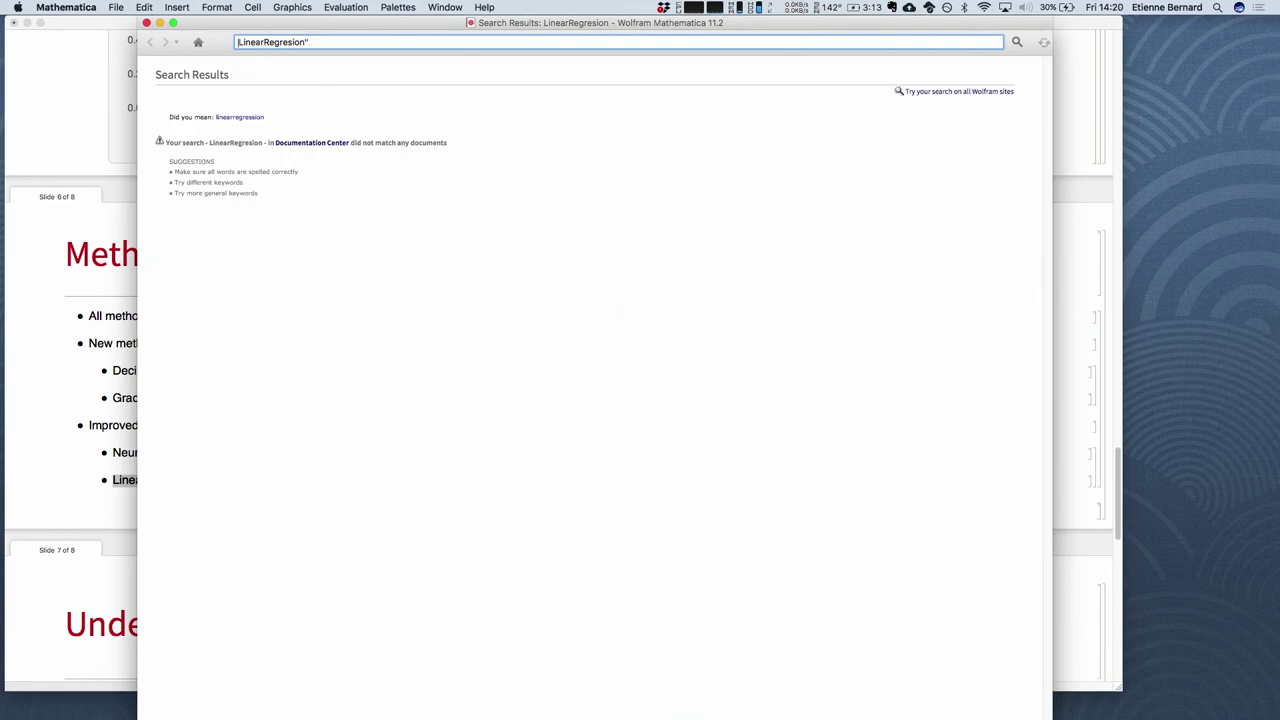
{"action": "type", "text": "\""}
{"action": "key", "text": "Return"}
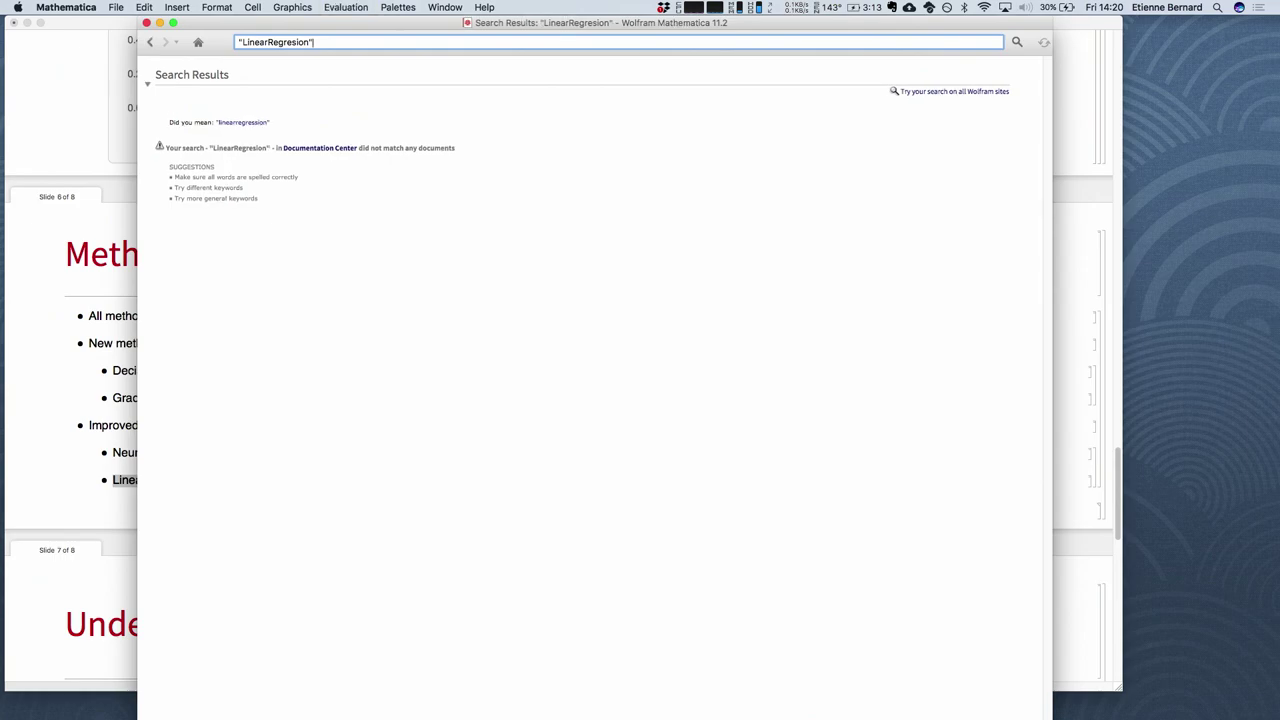
{"action": "type", "text": "s"}
{"action": "key", "text": "Return"}
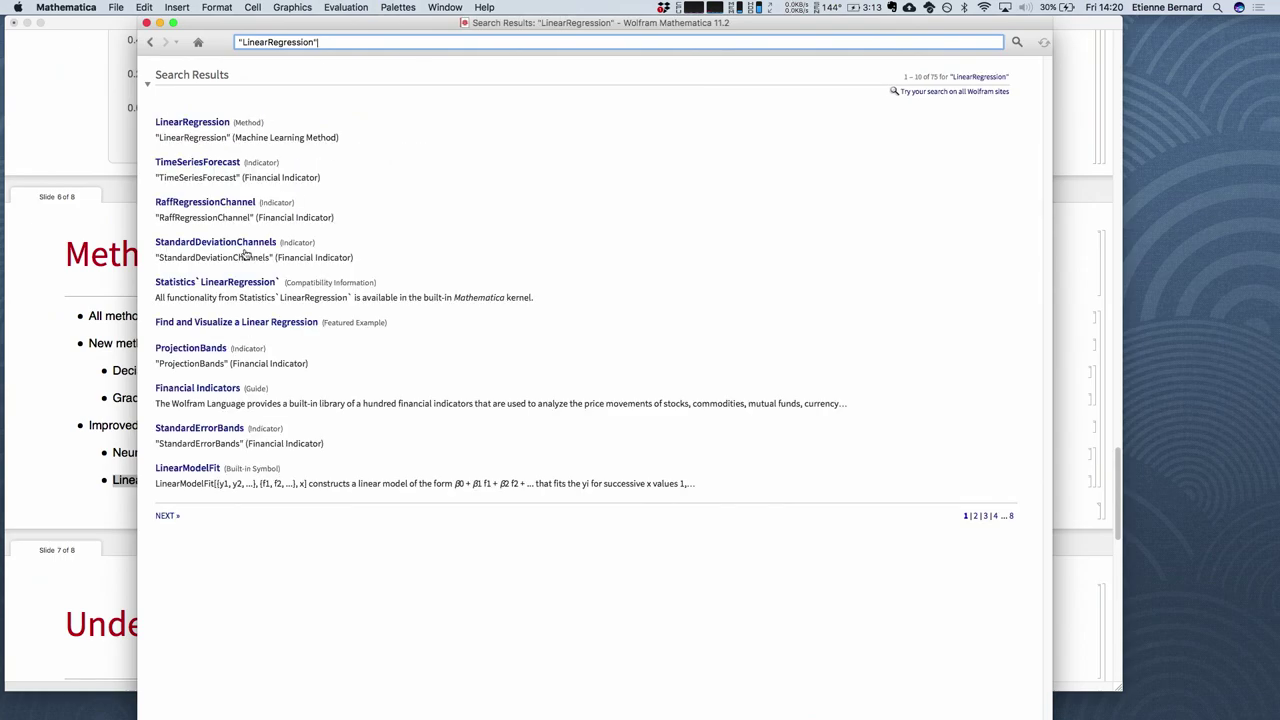
Correct LinearRegresion to LinearRegression on the slide, then bring the documentation results window forward.
{"action": "left_click", "coordinate": [43, 430]}
{"action": "left_click", "coordinate": [178, 481]}
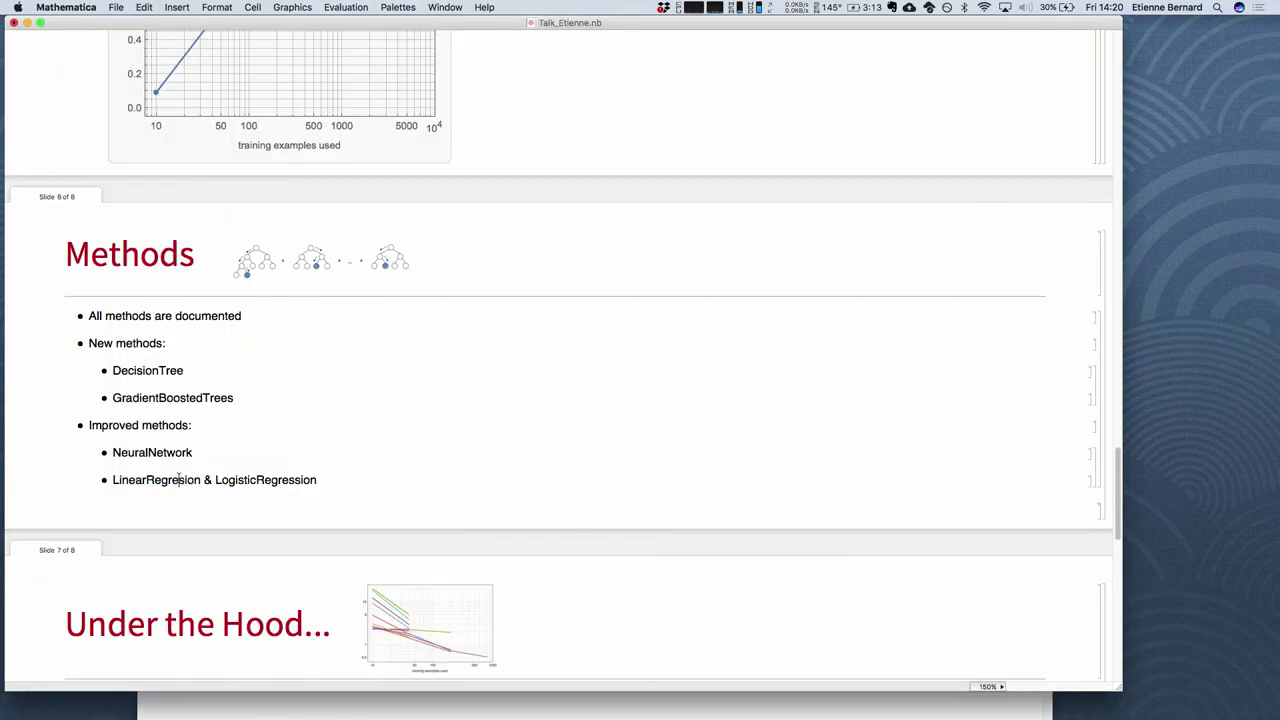
{"action": "type", "text": "s"}
{"action": "scroll", "coordinate": [640, 287], "scroll_direction": "down", "scroll_amount": 15}
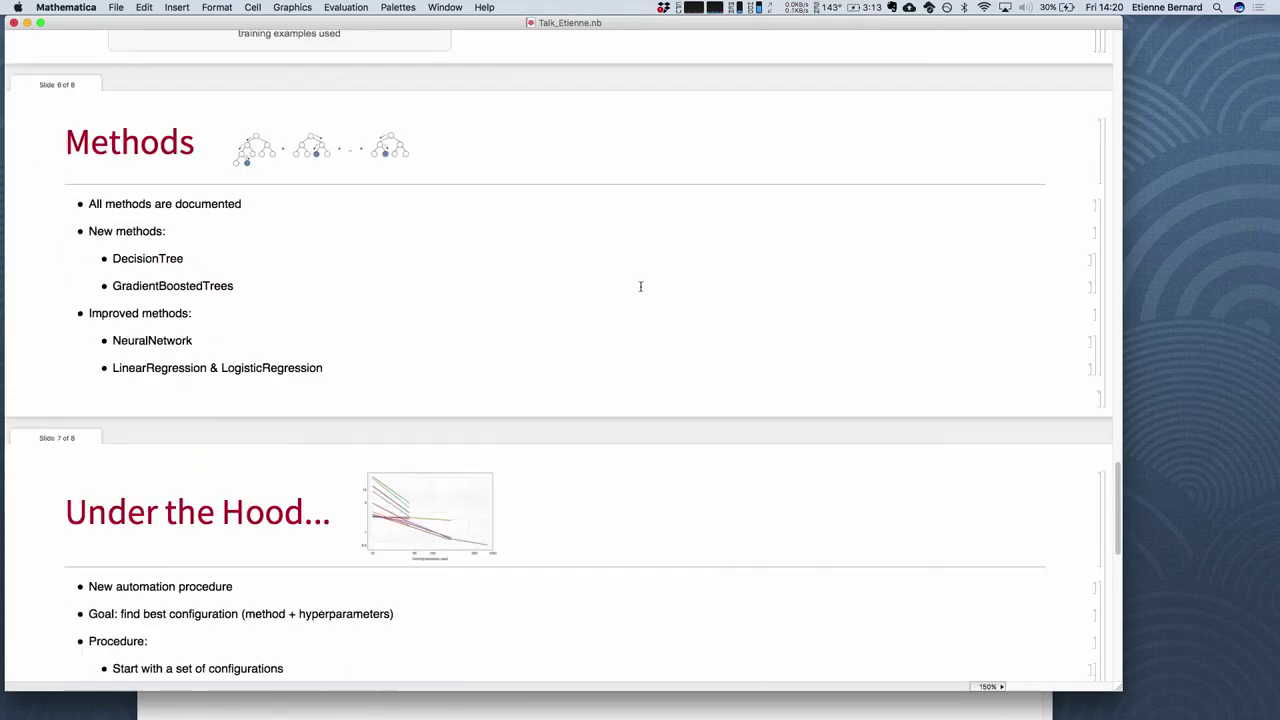
{"action": "scroll", "coordinate": [640, 287], "scroll_direction": "up", "scroll_amount": 10}
{"action": "scroll", "coordinate": [640, 287], "scroll_direction": "up", "scroll_amount": 1}
{"action": "key", "text": "ctrl+Up"}
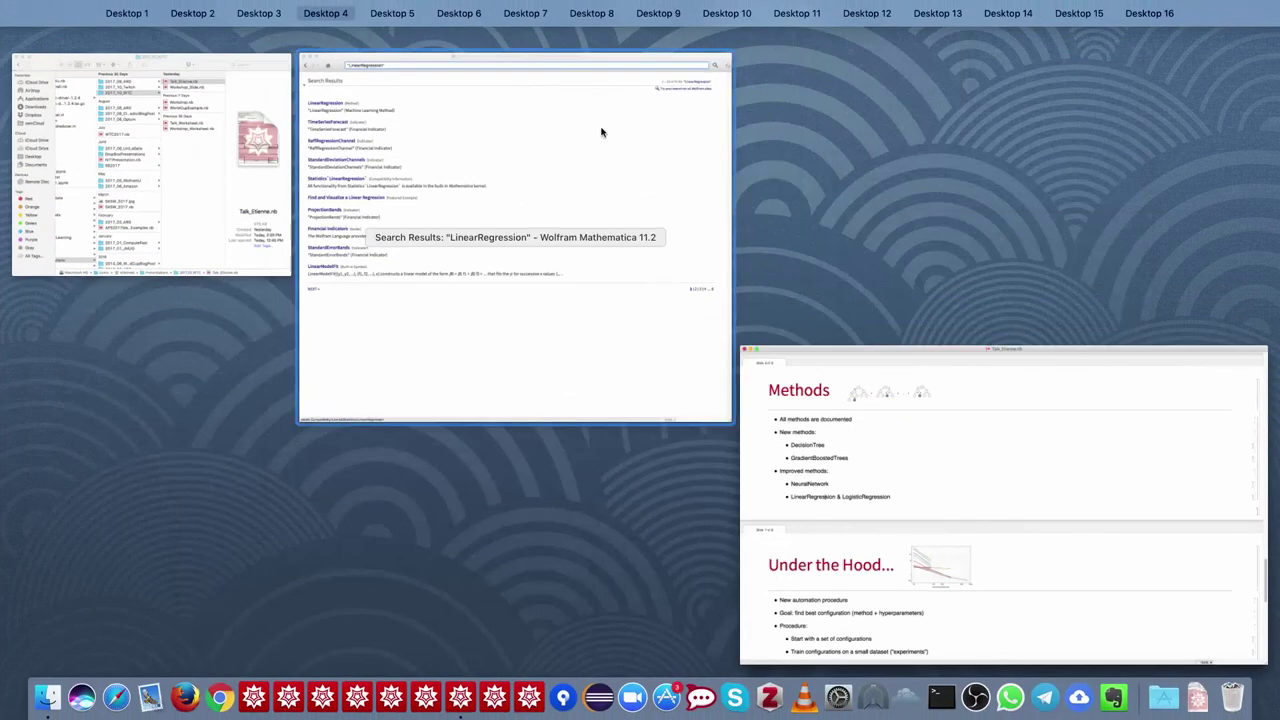
{"action": "left_click", "coordinate": [600, 128]}
Open the LinearRegression method page, expand Details & Suboptions, and highlight the suboptions introduction sentence.
{"action": "left_click", "coordinate": [196, 124]}
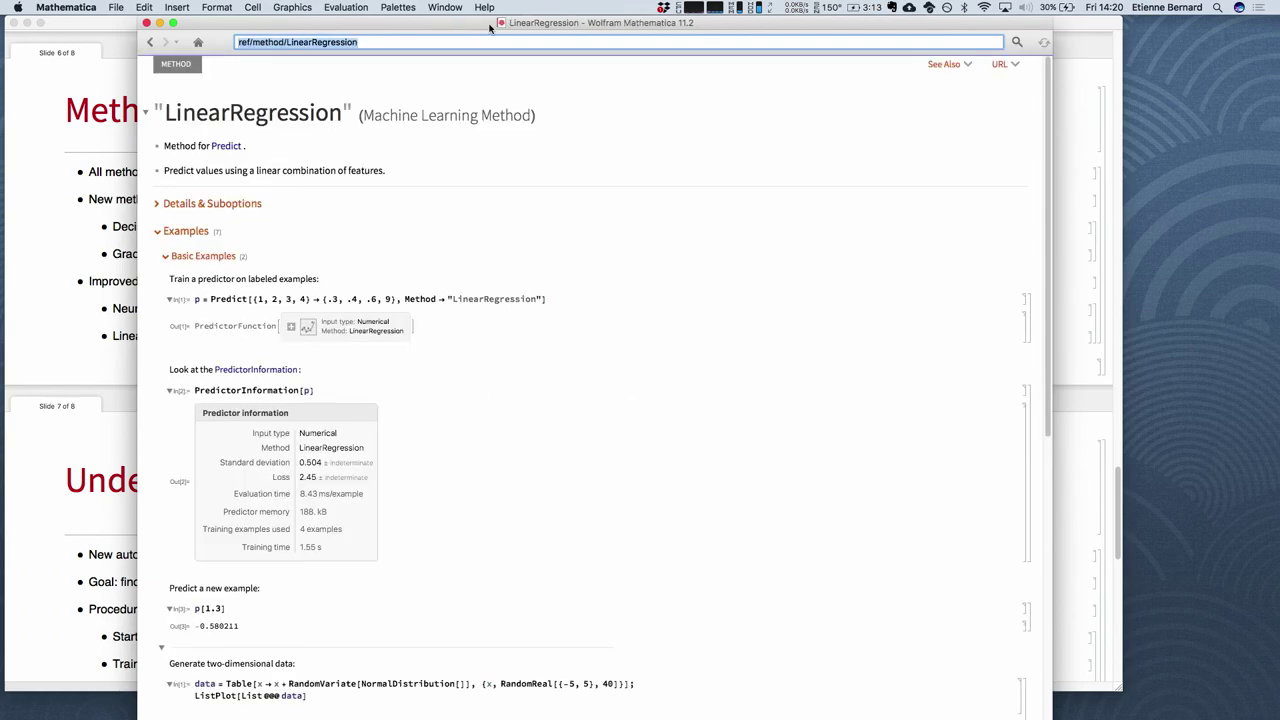
{"action": "left_click_drag", "start_coordinate": [555, 22], "coordinate": [695, 6]}
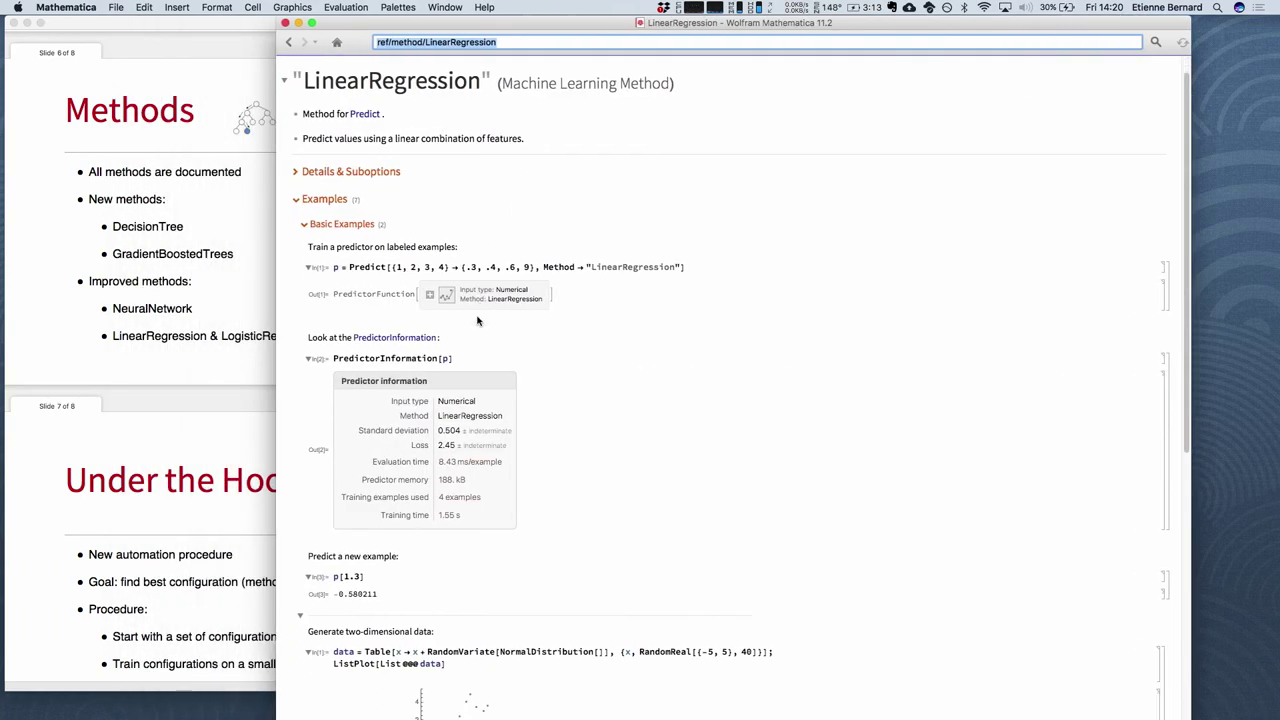
{"action": "scroll", "coordinate": [478, 320], "scroll_direction": "down", "scroll_amount": 3}
{"action": "scroll", "coordinate": [478, 320], "scroll_direction": "up", "scroll_amount": 3}
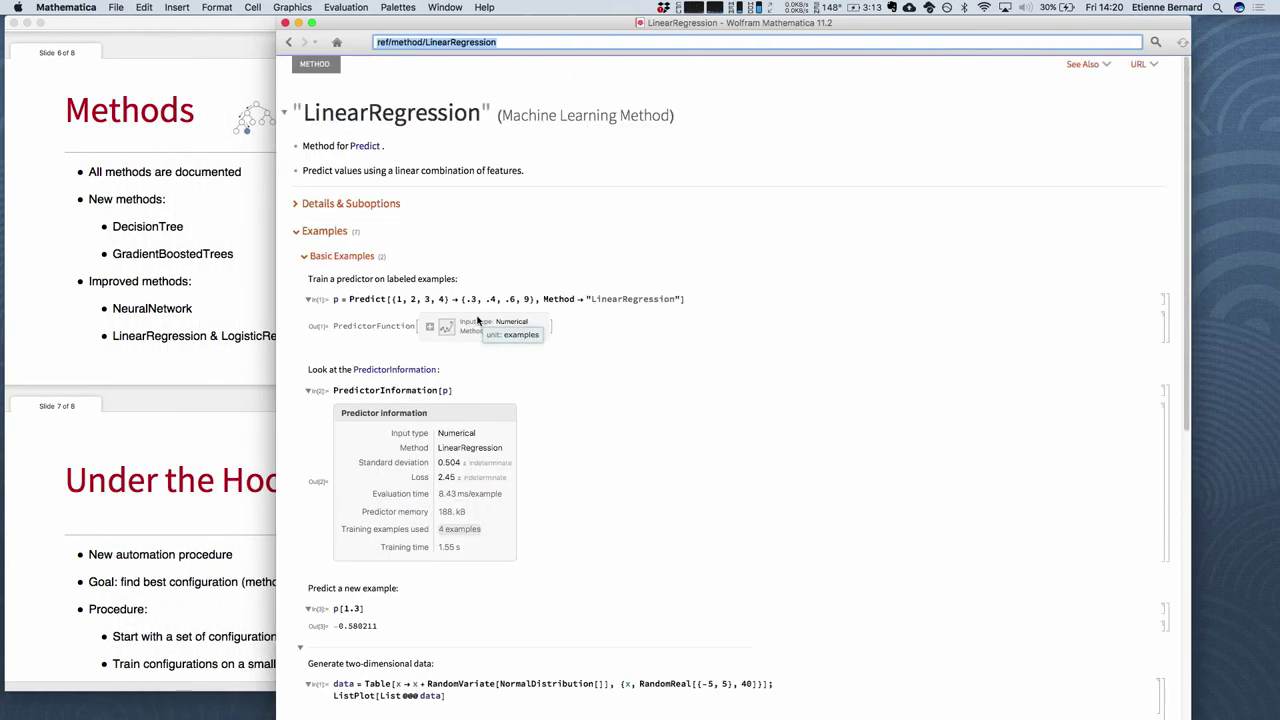
{"action": "left_click", "coordinate": [297, 204]}
{"action": "scroll", "coordinate": [424, 250], "scroll_direction": "down", "scroll_amount": 2}
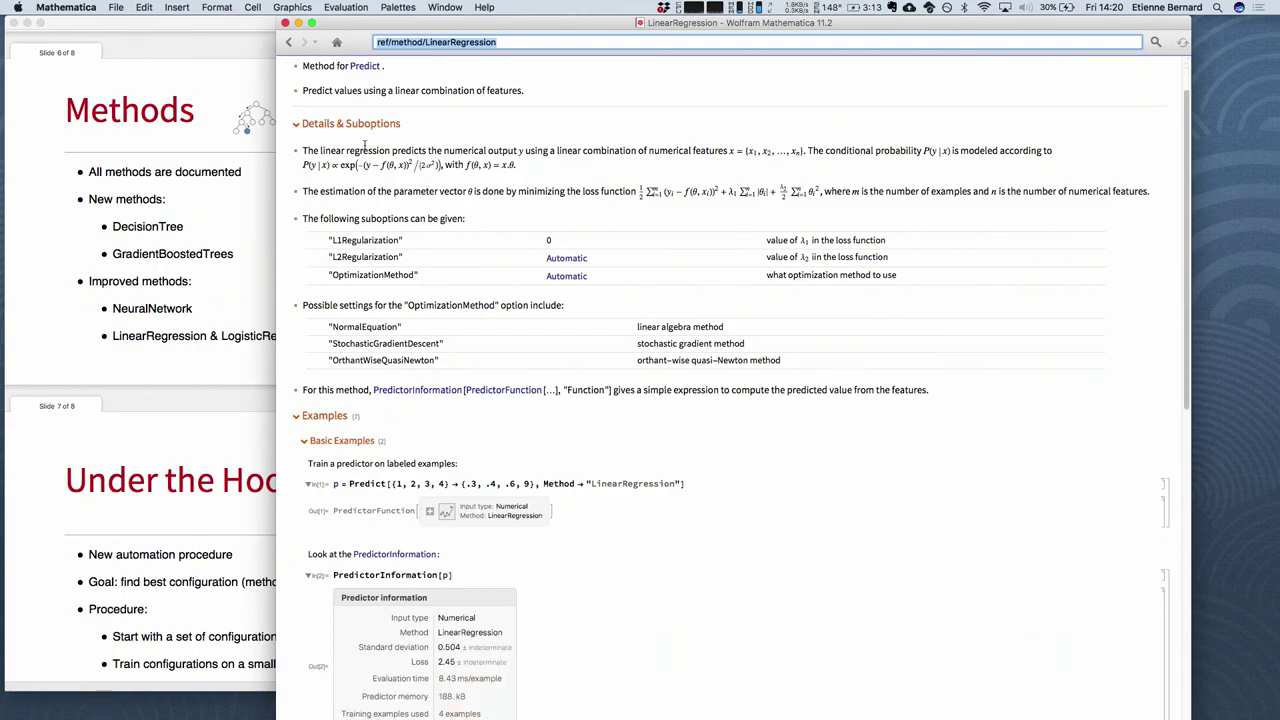
{"action": "left_click", "coordinate": [305, 220]}
{"action": "left_click", "coordinate": [464, 219], "text": "shift"}
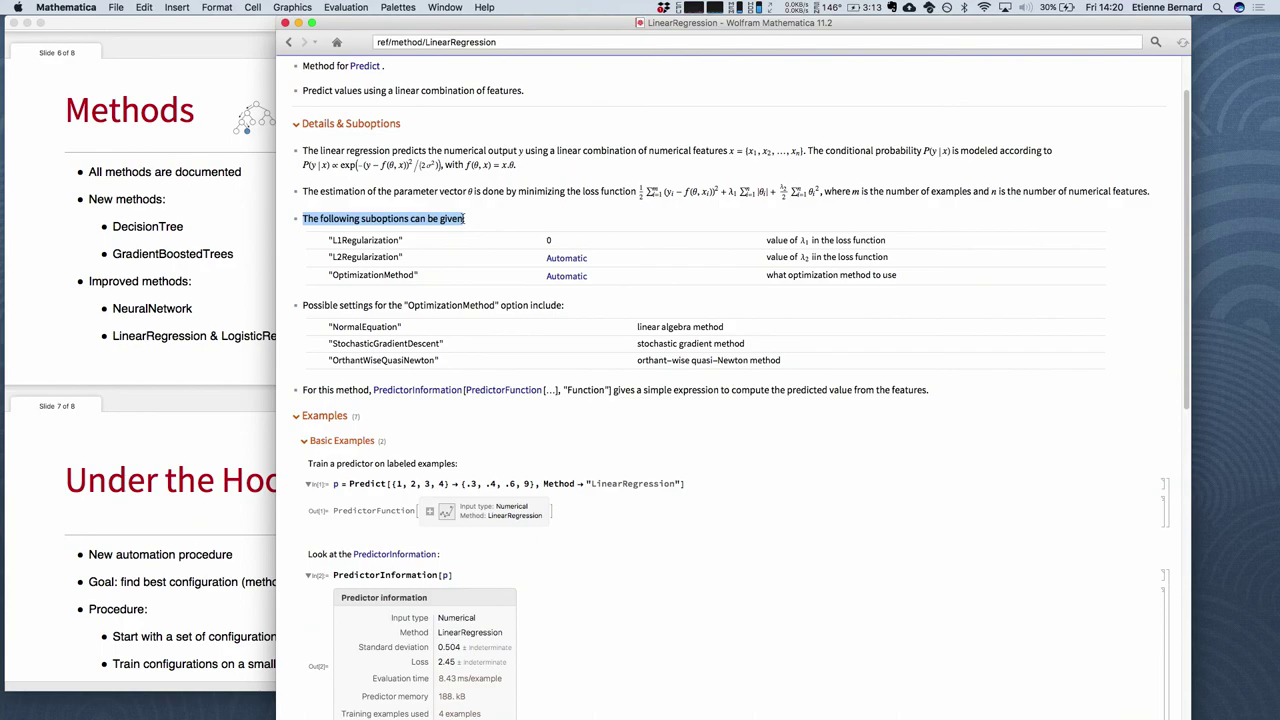
Under the first Methods bullet, enter Classify[..., Method -> {"LogisticRegression", "L2Regularization" -> 5}].
{"action": "left_click", "coordinate": [185, 254]}
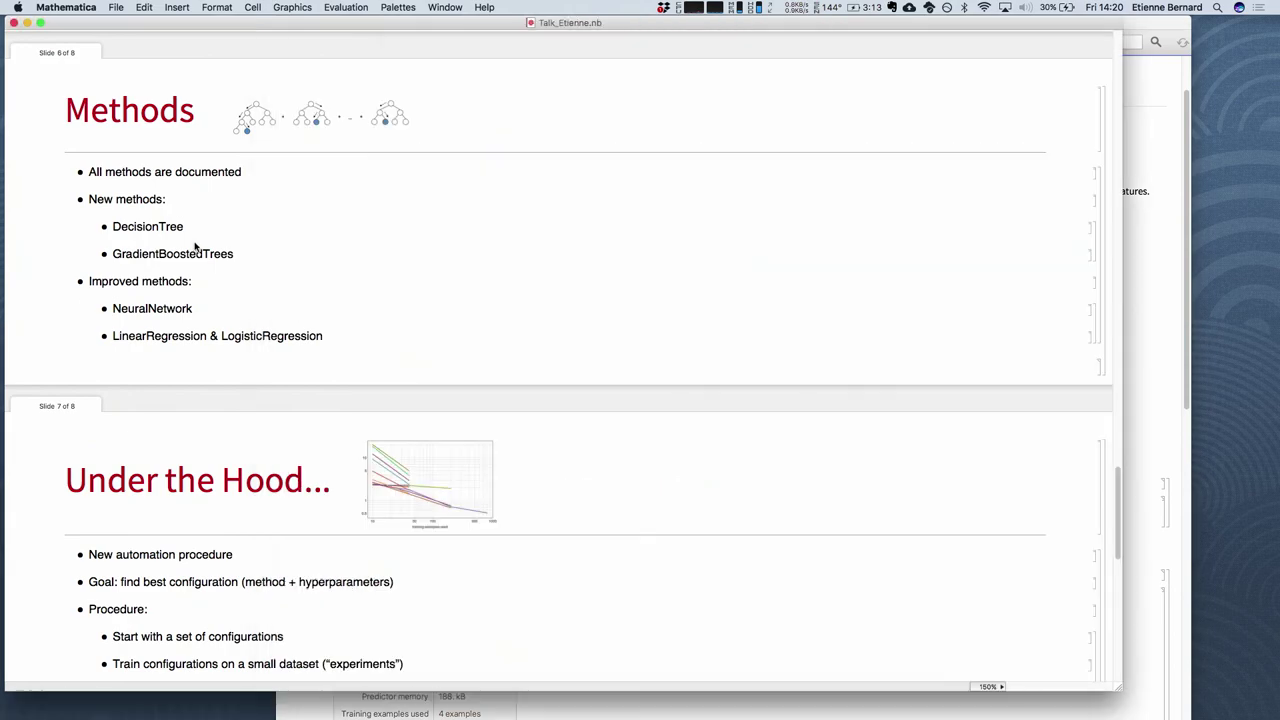
{"action": "left_click", "coordinate": [147, 188]}
{"action": "type", "text": "Classify["}
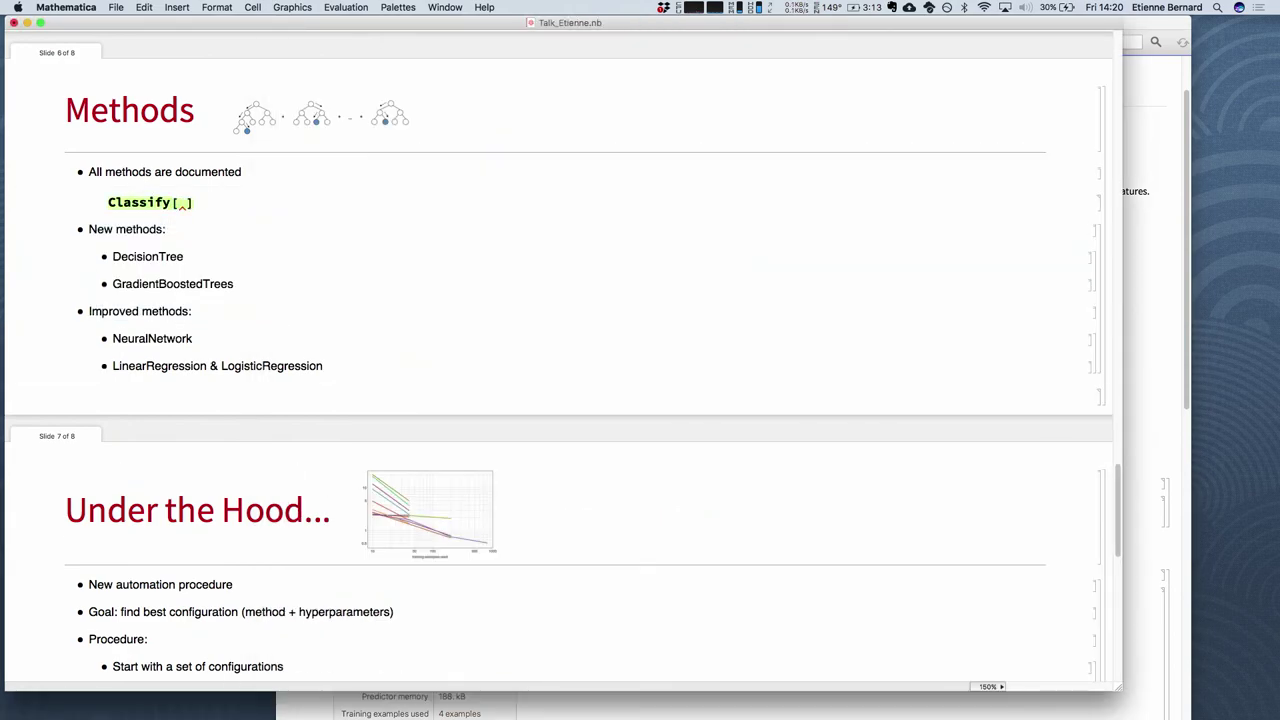
{"action": "type", "text": "...,"}
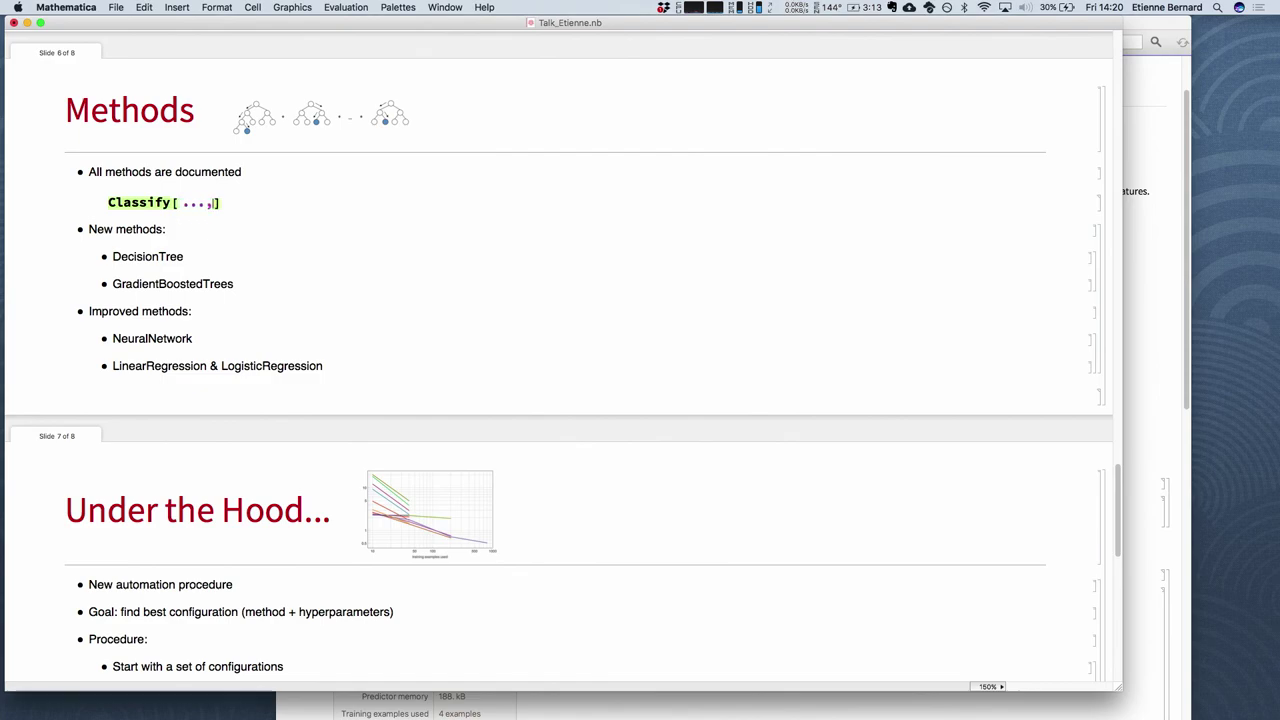
{"action": "type", "text": "Method"}
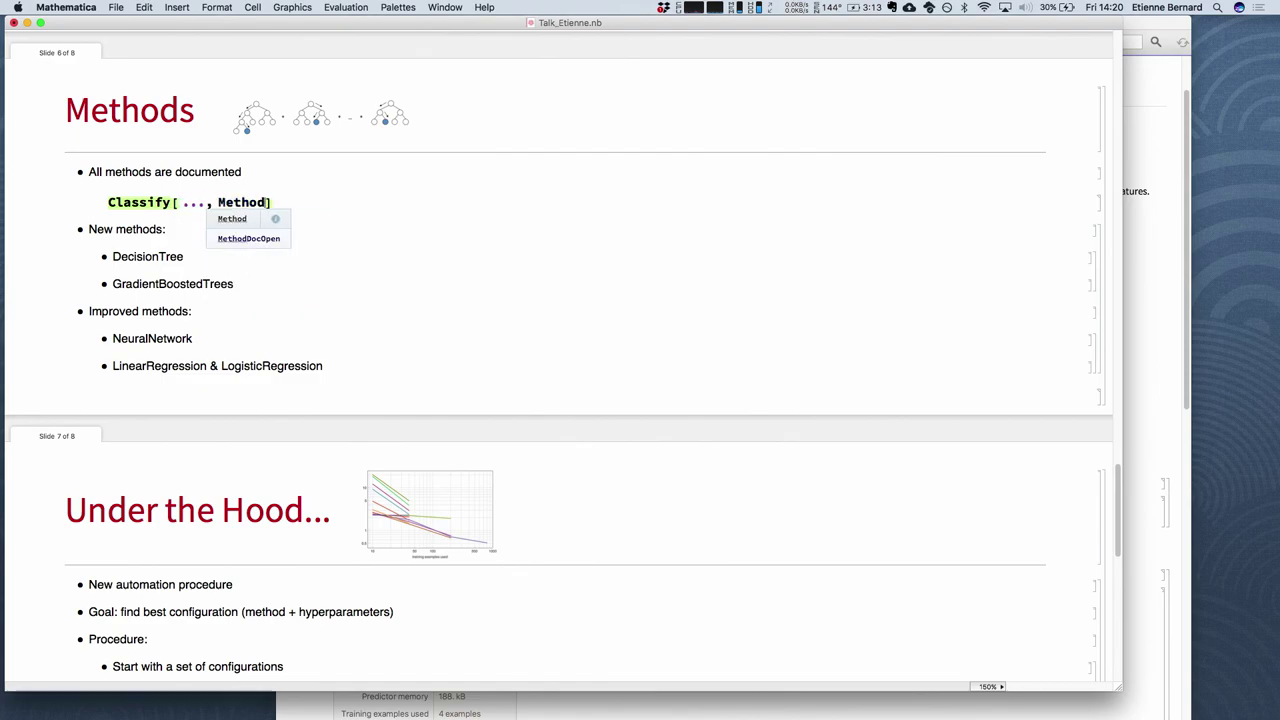
{"action": "type", "text": " ->"}
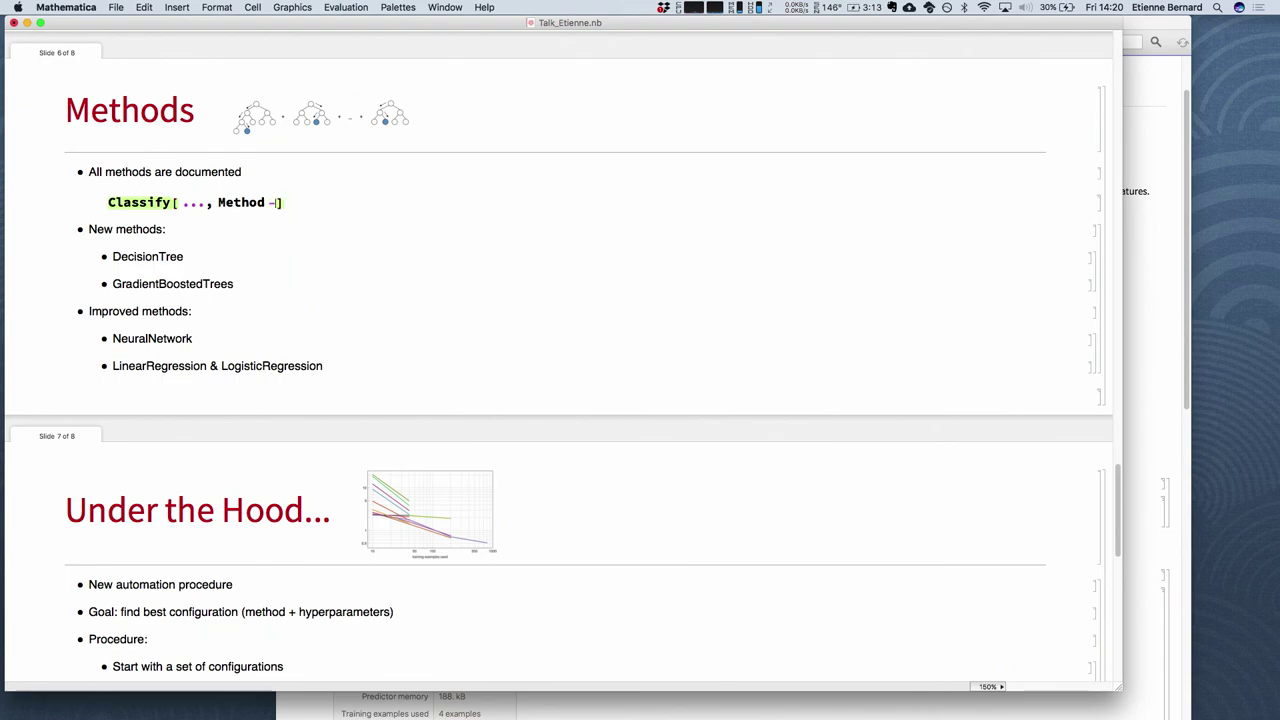
{"action": "type", "text": ">"}
{"action": "key", "text": "Return"}
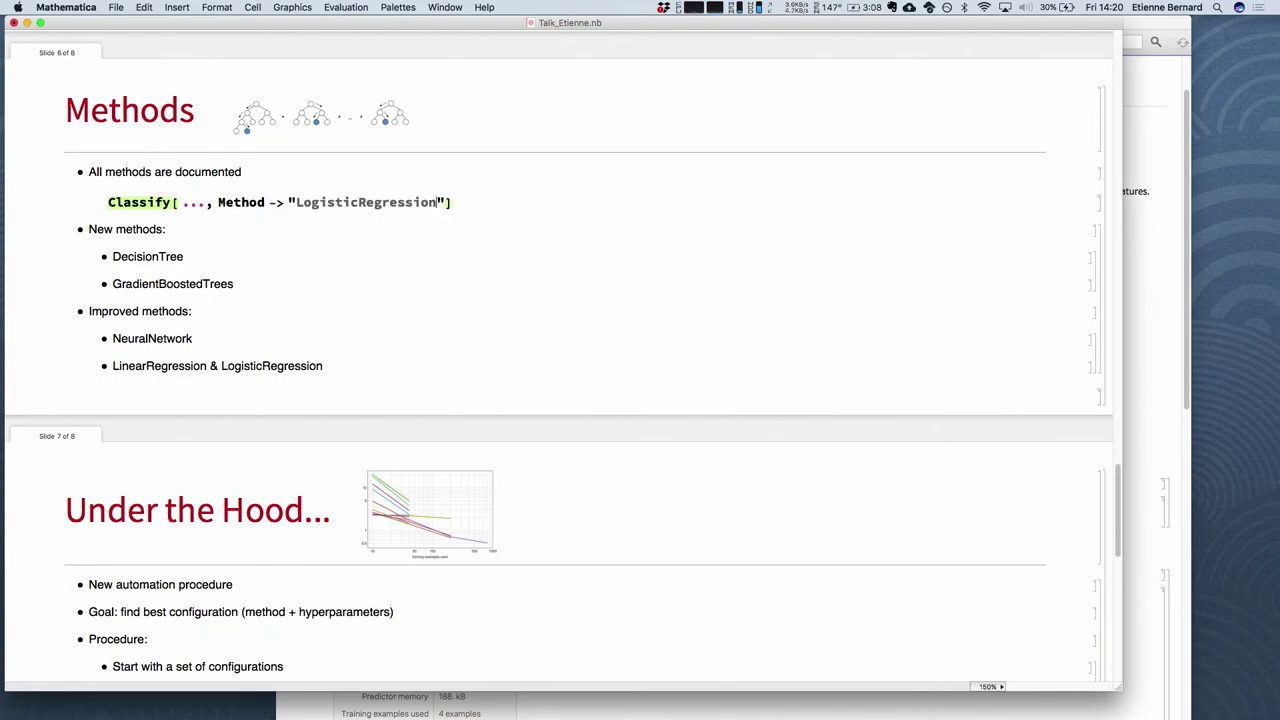
{"action": "type", "text": "{"}
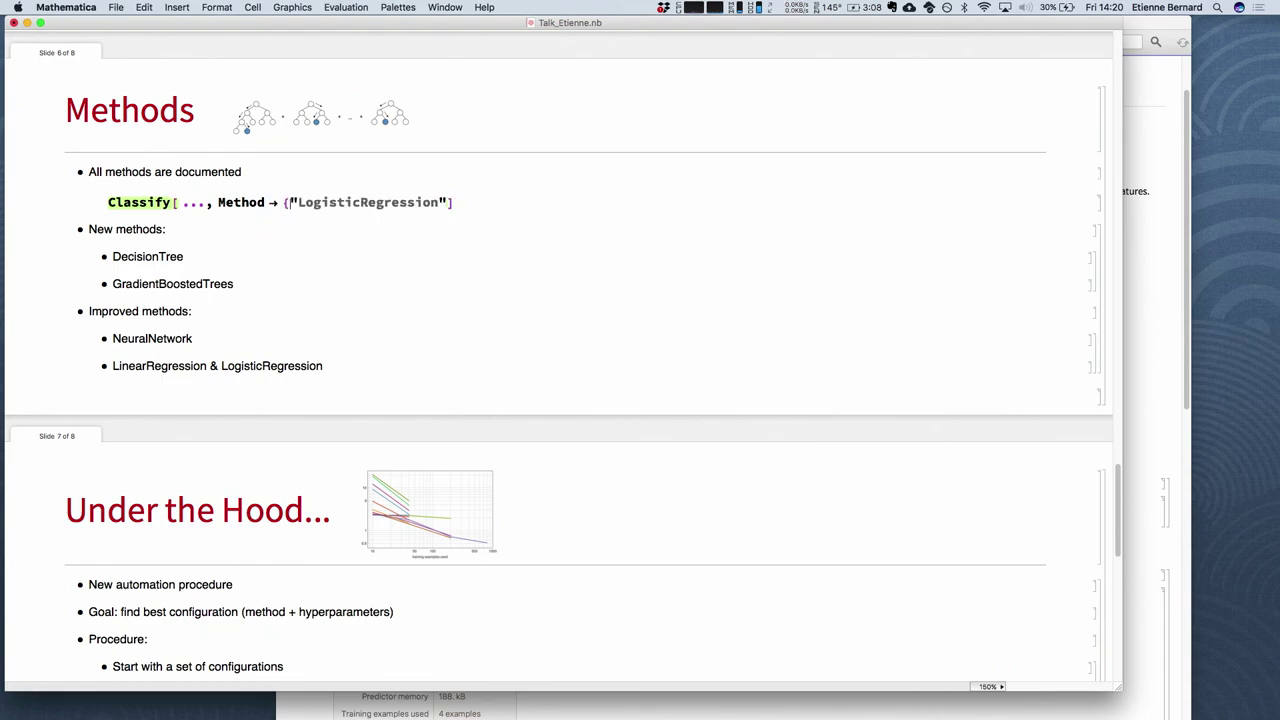
{"action": "key", "text": "Left"}
{"action": "type", "text": ","}
{"action": "type", "text": "\"L2Regularizat"}
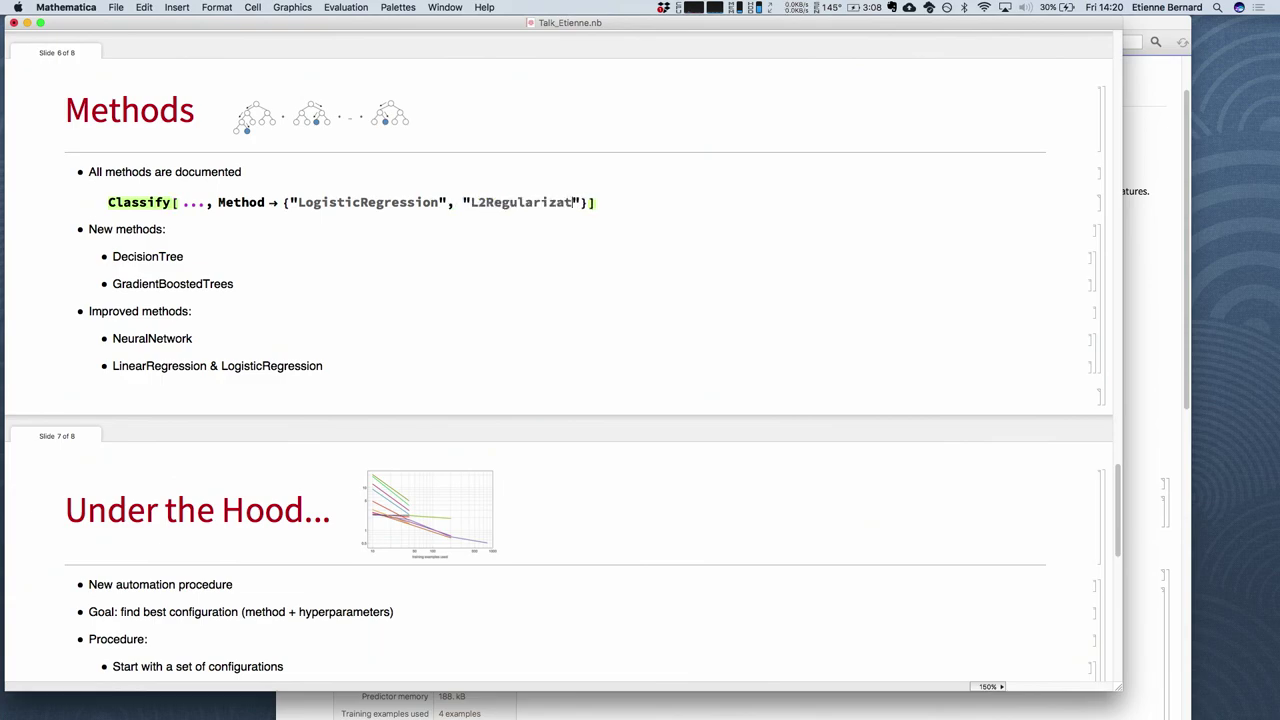
{"action": "type", "text": "ion"}
{"action": "type", "text": "->5"}
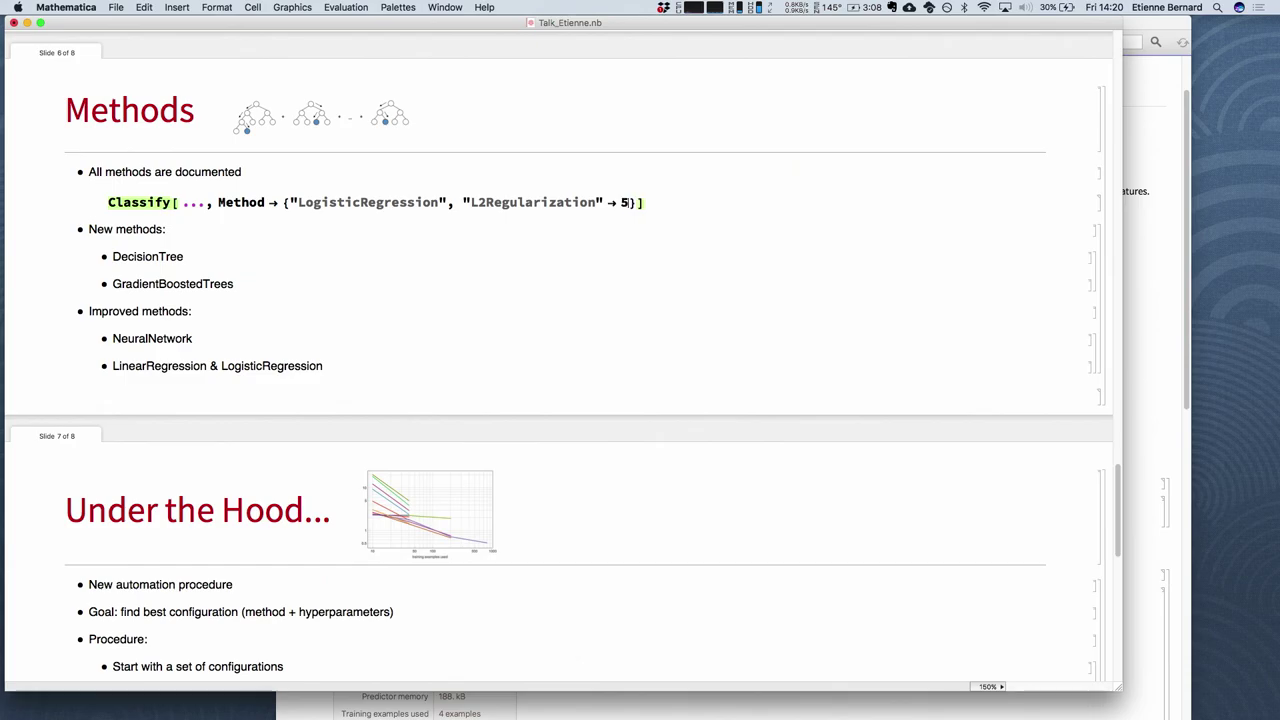
{"action": "key", "text": "ctrl+Up"}
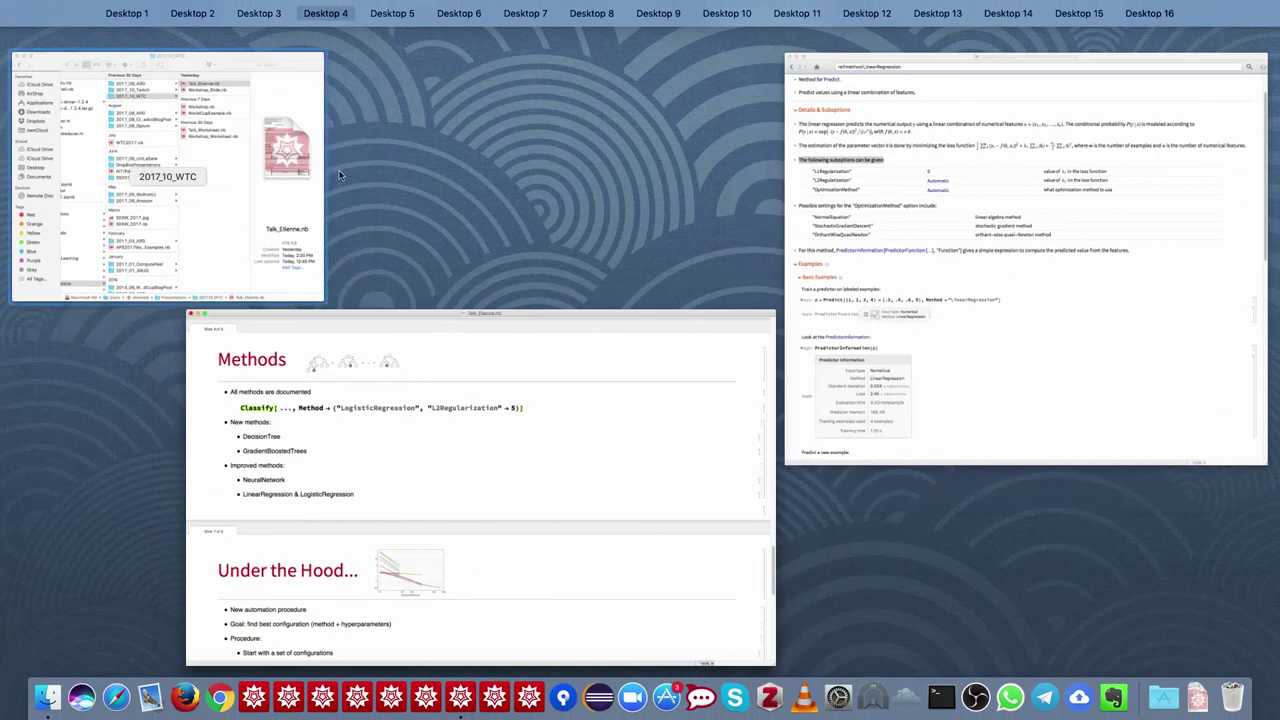
Highlight L1Regularization in the LinearRegression suboptions table and reposition the documentation window.
{"action": "left_click", "coordinate": [818, 131]}
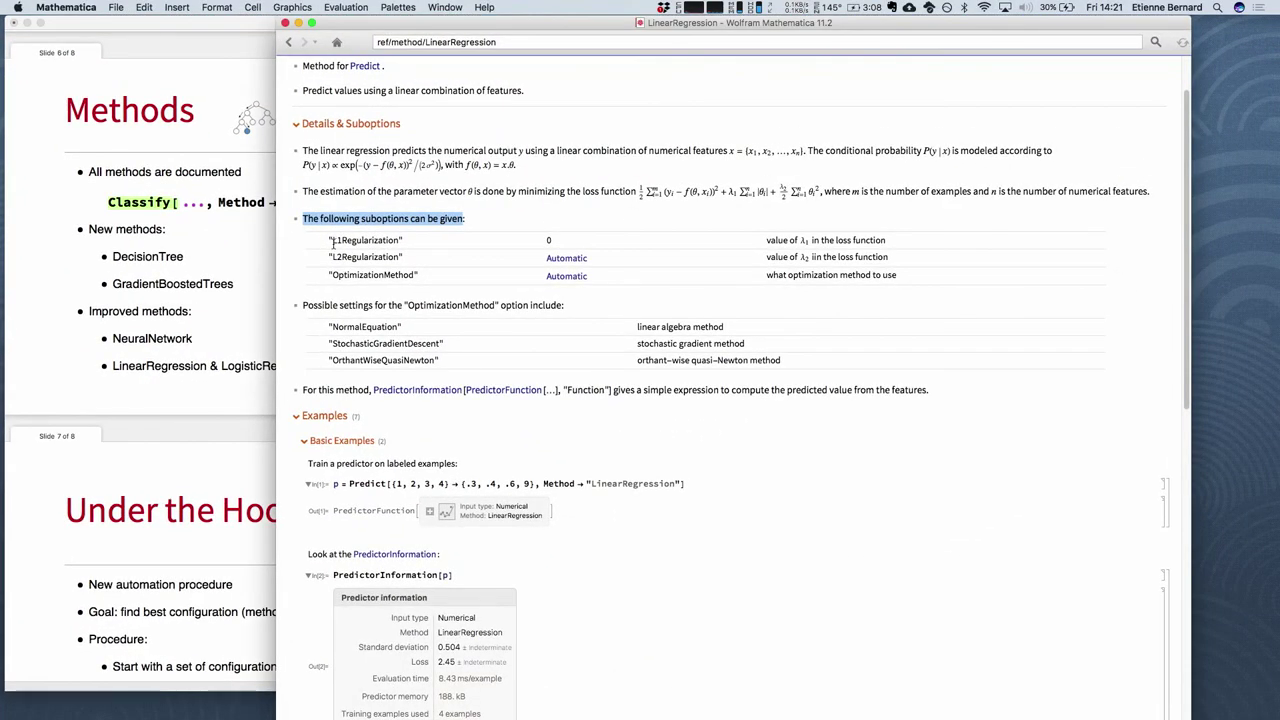
{"action": "left_click_drag", "start_coordinate": [332, 240], "coordinate": [402, 240]}
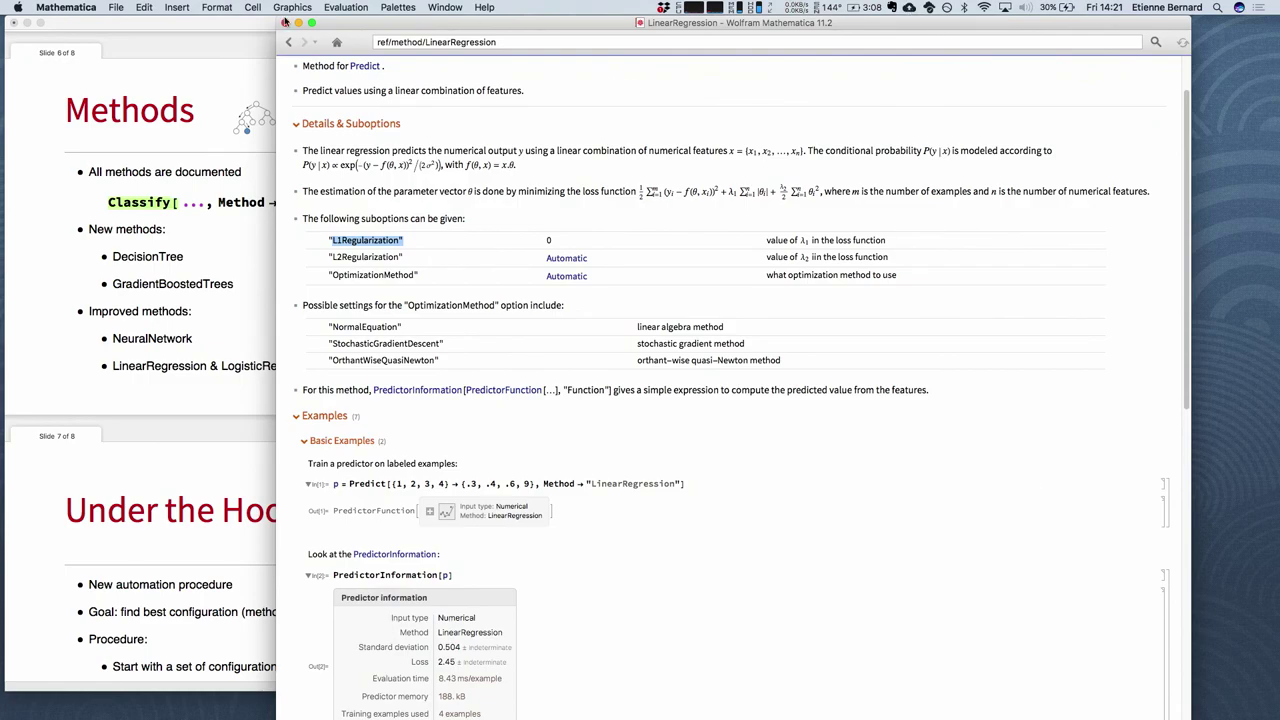
{"action": "left_click_drag", "start_coordinate": [364, 20], "coordinate": [320, 128]}
{"action": "left_click_drag", "start_coordinate": [428, 122], "coordinate": [511, 16]}
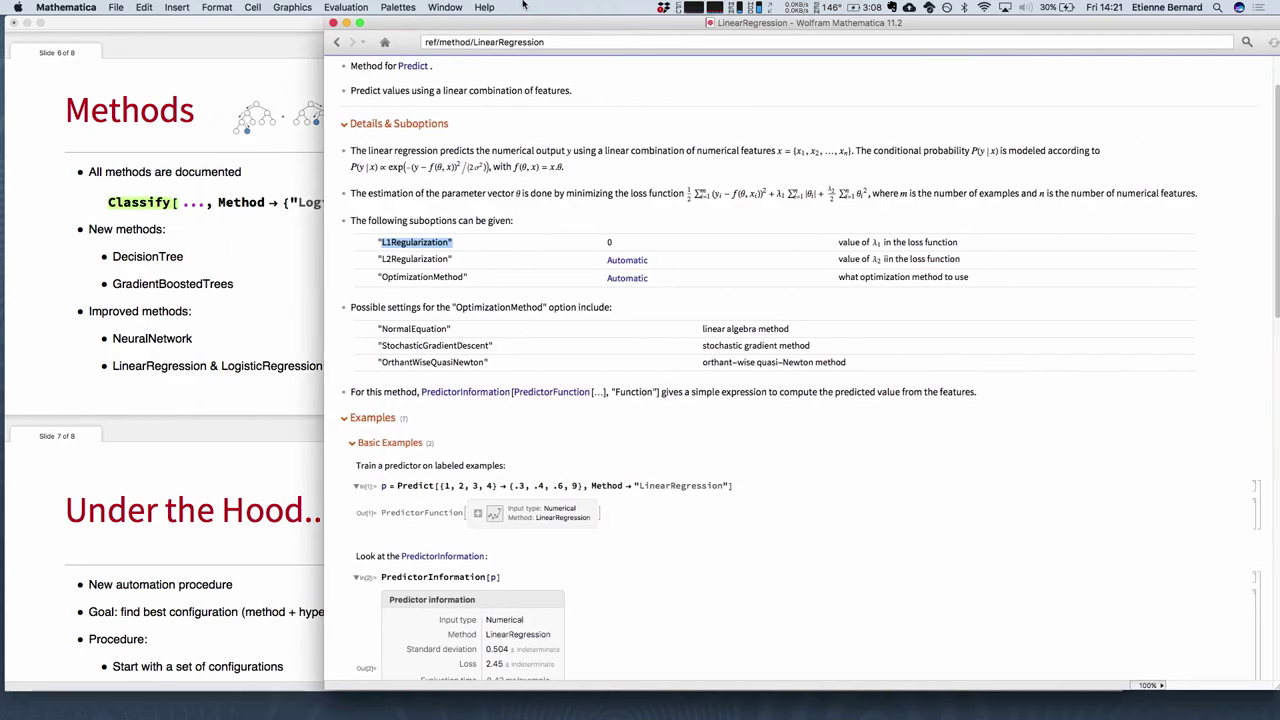
Zoom the documentation to 150%, clear the highlight, and return to the slide notebook.
{"action": "left_click", "coordinate": [1140, 685]}
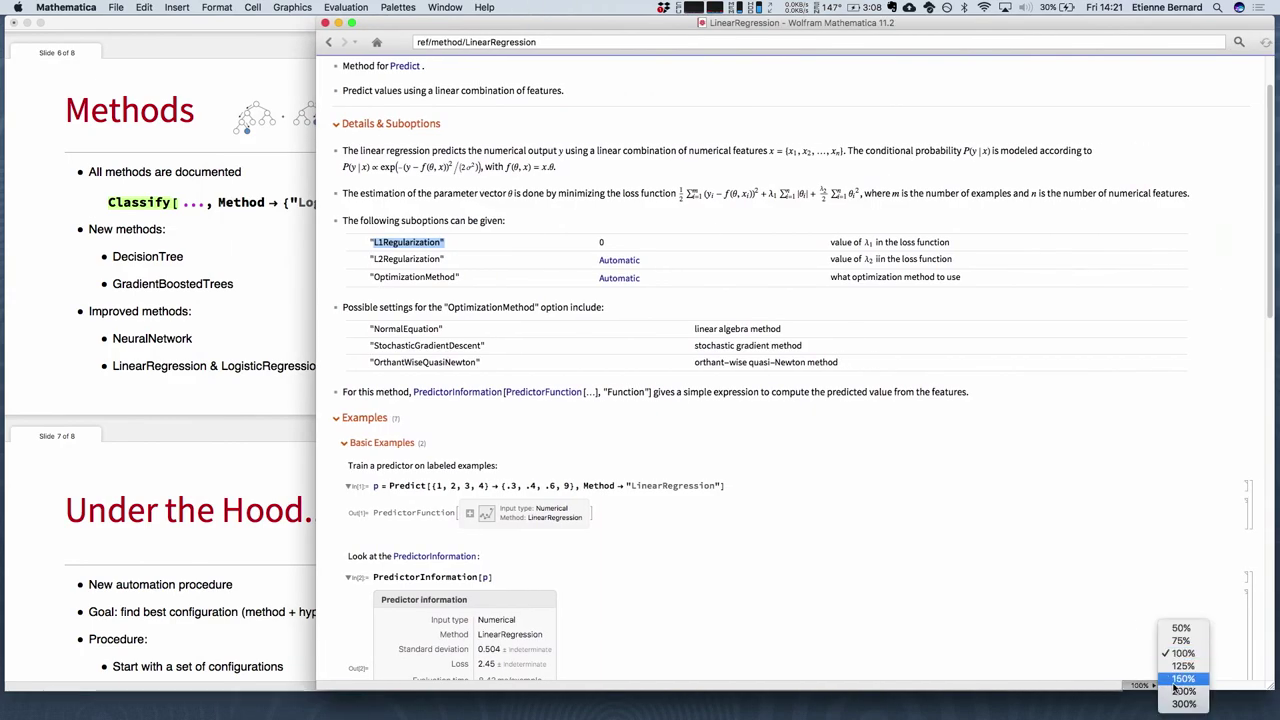
{"action": "left_click", "coordinate": [1175, 700]}
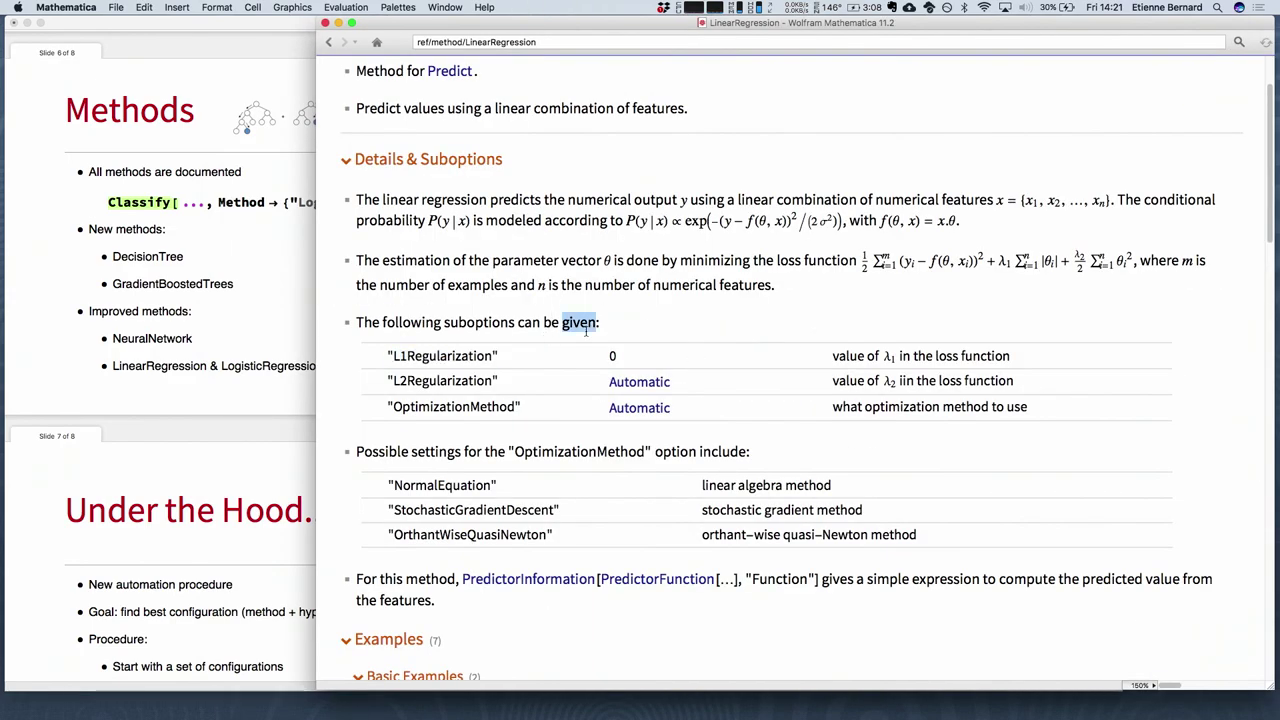
{"action": "left_click", "coordinate": [569, 342]}
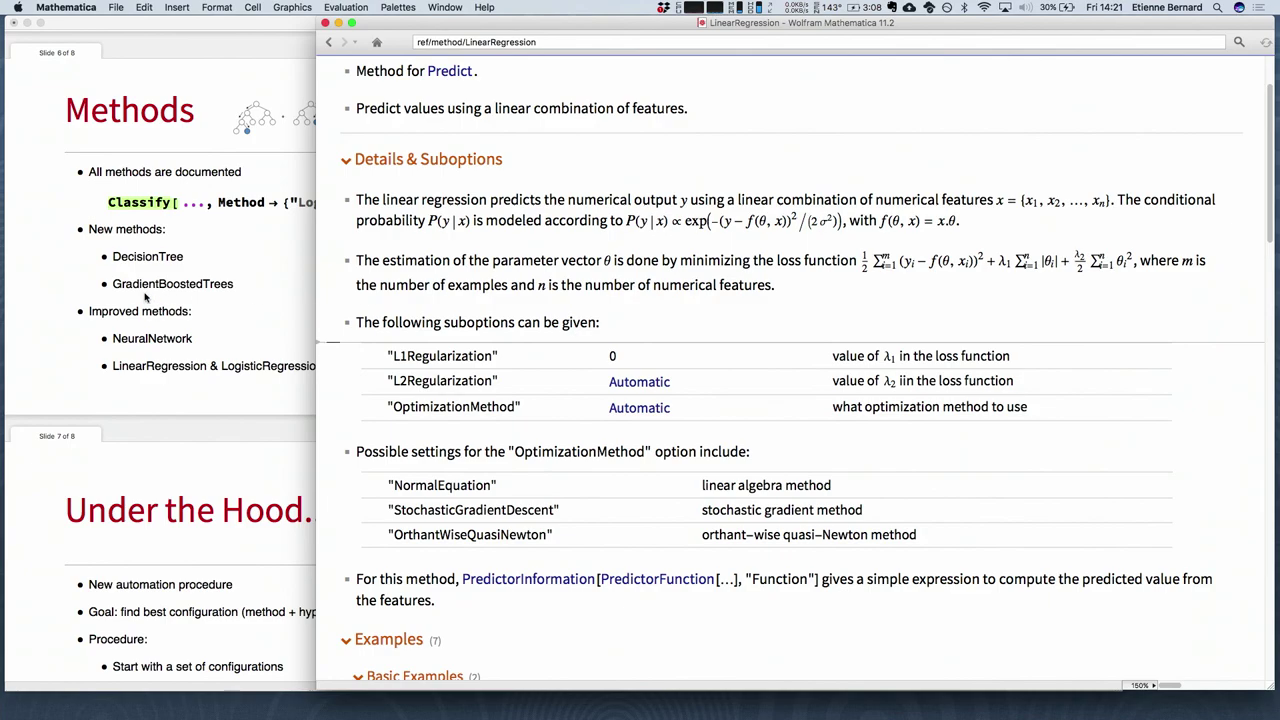
{"action": "left_click", "coordinate": [155, 253]}
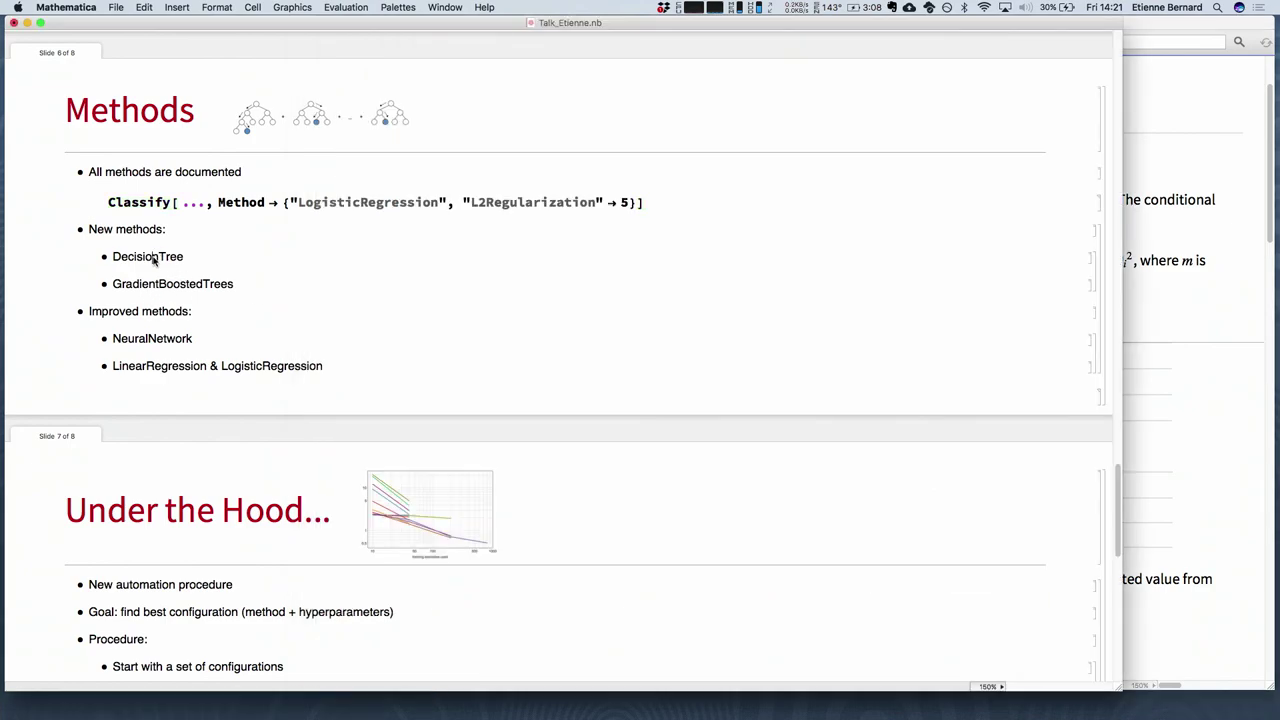
Highlight DecisionTree on the slide and open its page from LinearRegression's Related Methods.
{"action": "double_click", "coordinate": [152, 256]}
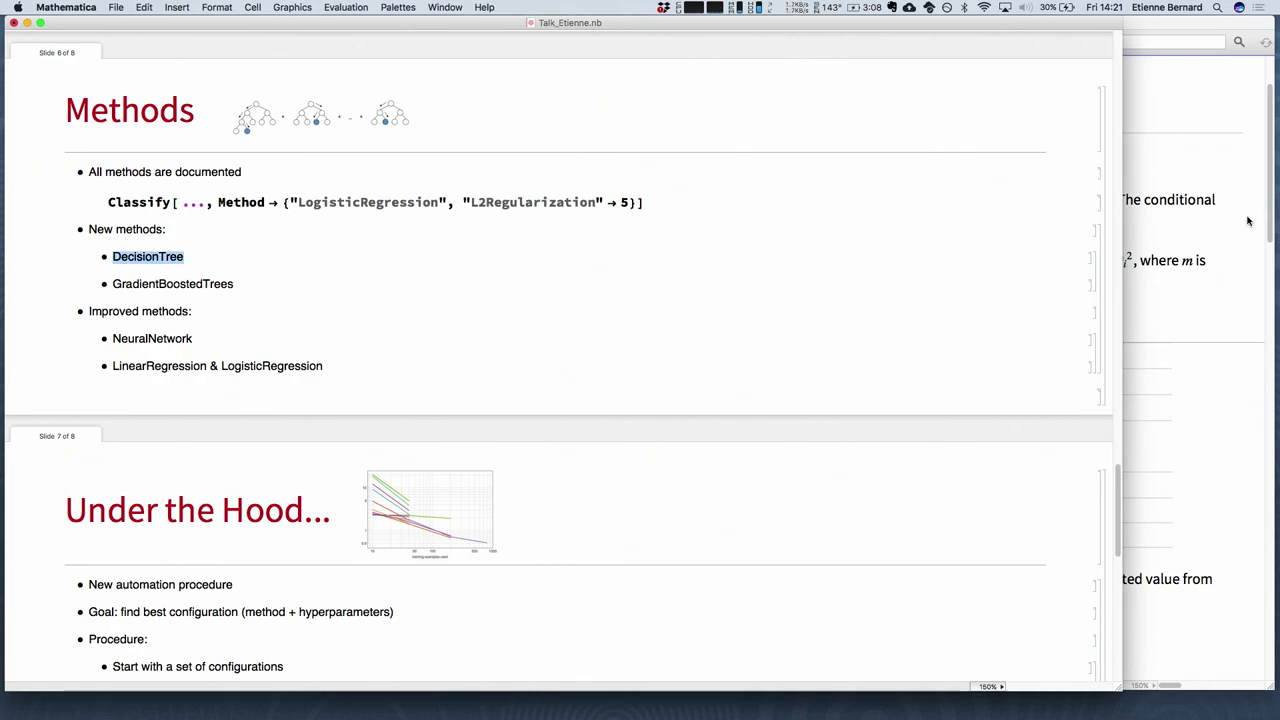
{"action": "left_click", "coordinate": [1250, 222]}
{"action": "scroll", "coordinate": [801, 270], "scroll_direction": "down", "scroll_amount": 20}
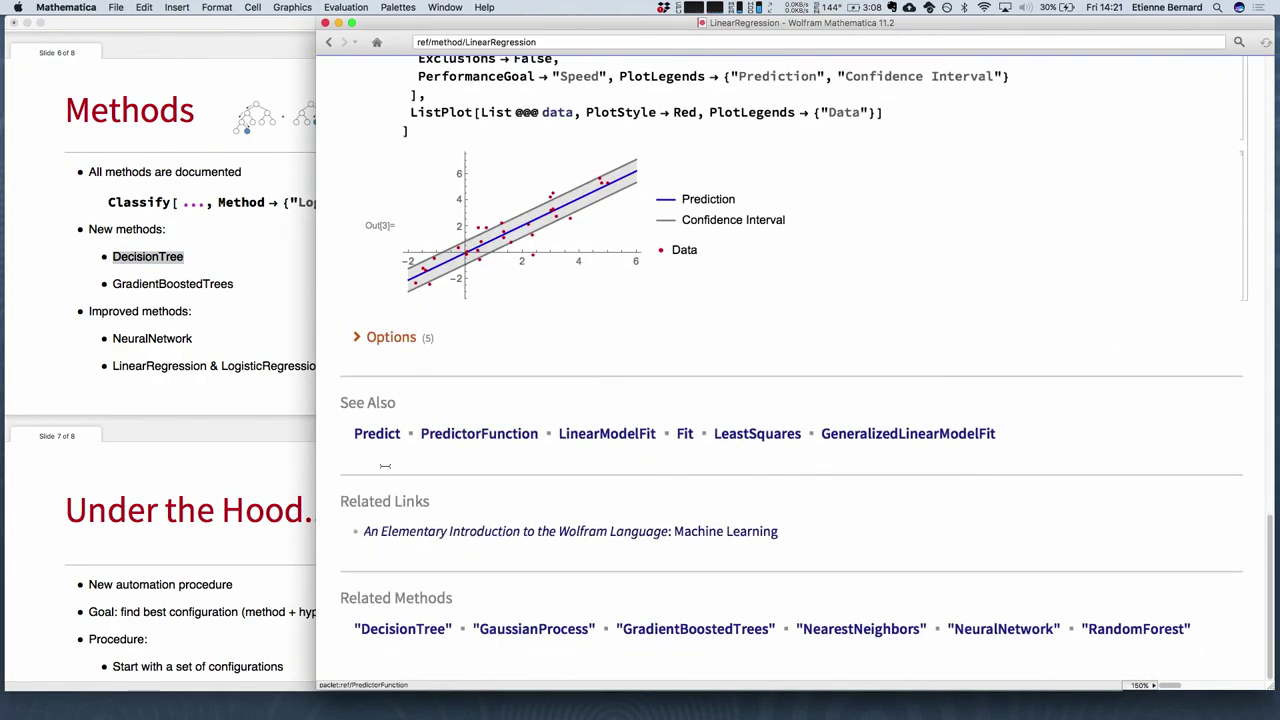
{"action": "left_click", "coordinate": [403, 628]}
Follow the DecisionTree page's Related Methods to the GradientBoostedTrees documentation.
{"action": "scroll", "coordinate": [563, 291], "scroll_direction": "down", "scroll_amount": 3}
{"action": "scroll", "coordinate": [563, 291], "scroll_direction": "up", "scroll_amount": 3}
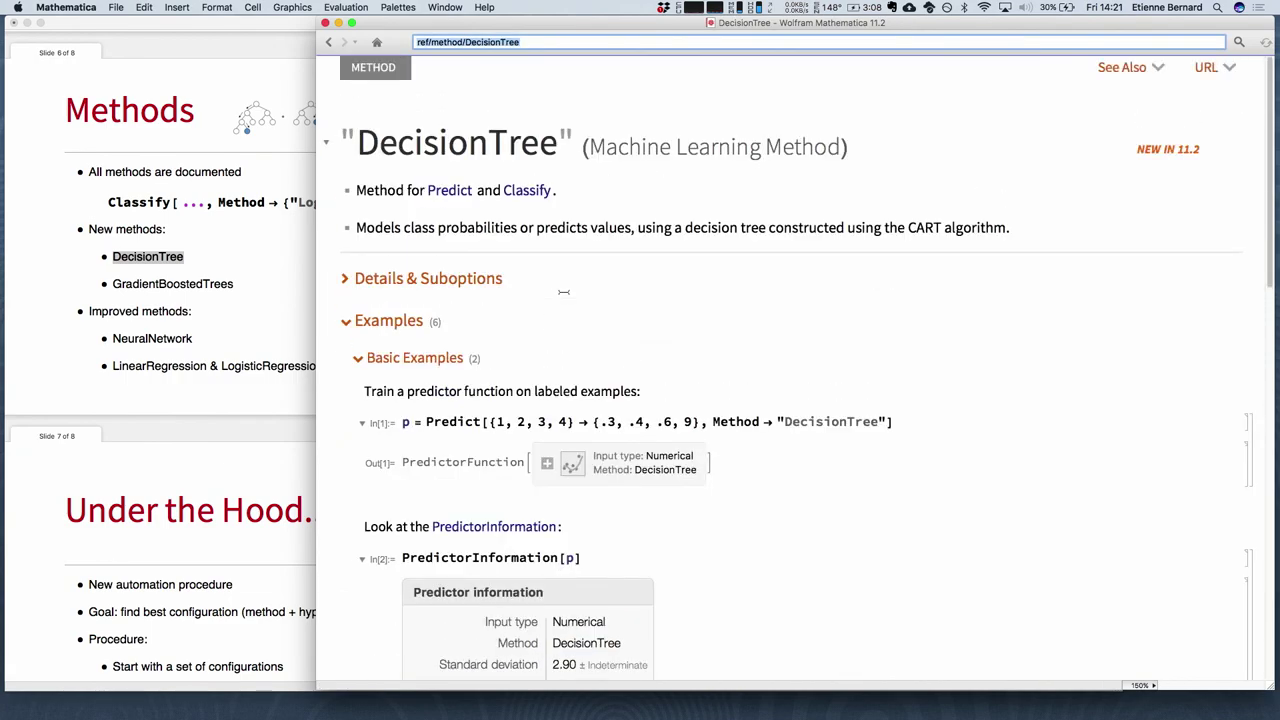
{"action": "scroll", "coordinate": [563, 291], "scroll_direction": "down", "scroll_amount": 8}
{"action": "scroll", "coordinate": [563, 288], "scroll_direction": "down", "scroll_amount": 15}
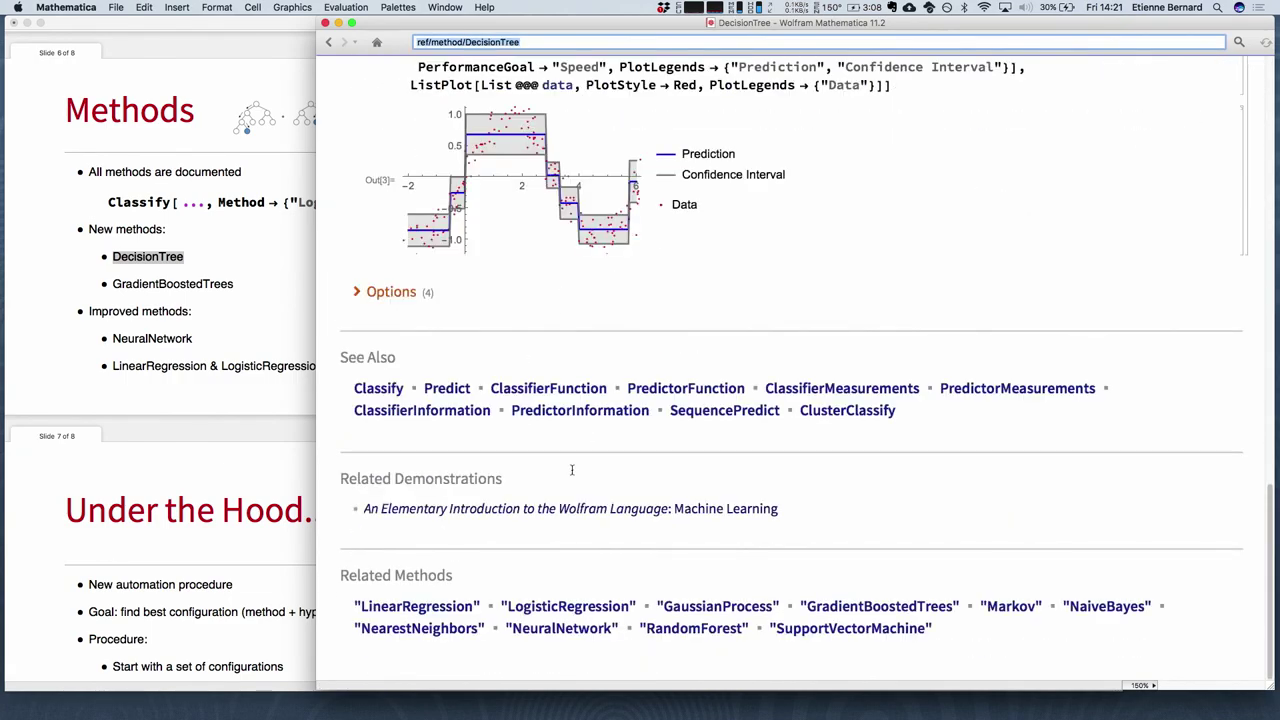
{"action": "left_click", "coordinate": [880, 615]}
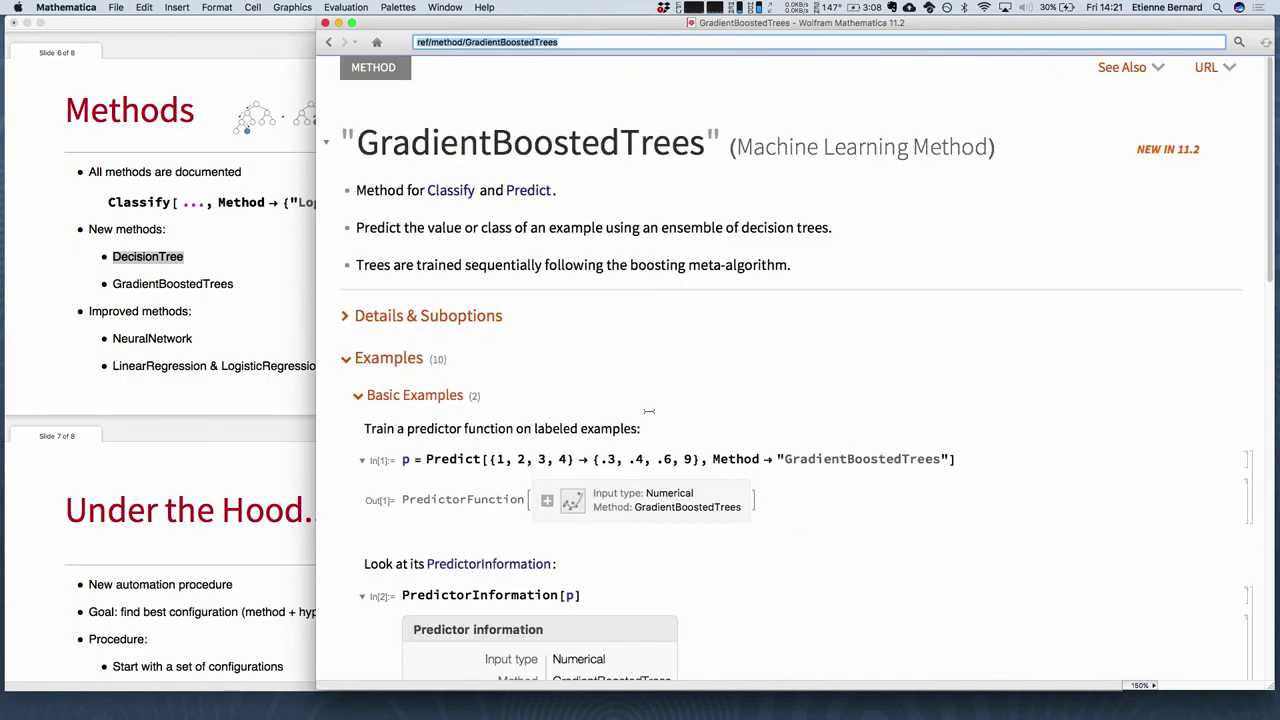
{"action": "scroll", "coordinate": [649, 411], "scroll_direction": "down", "scroll_amount": 3}
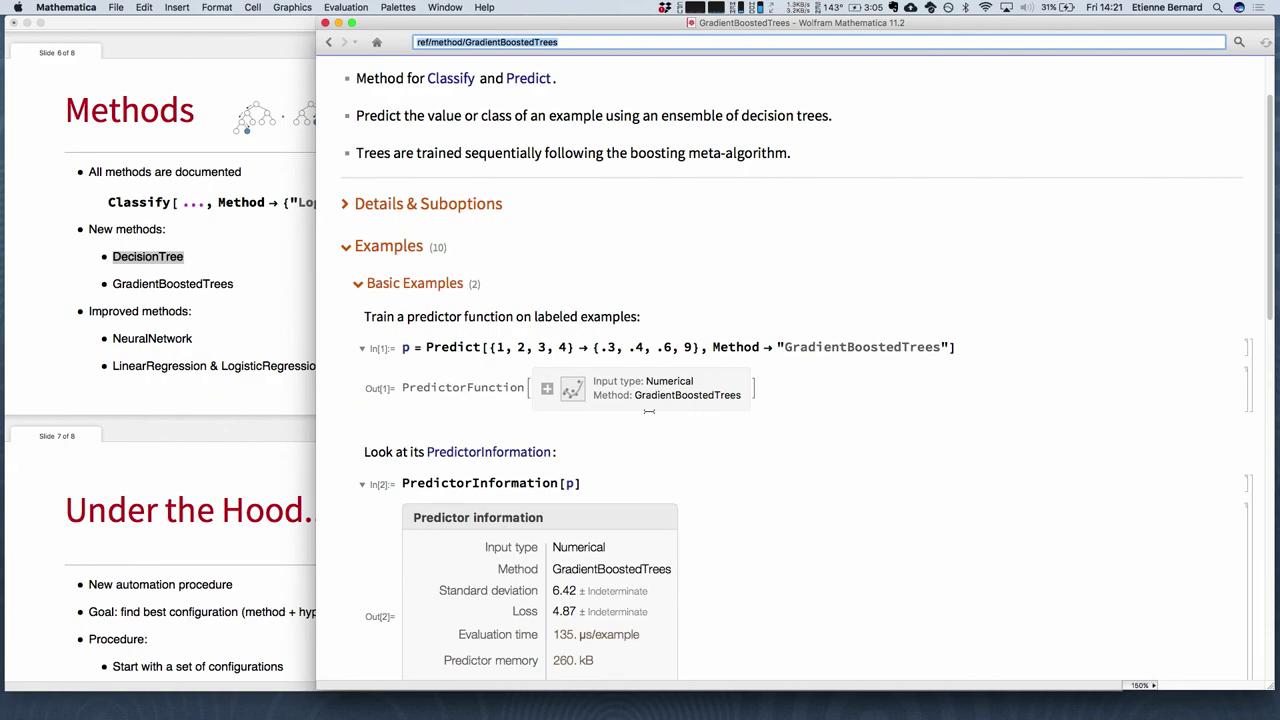
Expand GradientBoostedTrees' Details & Suboptions, highlight L1Regularization and the table, then return to the slides.
{"action": "left_click", "coordinate": [430, 206]}
{"action": "scroll", "coordinate": [518, 251], "scroll_direction": "down", "scroll_amount": 3}
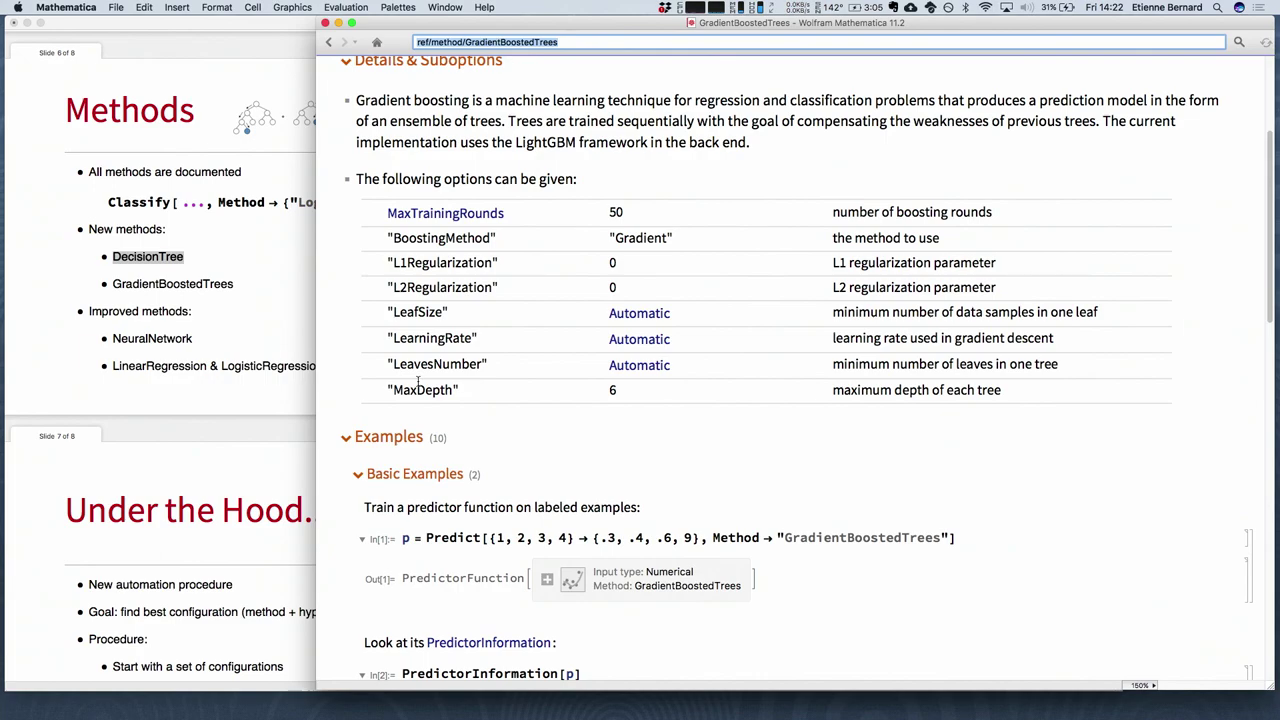
{"action": "double_click", "coordinate": [452, 263]}
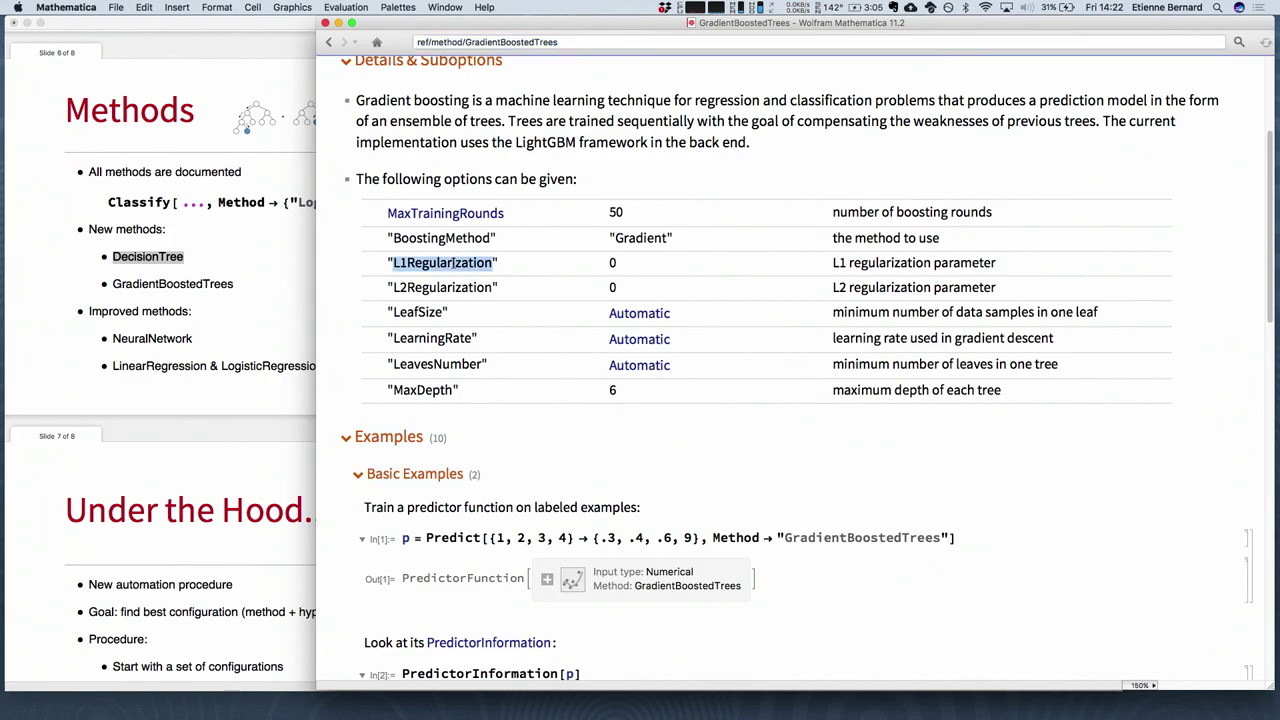
{"action": "left_click", "coordinate": [466, 266]}
{"action": "triple_click", "coordinate": [466, 266]}
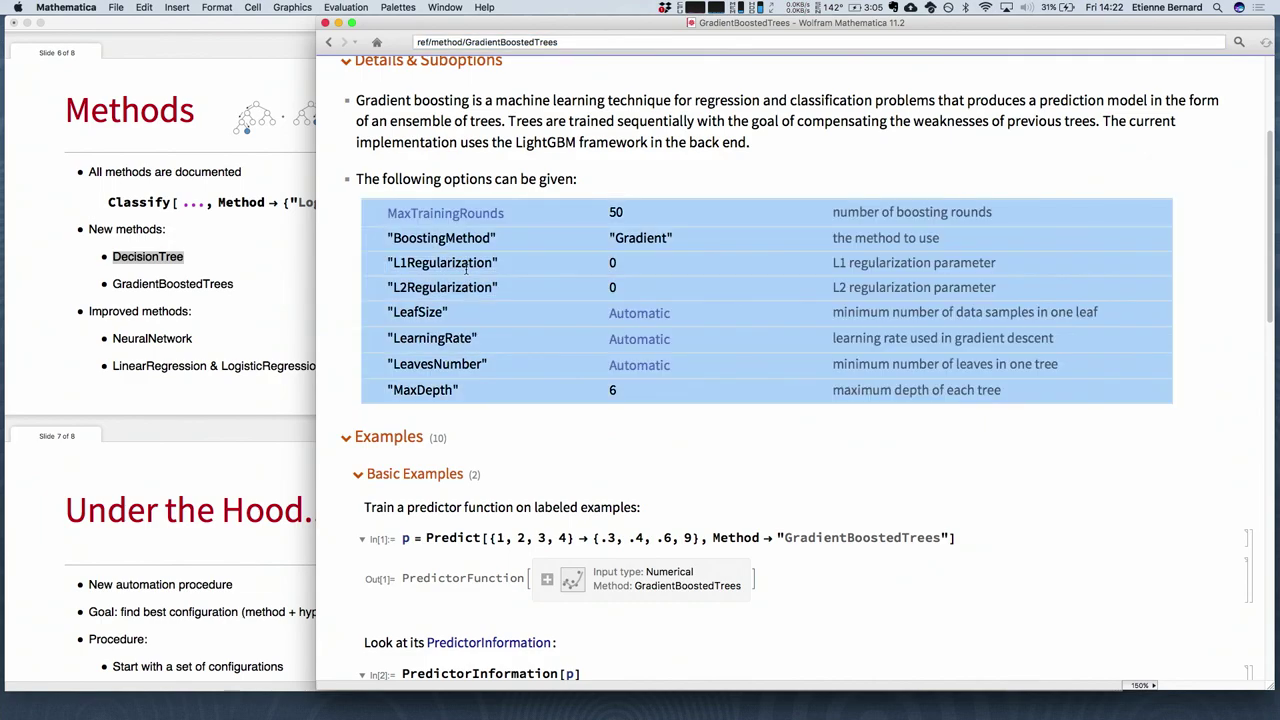
{"action": "left_click", "coordinate": [466, 266]}
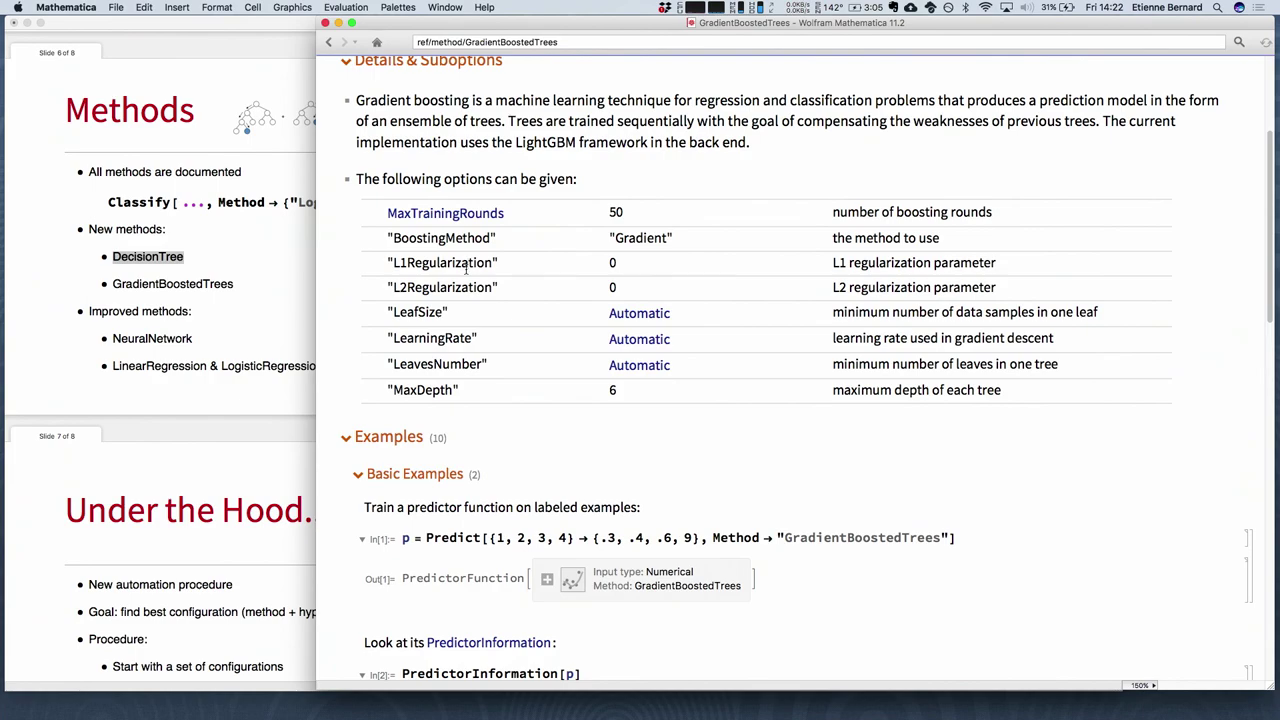
{"action": "left_click", "coordinate": [98, 263]}
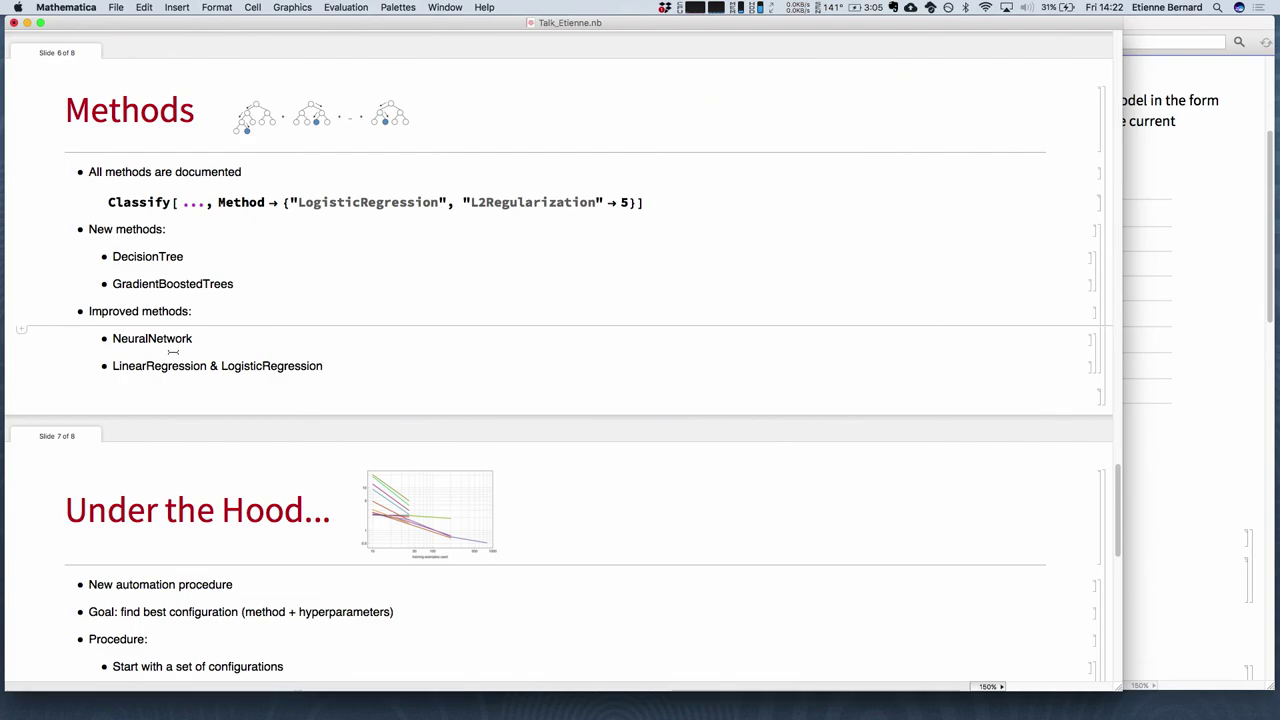
Briefly highlight LinearRegression on the Methods slide.
{"action": "scroll", "coordinate": [172, 350], "scroll_direction": "down", "scroll_amount": 2}
{"action": "double_click", "coordinate": [183, 271]}
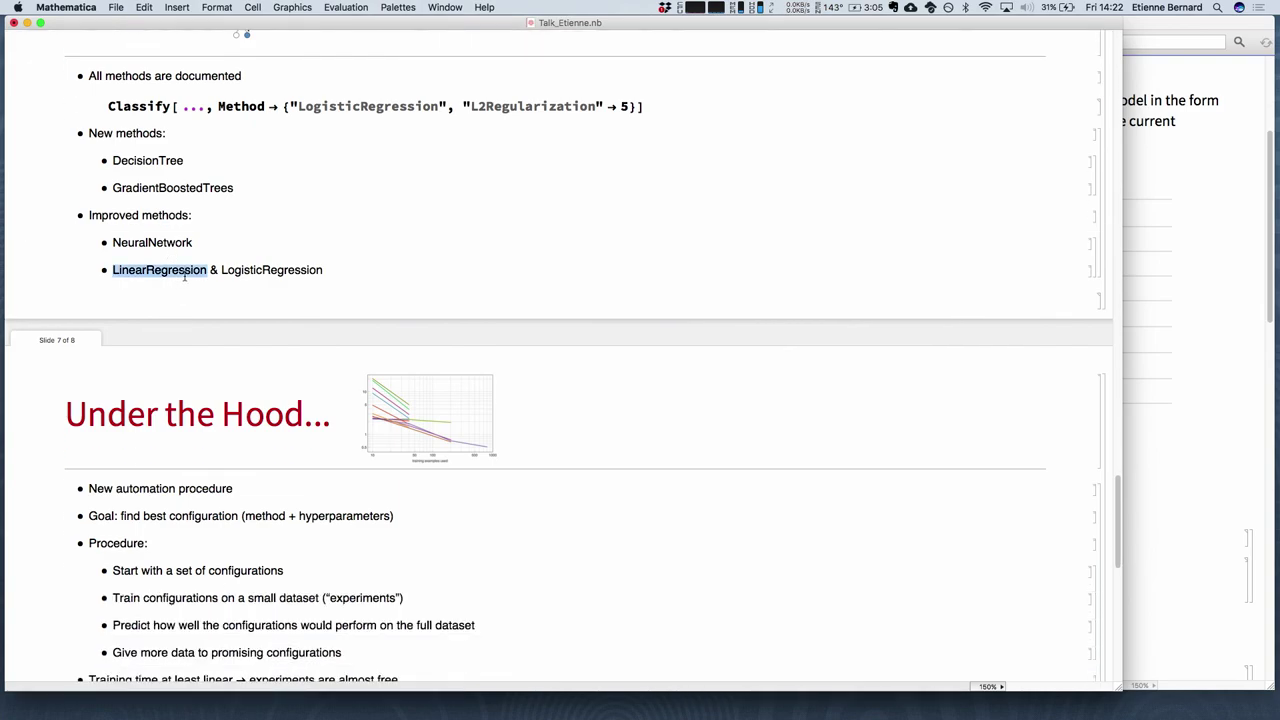
{"action": "left_click", "coordinate": [263, 289]}
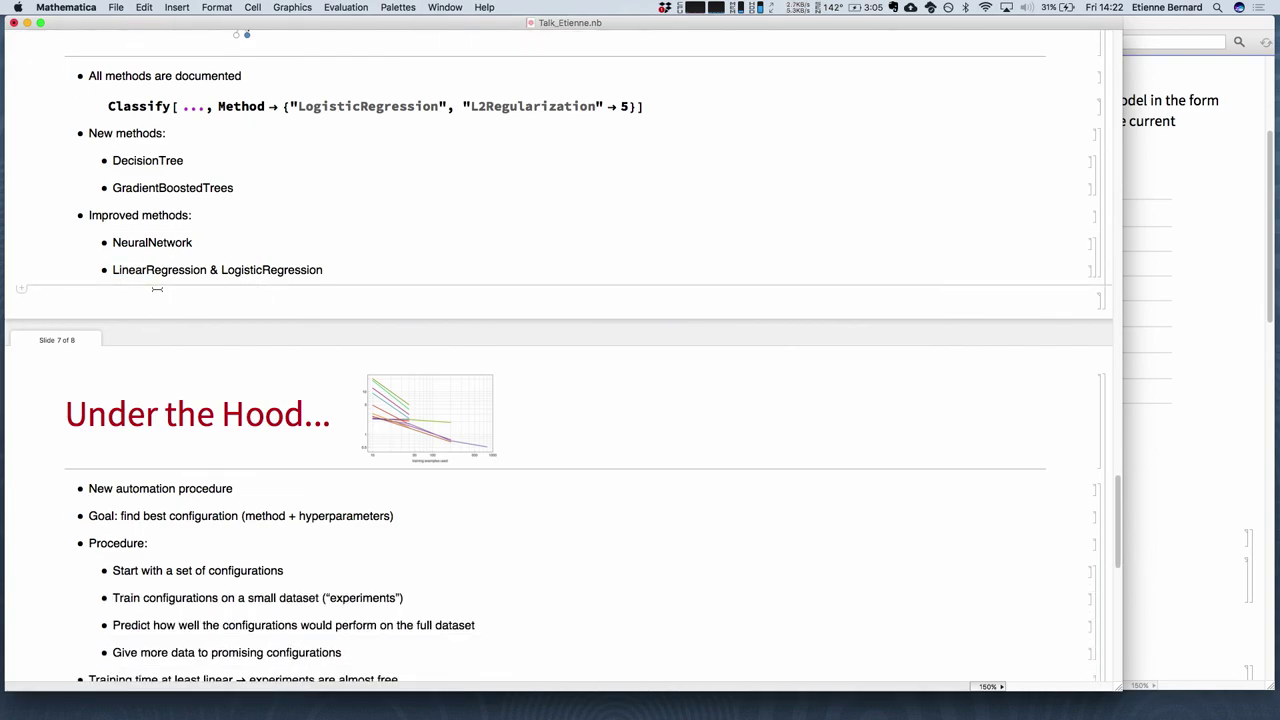
{"action": "scroll", "coordinate": [157, 290], "scroll_direction": "down", "scroll_amount": 2}
{"action": "scroll", "coordinate": [156, 292], "scroll_direction": "up", "scroll_amount": 2}
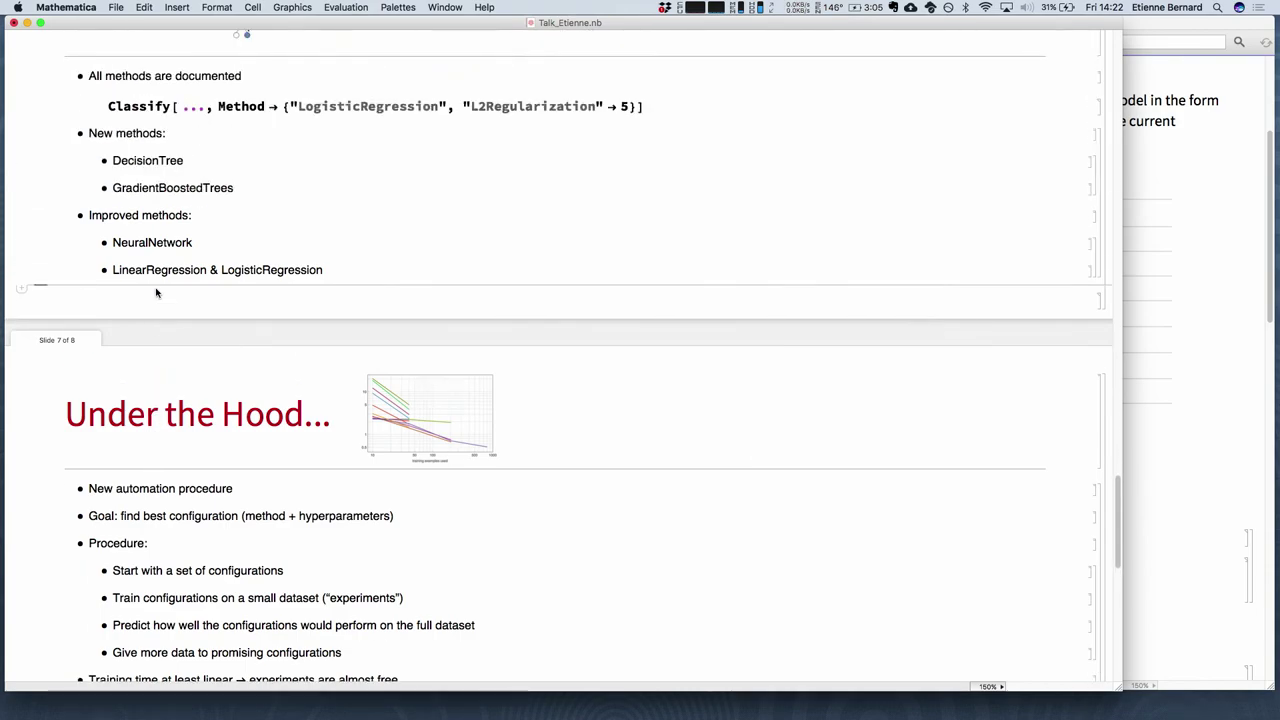
Highlight NeuralNetwork on the Methods slide repeatedly while discussing it.
{"action": "double_click", "coordinate": [149, 242]}
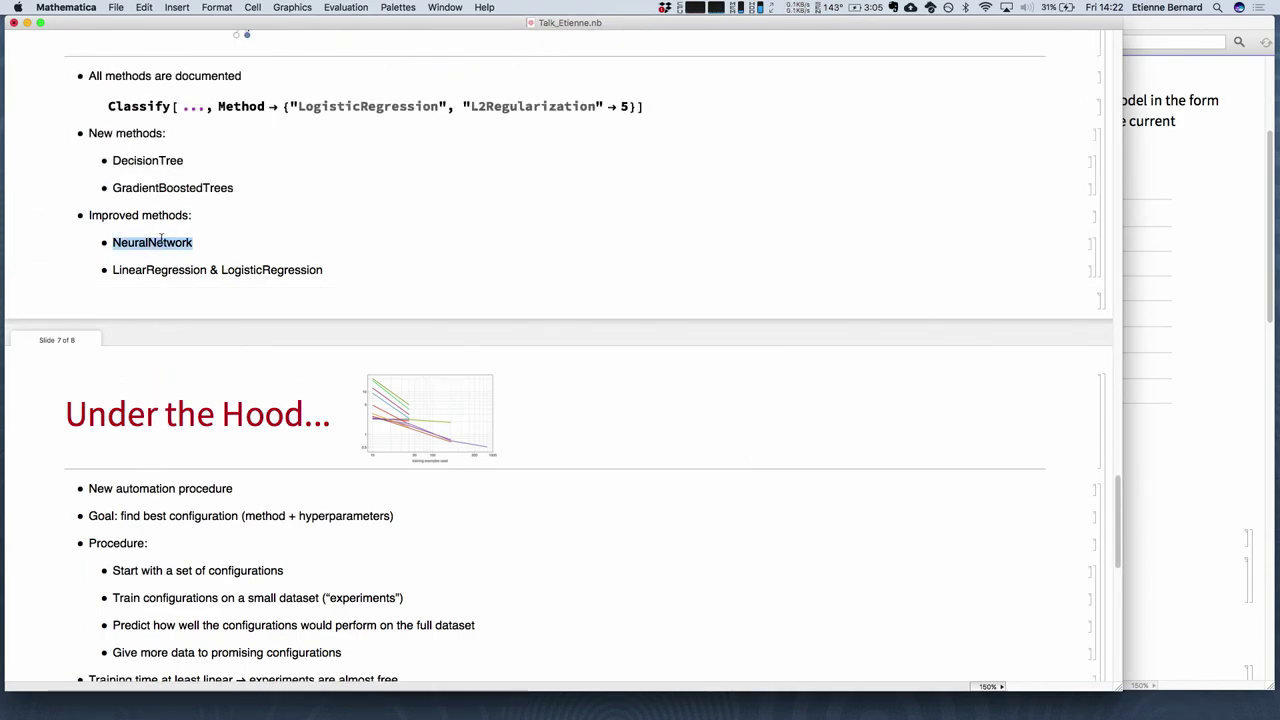
{"action": "left_click", "coordinate": [151, 243]}
{"action": "double_click", "coordinate": [156, 245]}
{"action": "left_click", "coordinate": [160, 256]}
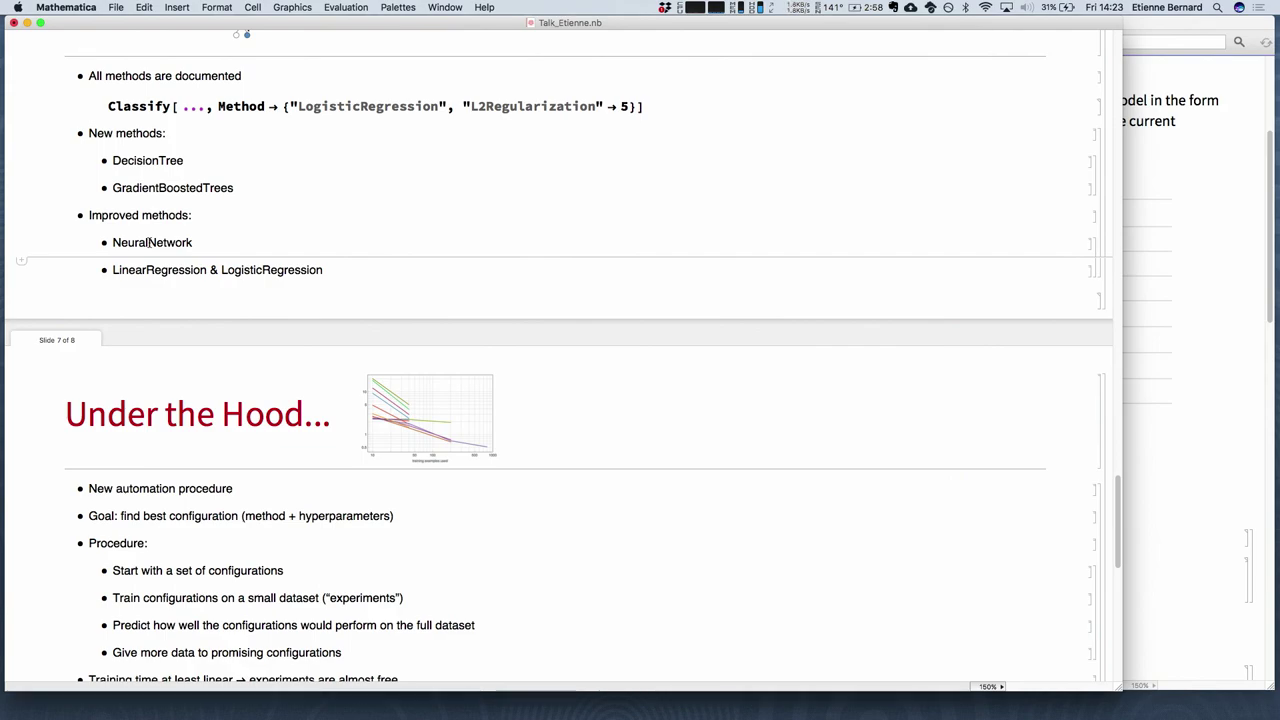
{"action": "double_click", "coordinate": [148, 242]}
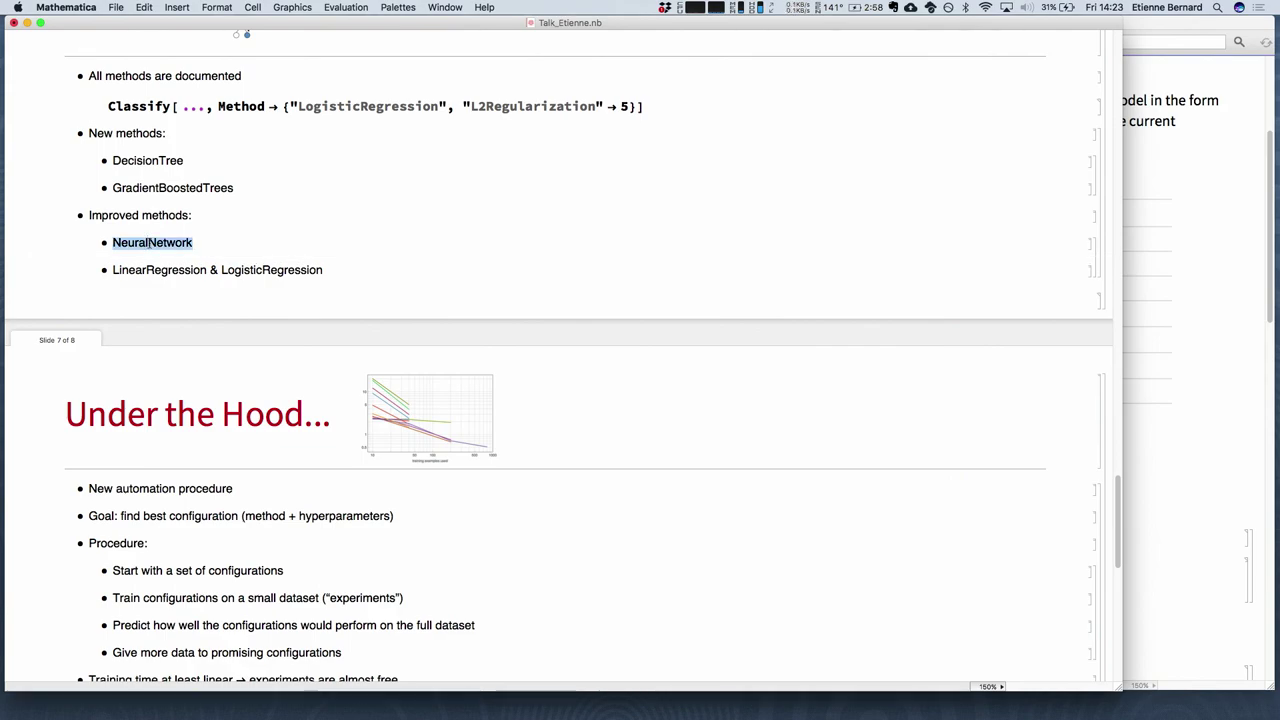
{"action": "left_click", "coordinate": [151, 257]}
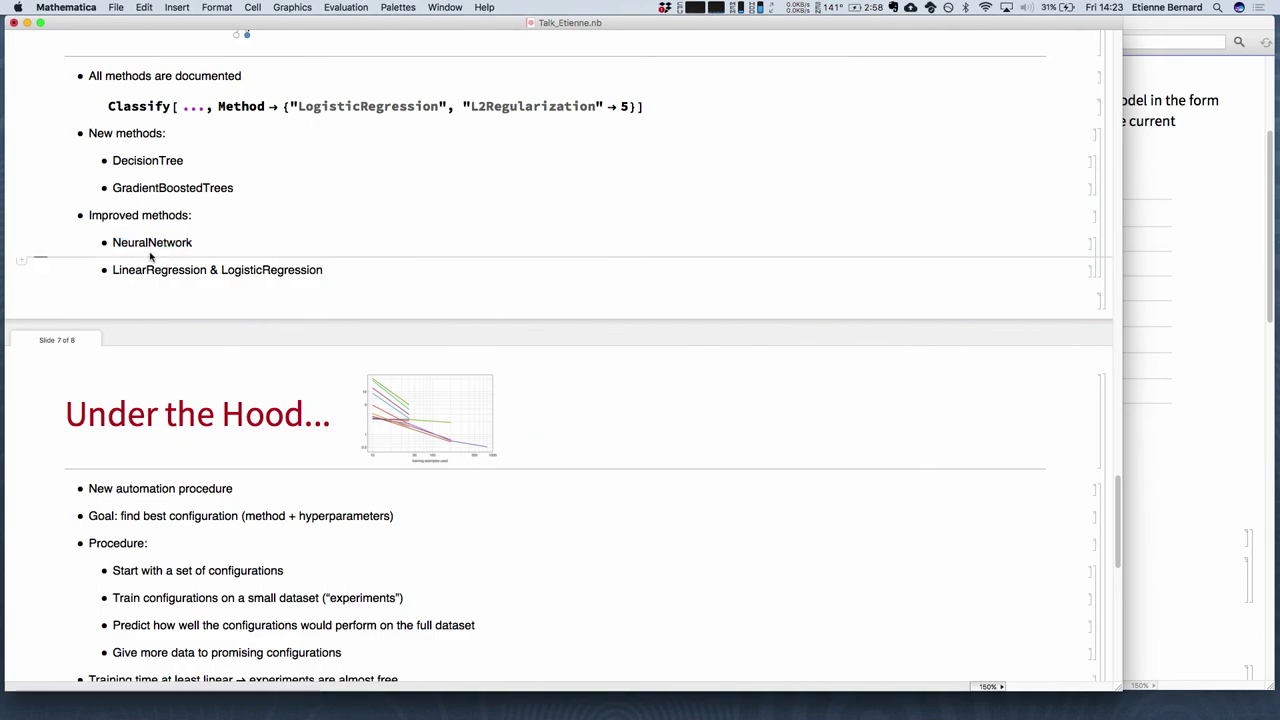
Emphasize NeuralNetwork twice more, then scroll down to the Under the Hood slide.
{"action": "scroll", "coordinate": [151, 257], "scroll_direction": "down", "scroll_amount": 5}
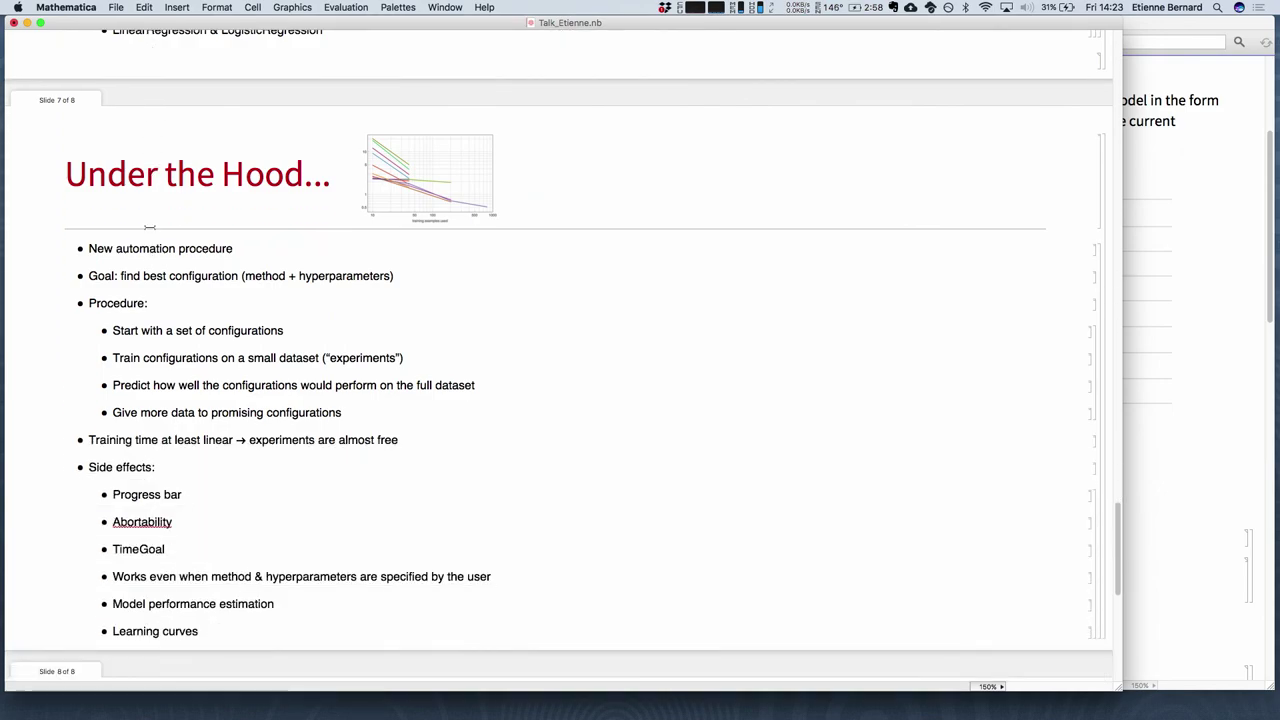
{"action": "scroll", "coordinate": [142, 244], "scroll_direction": "up", "scroll_amount": 5}
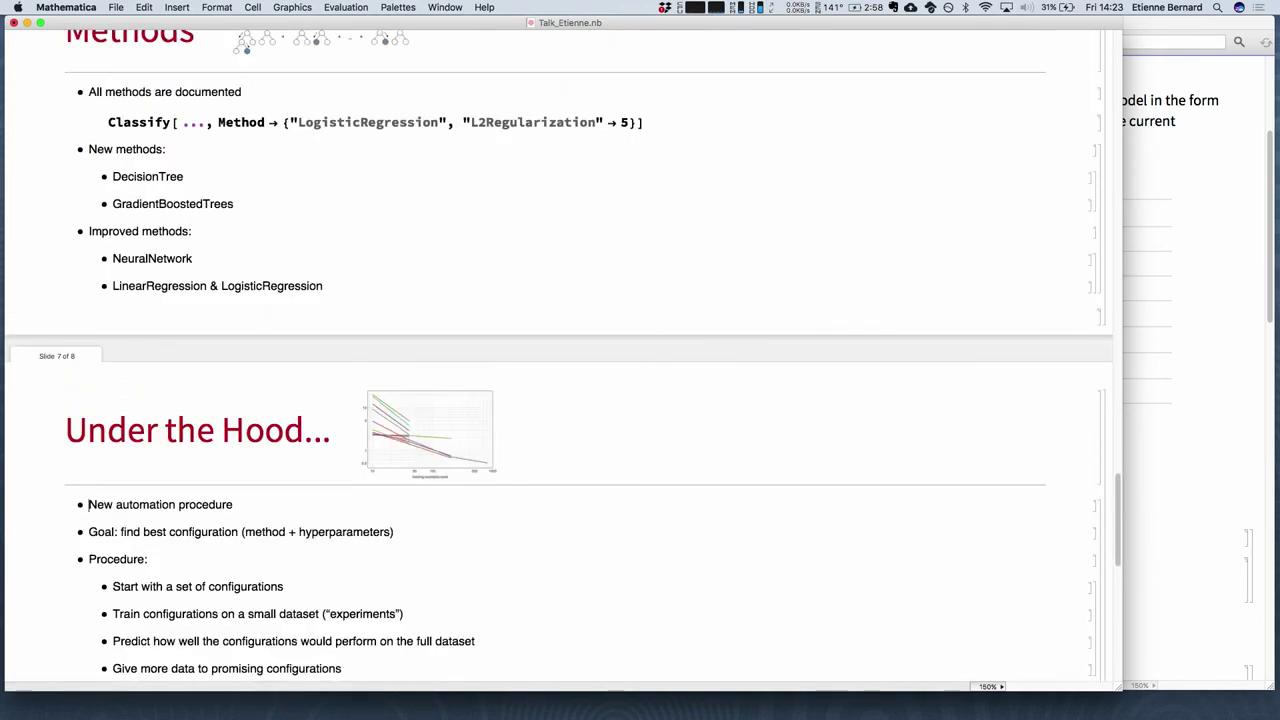
{"action": "double_click", "coordinate": [134, 276]}
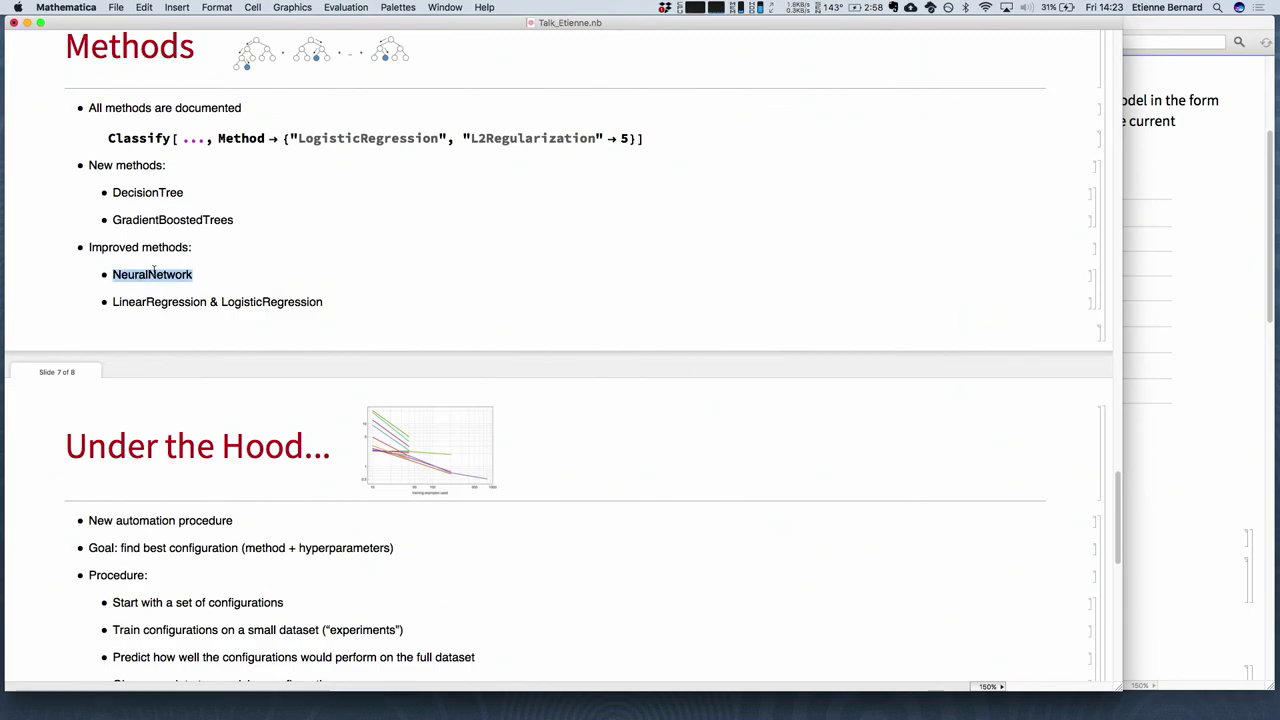
{"action": "left_click", "coordinate": [167, 276]}
{"action": "scroll", "coordinate": [167, 275], "scroll_direction": "down", "scroll_amount": 5}
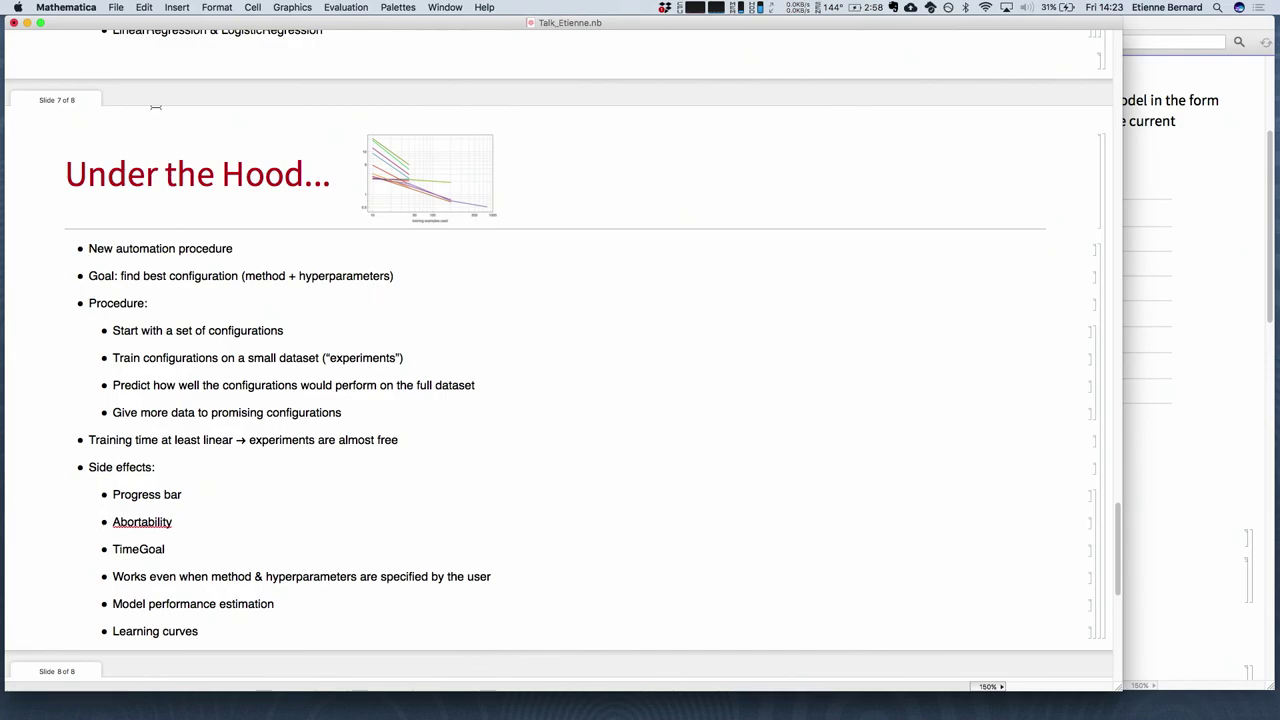
{"action": "scroll", "coordinate": [167, 276], "scroll_direction": "up", "scroll_amount": 4}
{"action": "double_click", "coordinate": [130, 211]}
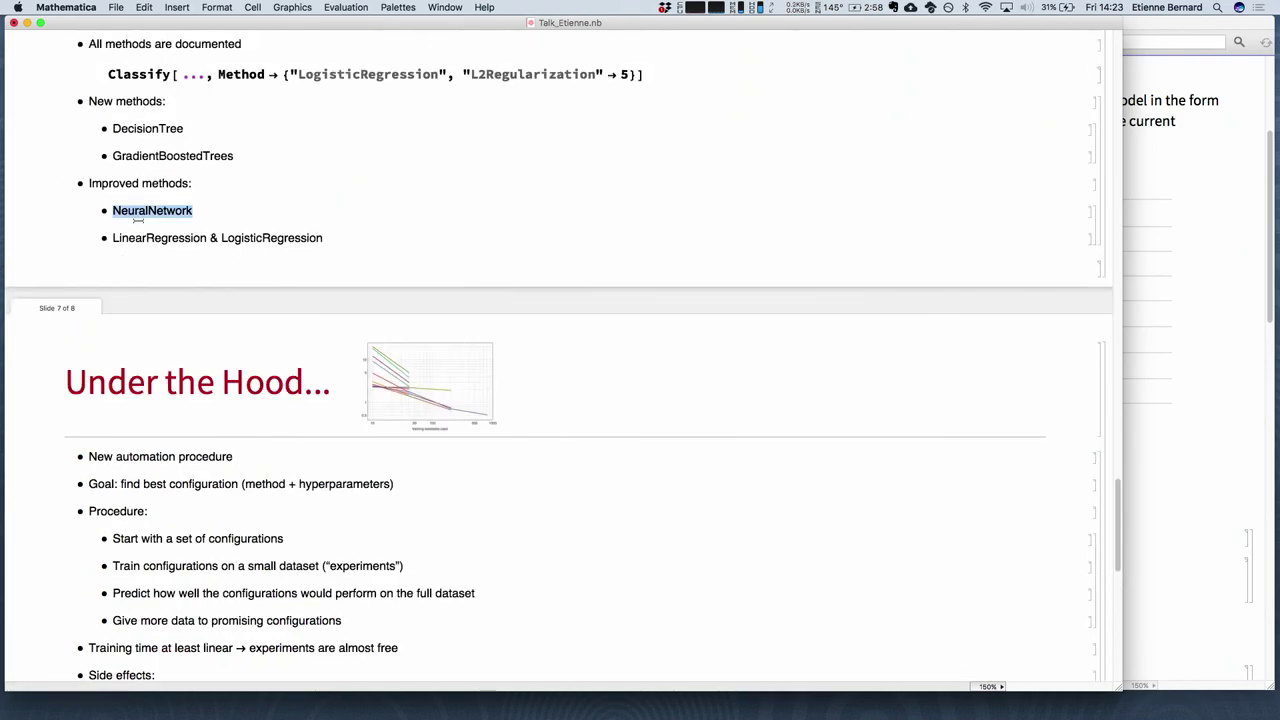
{"action": "left_click", "coordinate": [136, 226]}
{"action": "scroll", "coordinate": [138, 228], "scroll_direction": "down", "scroll_amount": 4}
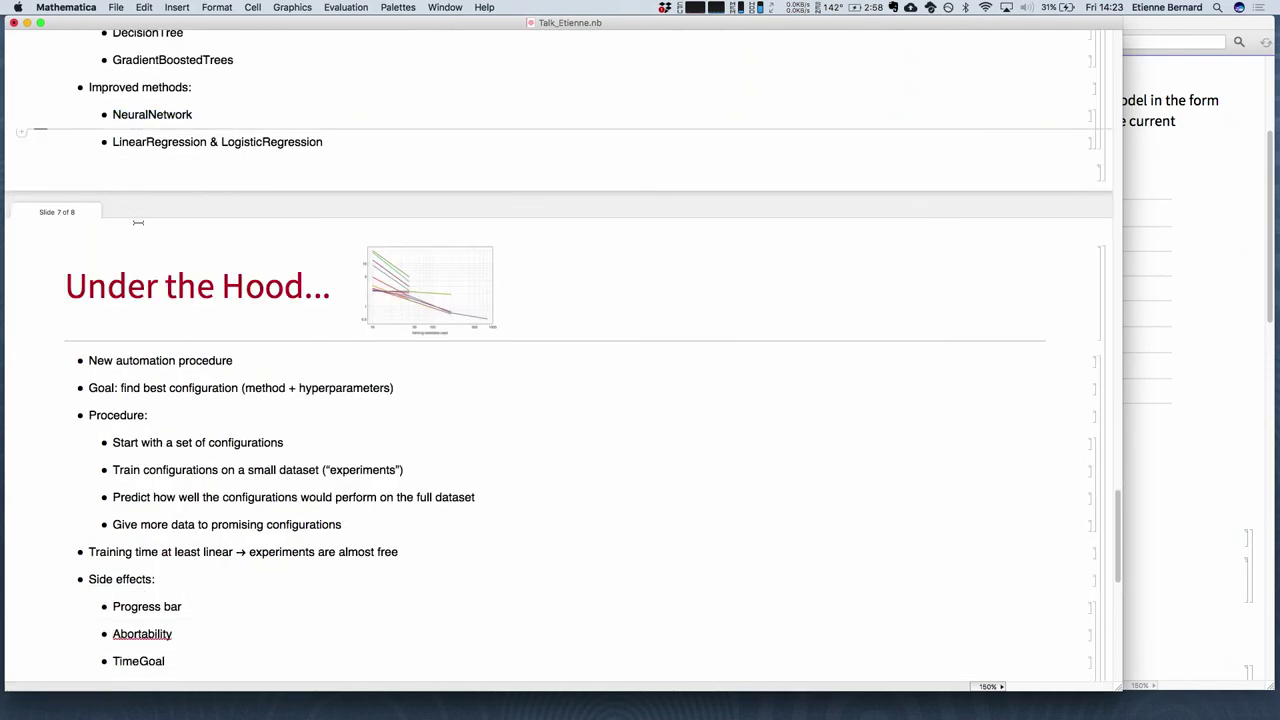
{"action": "scroll", "coordinate": [138, 224], "scroll_direction": "down", "scroll_amount": 2}
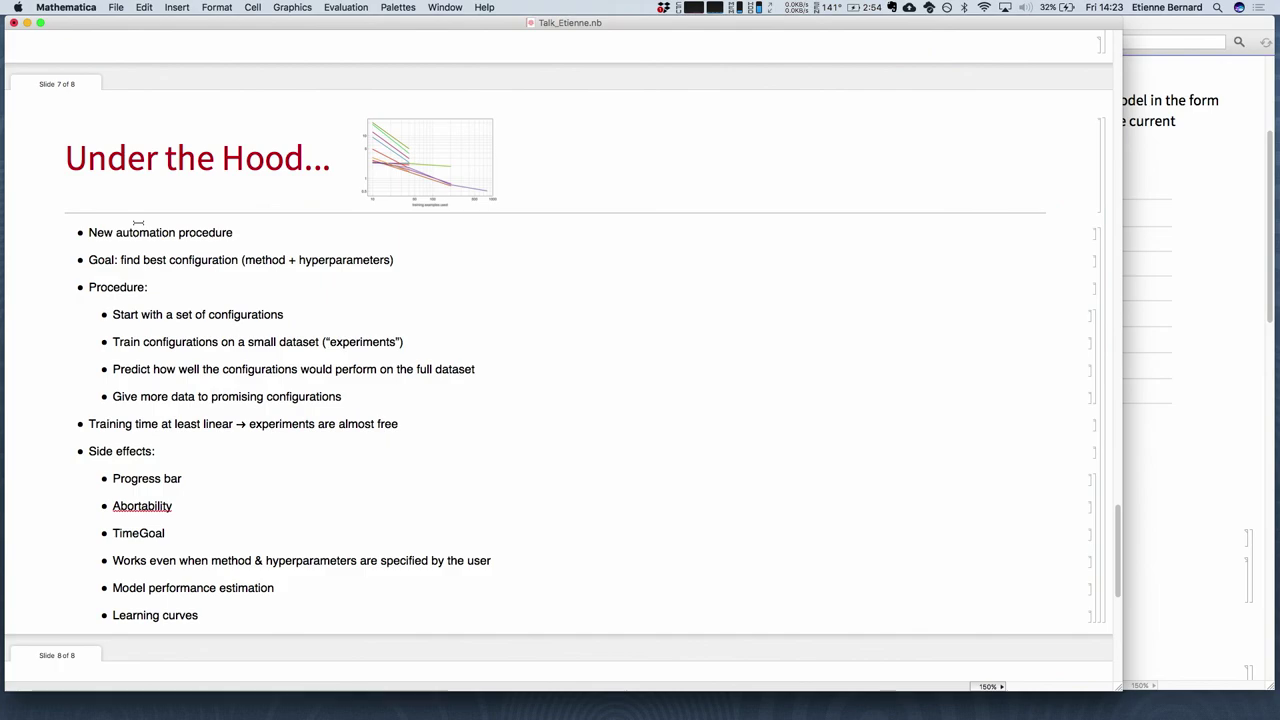
Scroll past the Under the Hood side effects toward the Slide 8 Future of Automation? title.
{"action": "scroll", "coordinate": [138, 222], "scroll_direction": "up", "scroll_amount": 3}
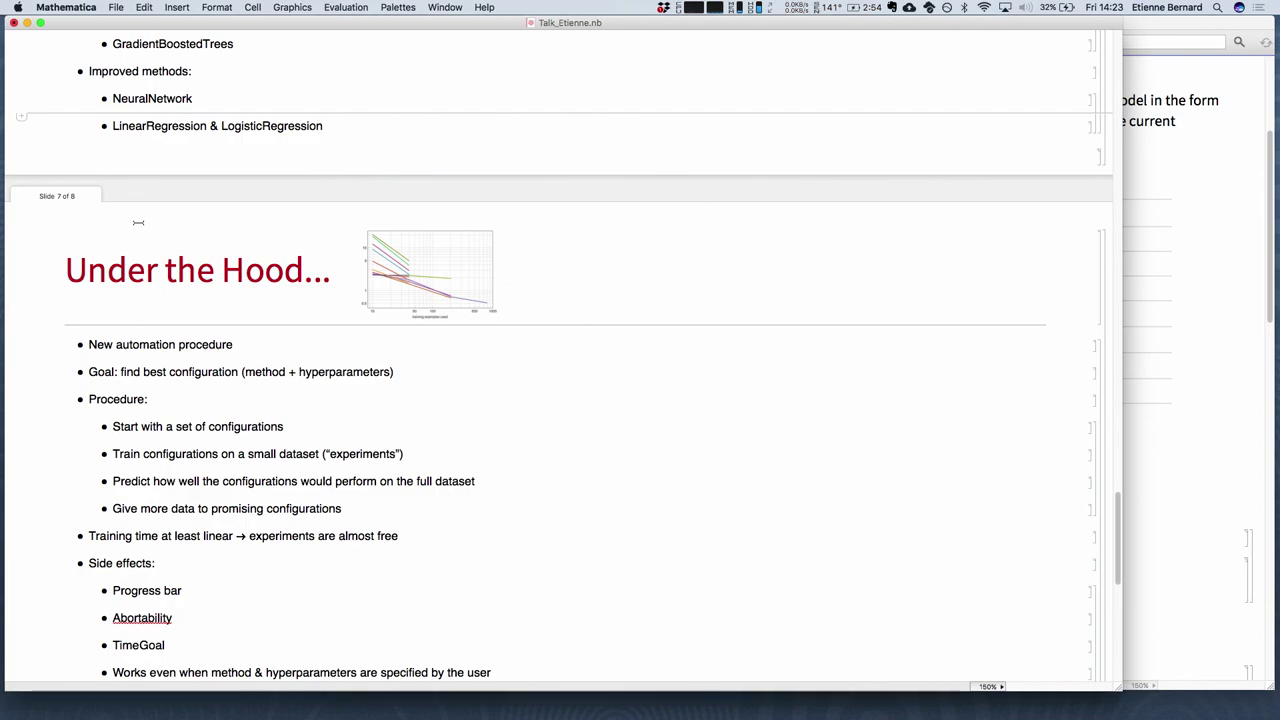
{"action": "scroll", "coordinate": [138, 222], "scroll_direction": "down", "scroll_amount": 3}
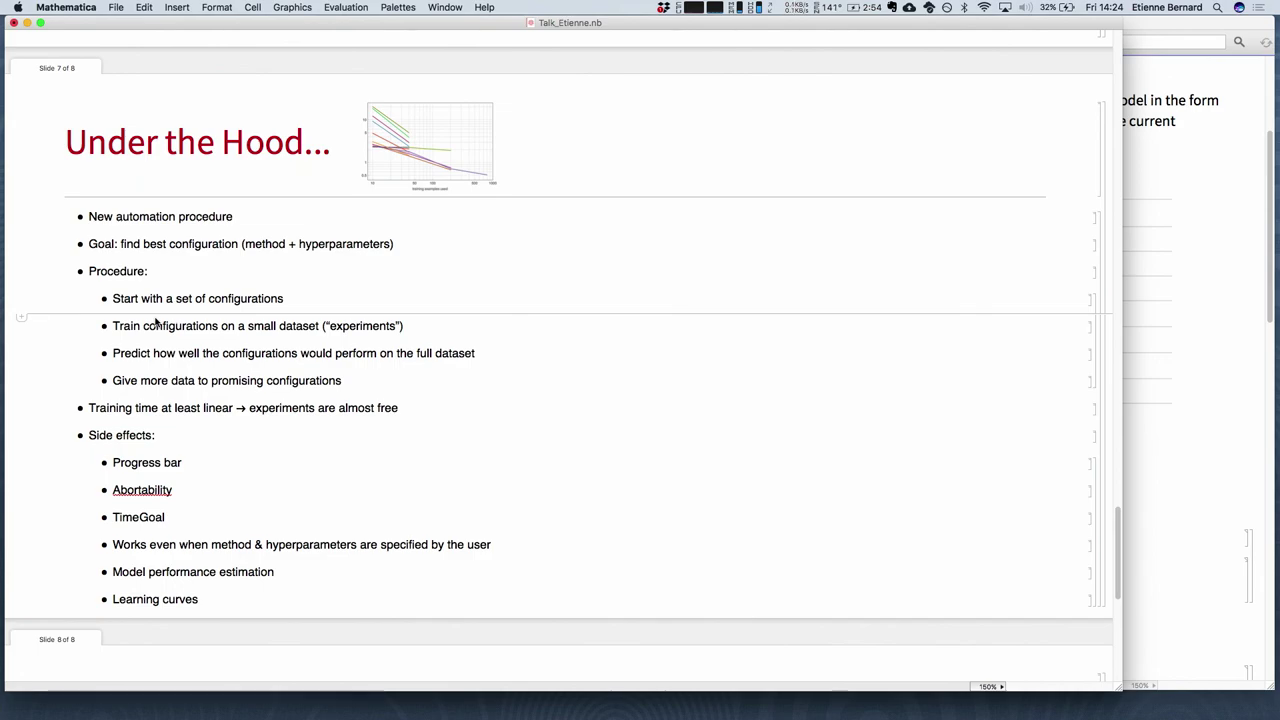
{"action": "scroll", "coordinate": [155, 320], "scroll_direction": "down", "scroll_amount": 2}
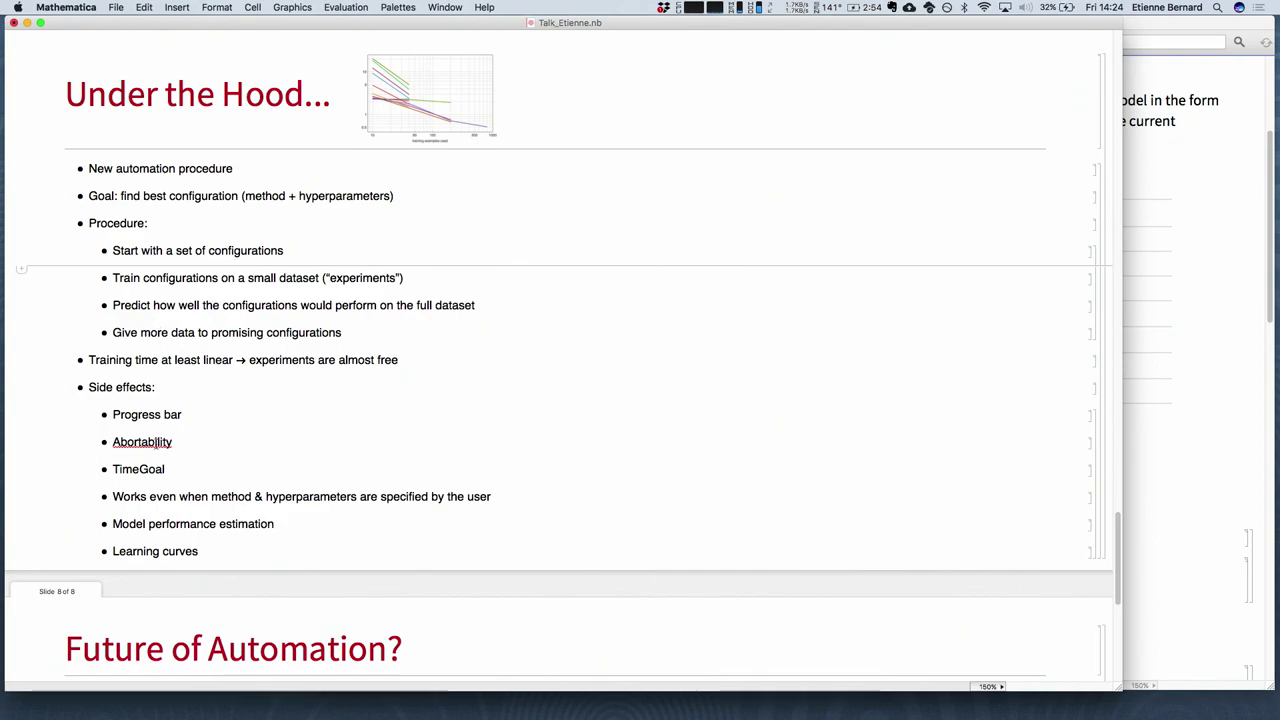
Highlight the Progress bar, TimeGoal and Model performance estimation bullets in turn.
{"action": "triple_click", "coordinate": [137, 416]}
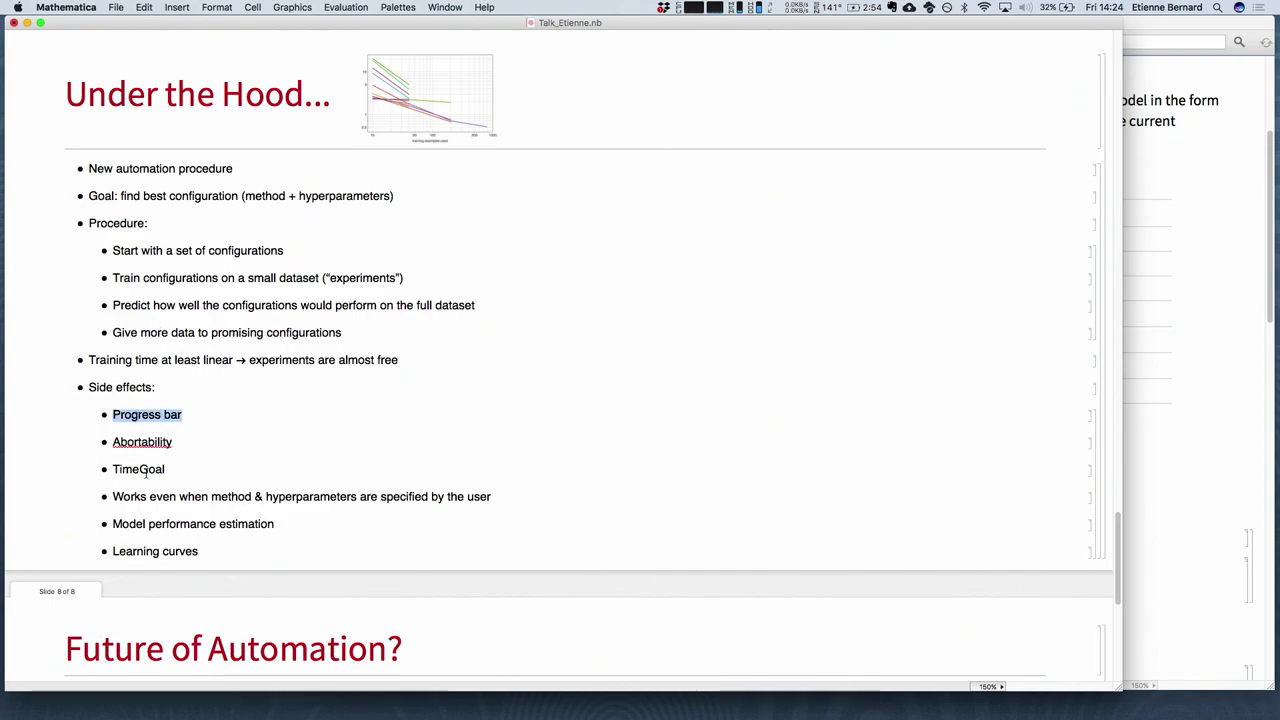
{"action": "triple_click", "coordinate": [144, 471]}
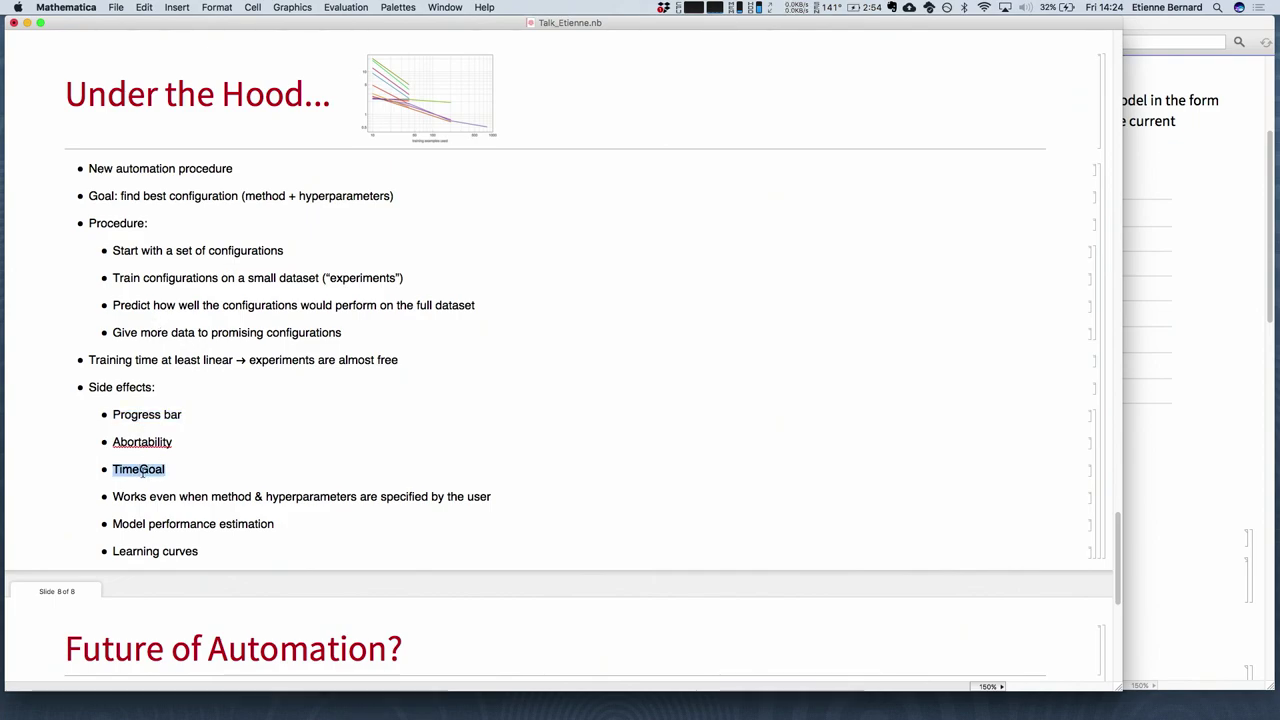
{"action": "triple_click", "coordinate": [173, 526]}
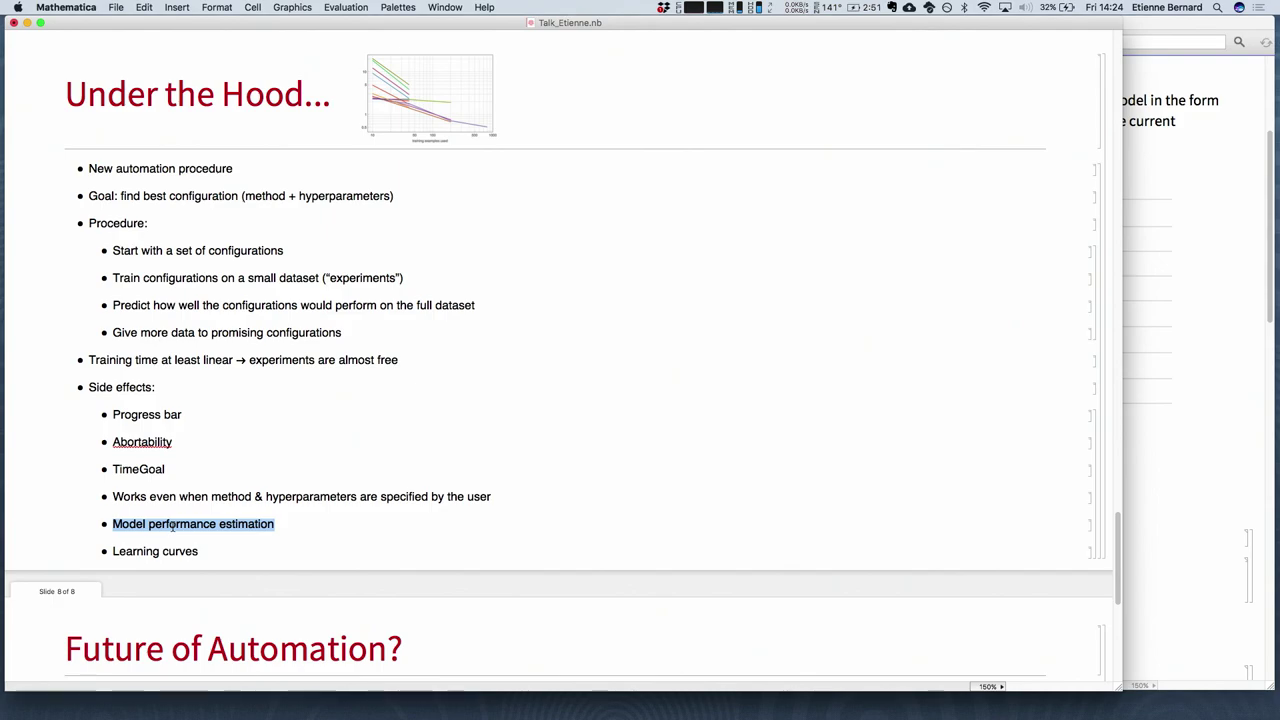
Prefix the Side effects heading with 'Positive ' so it reads Positive side effects.
{"action": "left_click", "coordinate": [173, 394]}
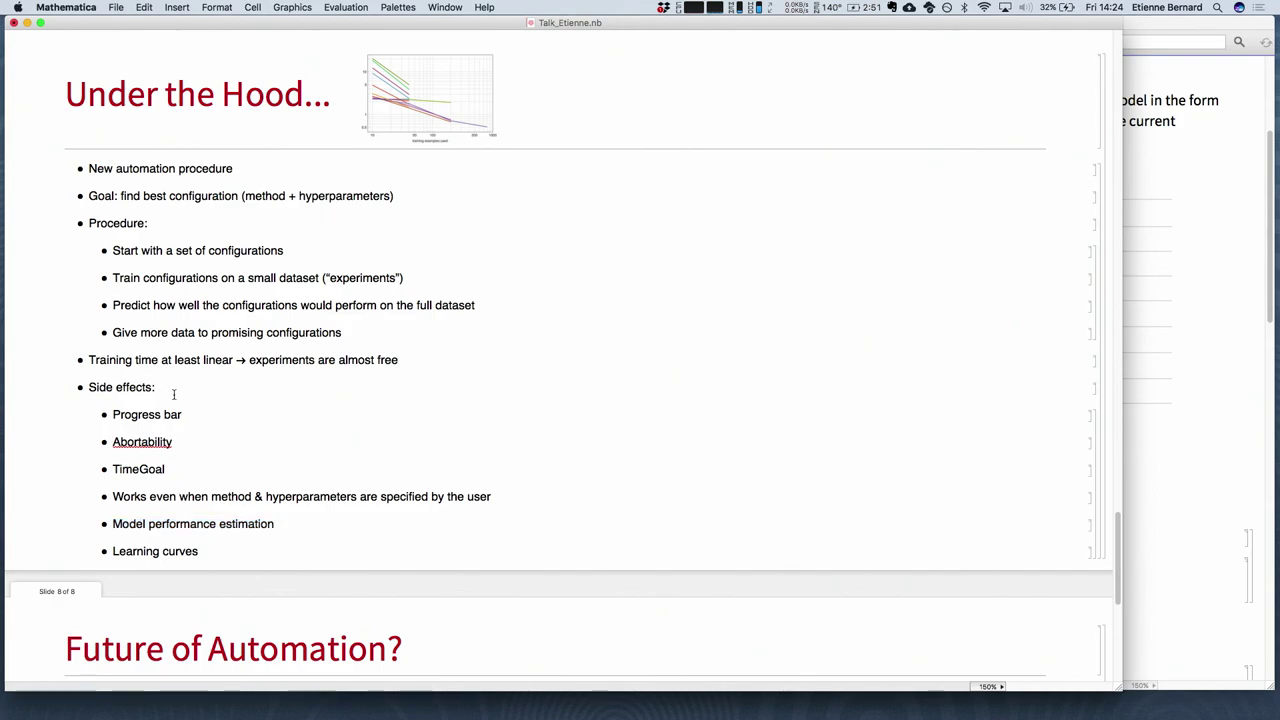
{"action": "key", "text": "super+Left"}
{"action": "type", "text": "\"Positive\""}
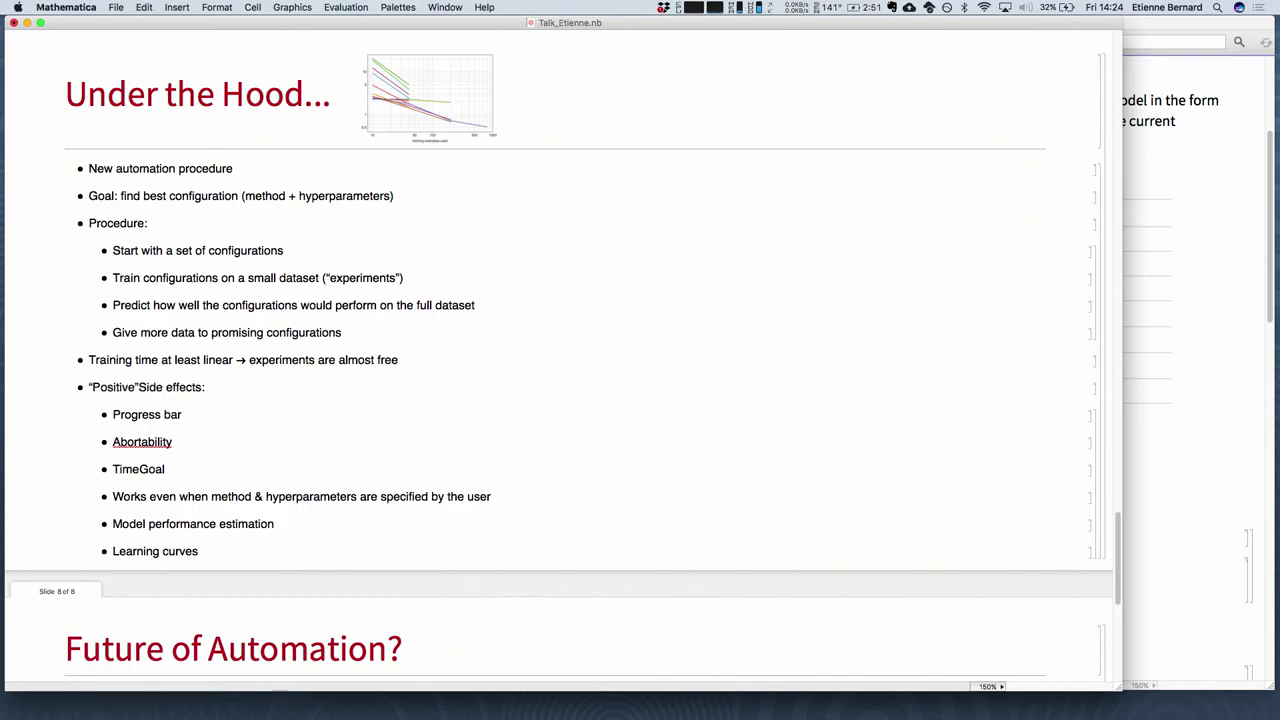
{"action": "key", "text": "BackSpace"}
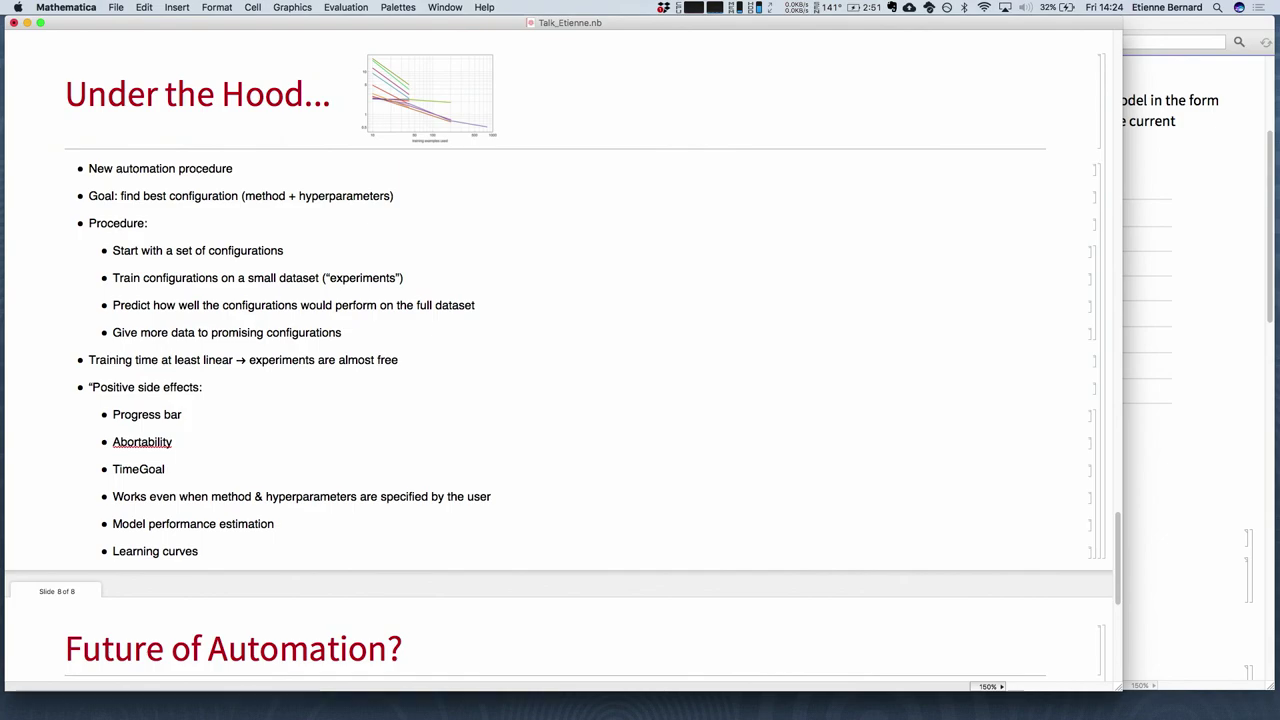
{"action": "key", "text": "BackSpace"}
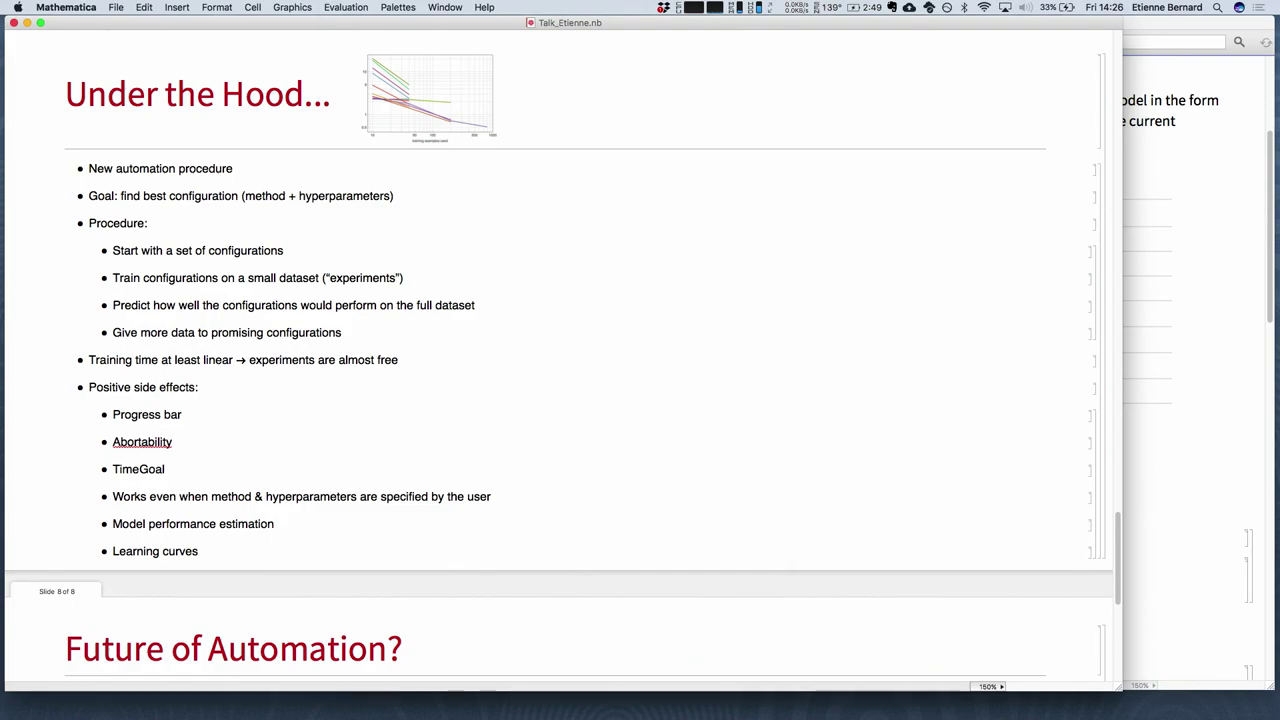
Enter Classify[msnit, TimeGoal -> 60] under the Training time bullet and evaluate it.
{"action": "scroll", "coordinate": [125, 330], "scroll_direction": "down", "scroll_amount": 1}
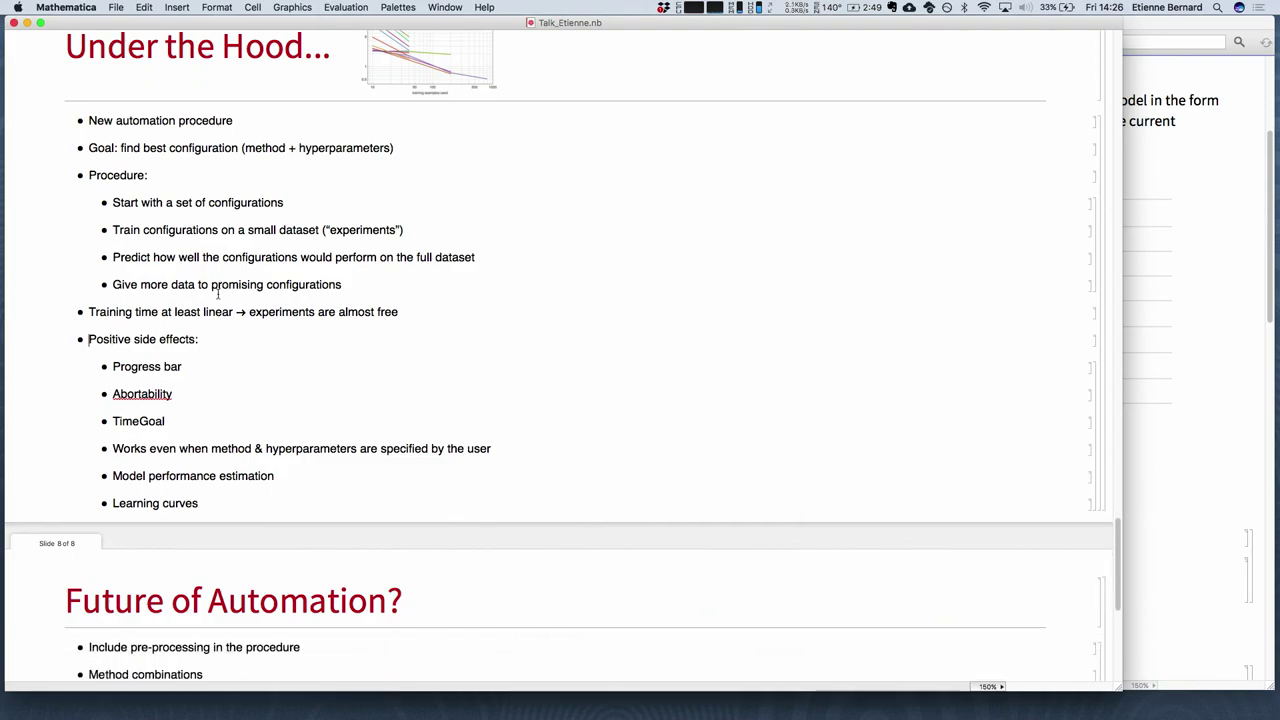
{"action": "type", "text": "P"}
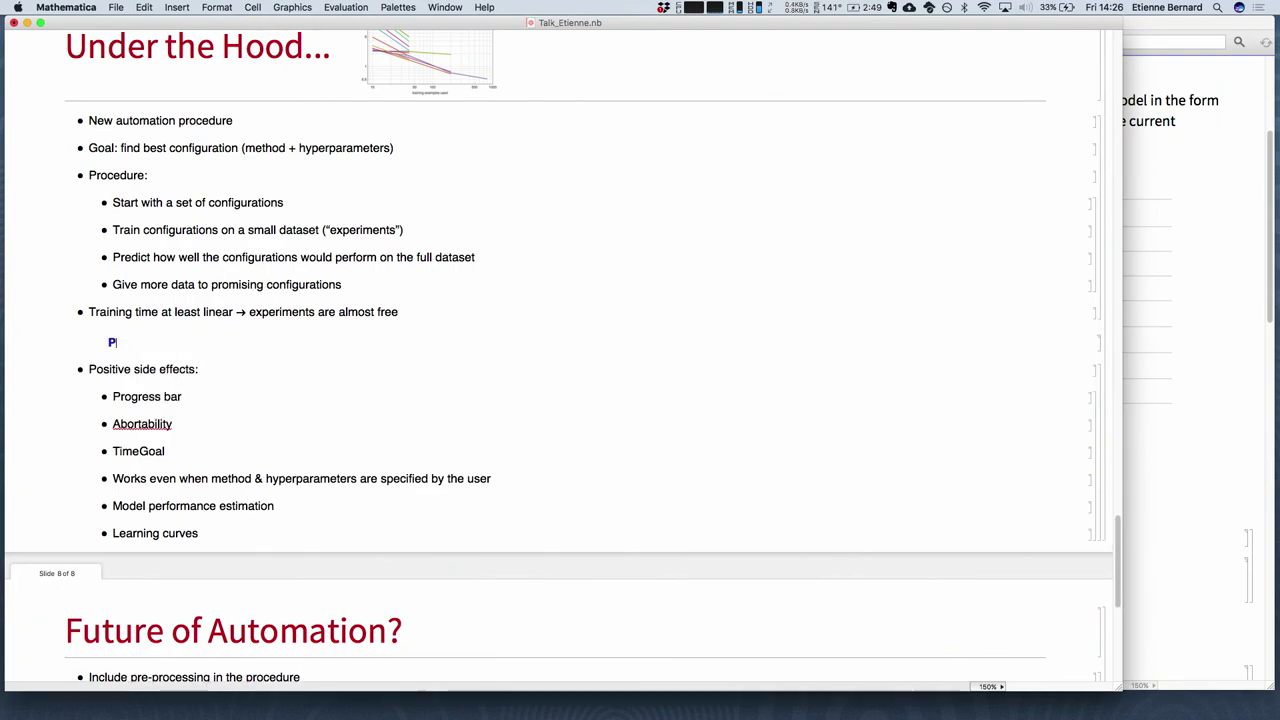
{"action": "key", "text": "BackSpace"}
{"action": "type", "text": "C"}
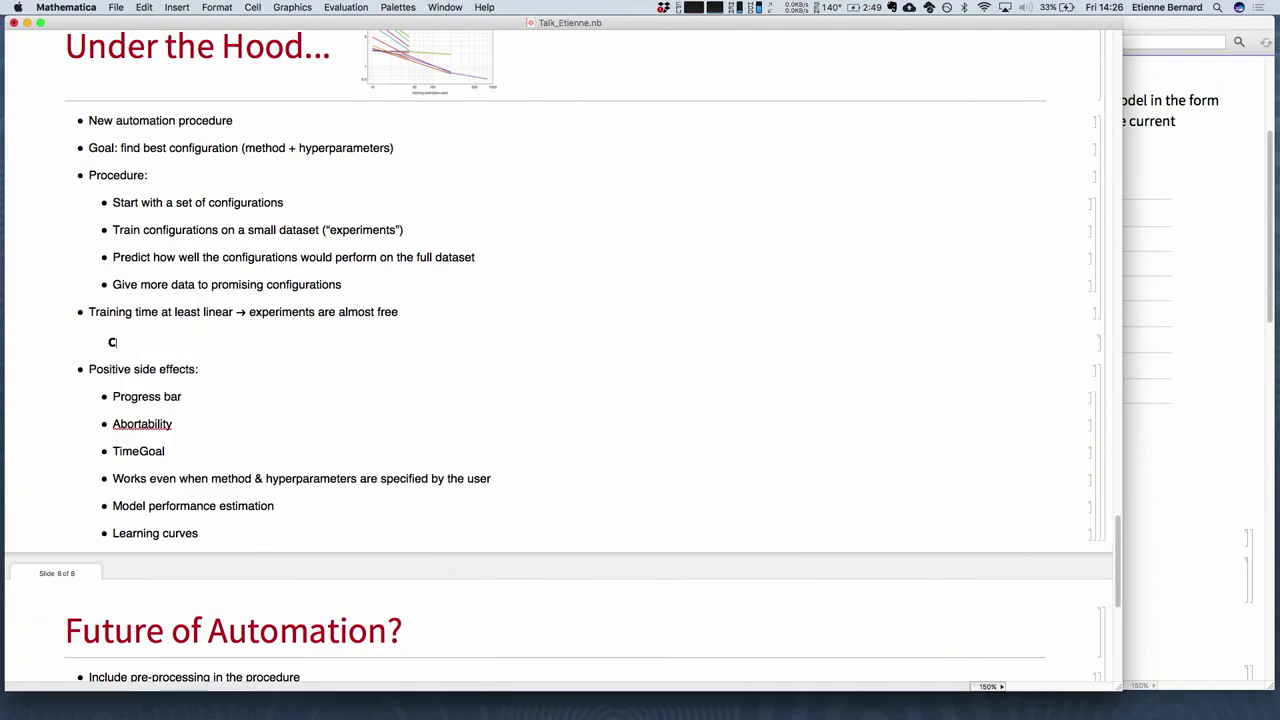
{"action": "type", "text": "lassify[c"}
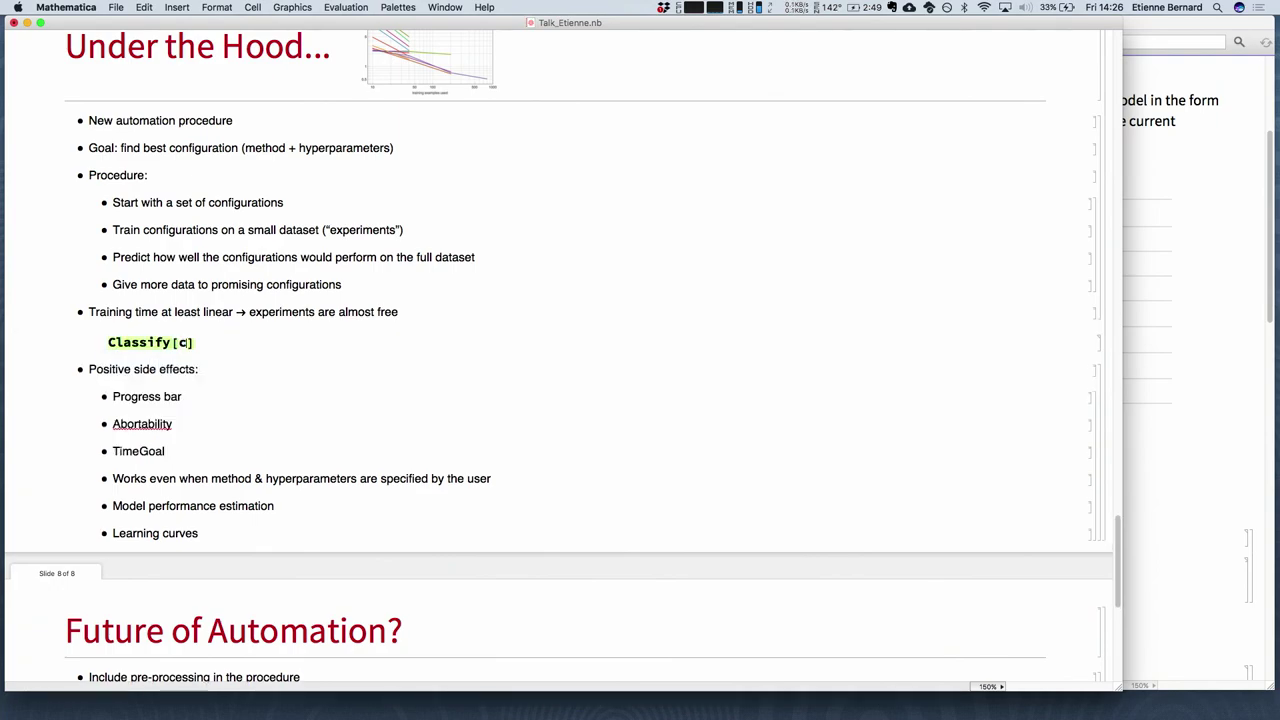
{"action": "type", "text": ", Time"}
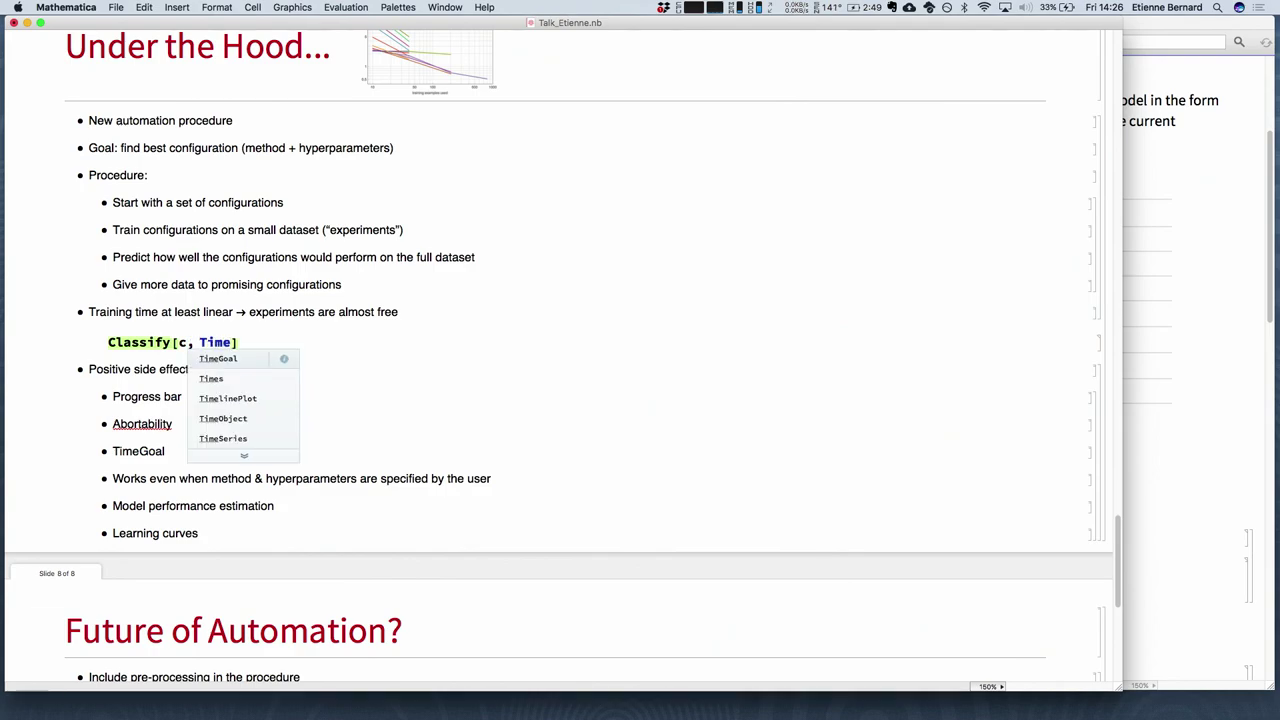
{"action": "key", "text": "Return"}
{"action": "type", "text": "60"}
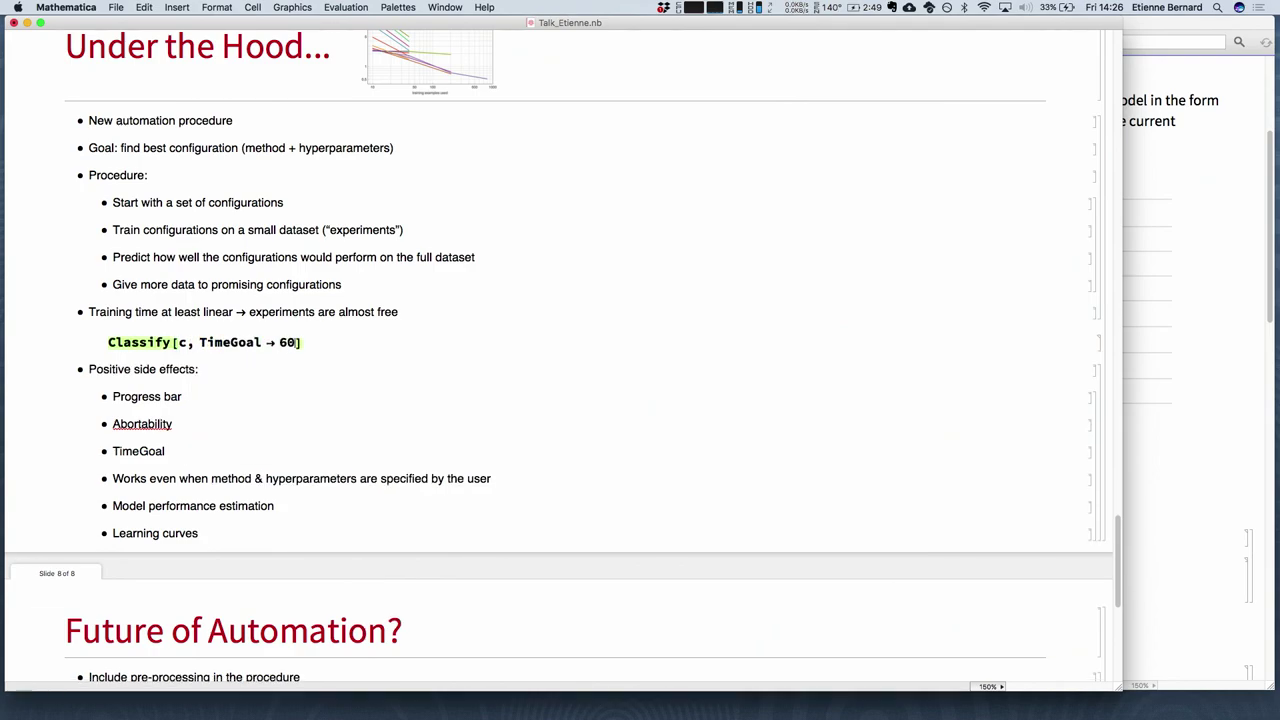
{"action": "left_click", "coordinate": [108, 342]}
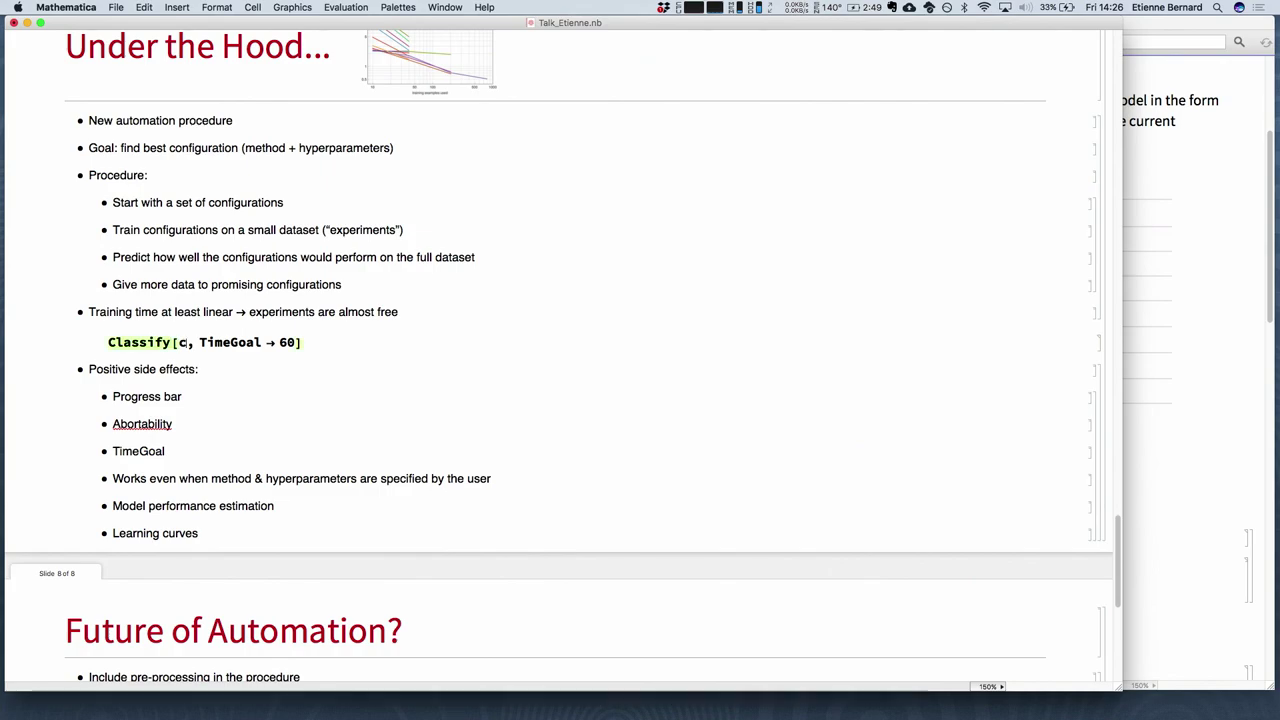
{"action": "double_click", "coordinate": [183, 342]}
{"action": "type", "text": "msnit"}
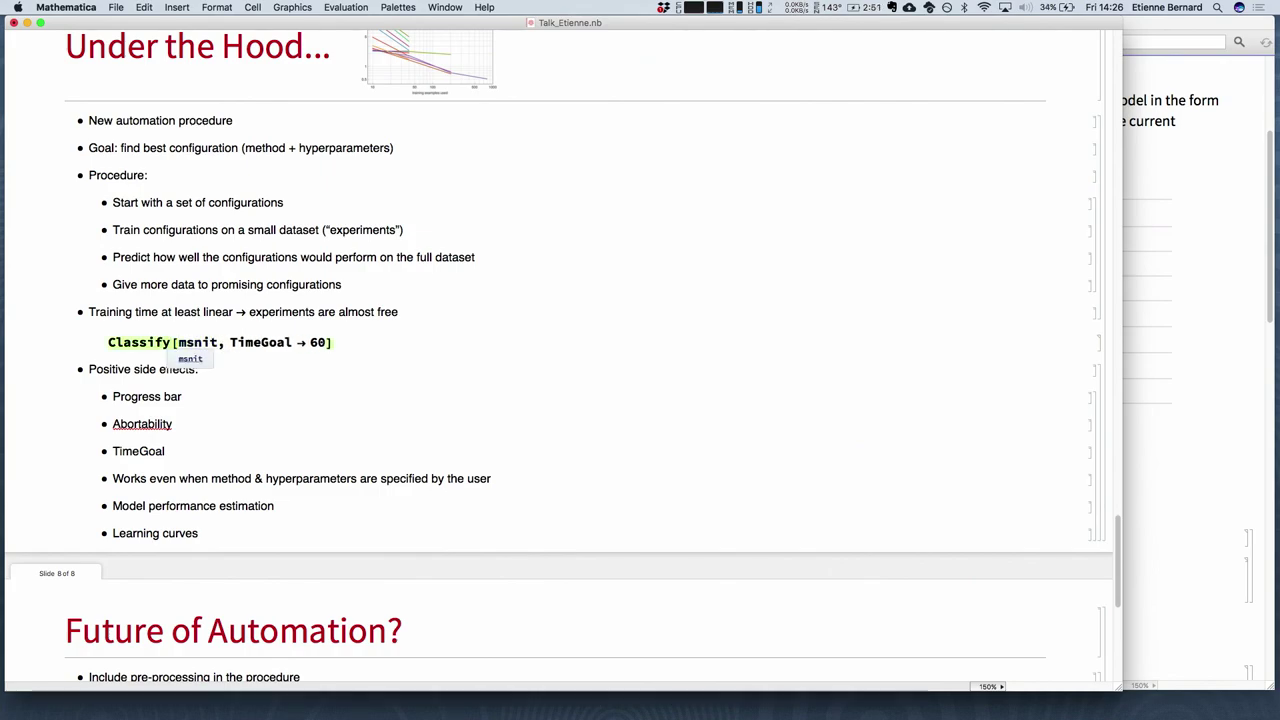
{"action": "left_click", "coordinate": [227, 343]}
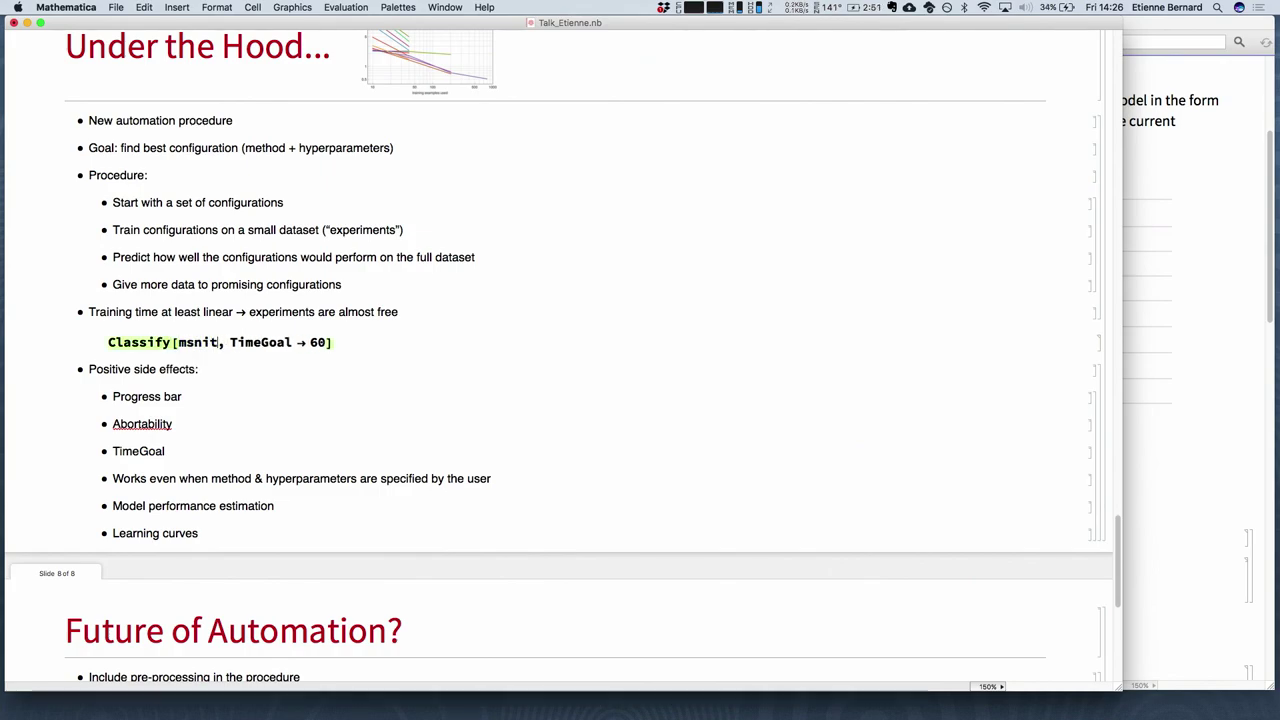
{"action": "left_click", "coordinate": [334, 343]}
{"action": "key", "text": "shift+Return"}
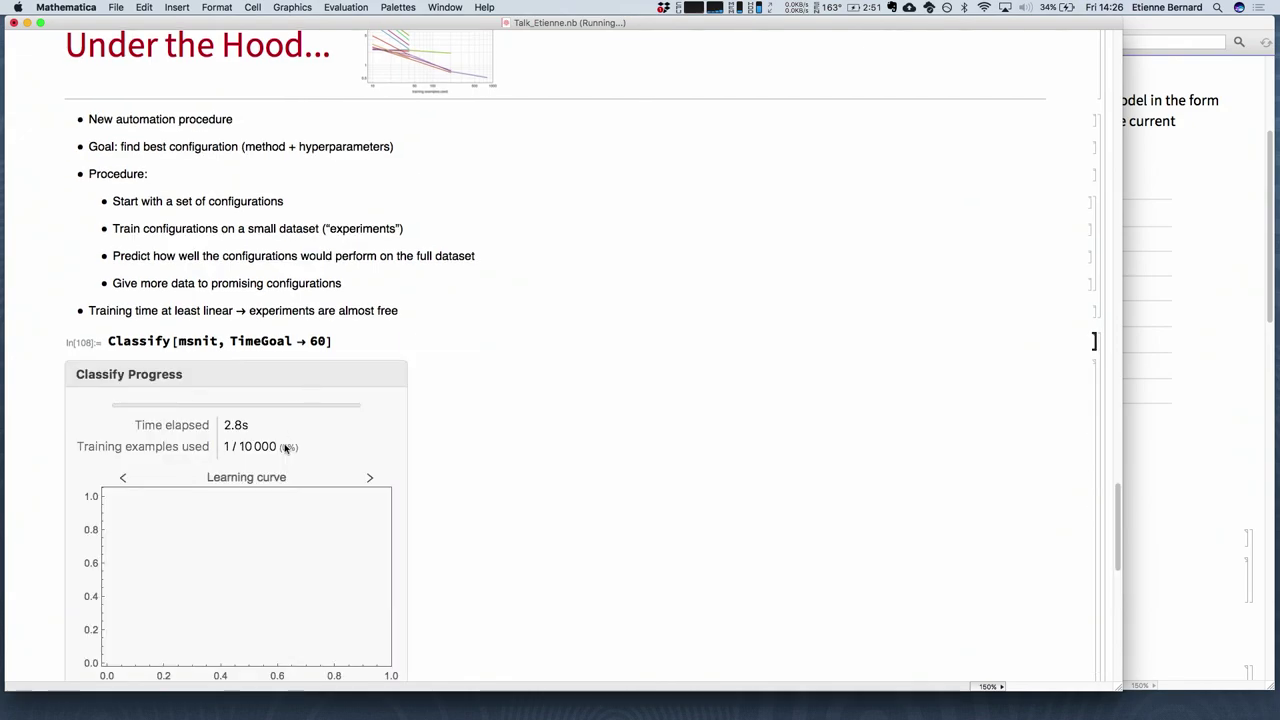
Switch the Classify Progress plot to learning curves for all algorithms while training runs.
{"action": "scroll", "coordinate": [370, 540], "scroll_direction": "down", "scroll_amount": 5}
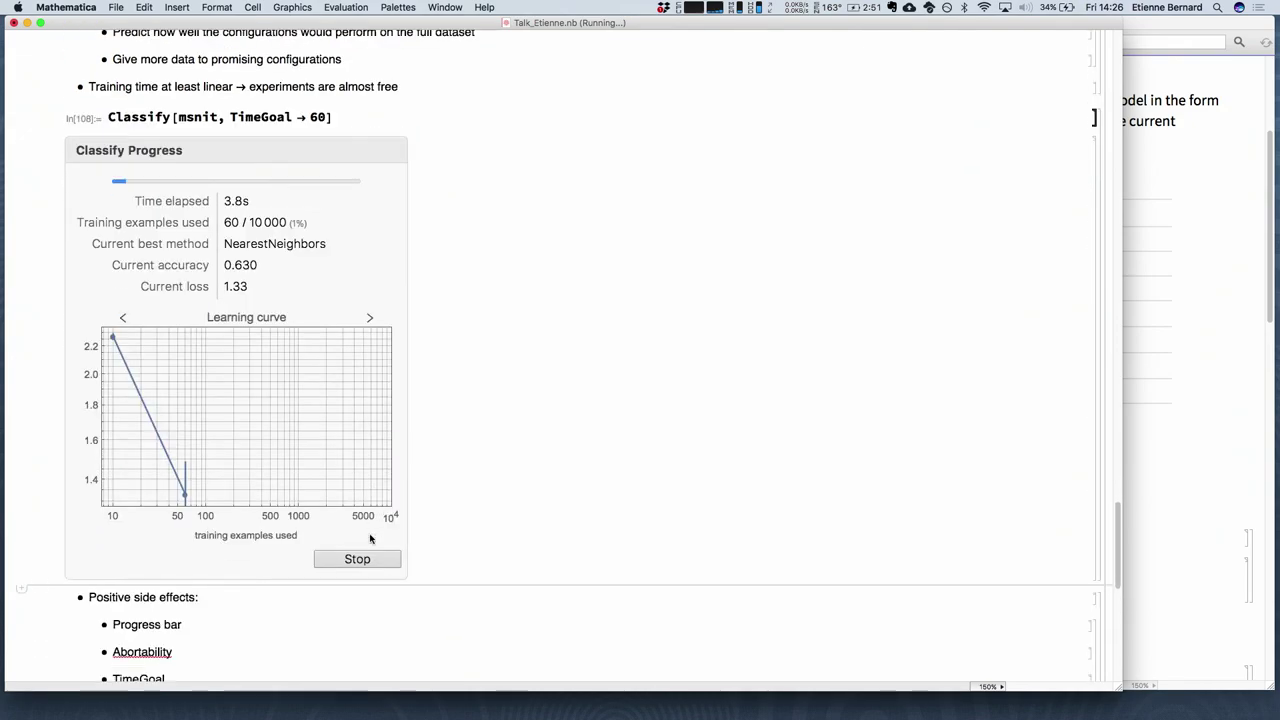
{"action": "left_click", "coordinate": [369, 321]}
{"action": "left_click", "coordinate": [369, 321]}
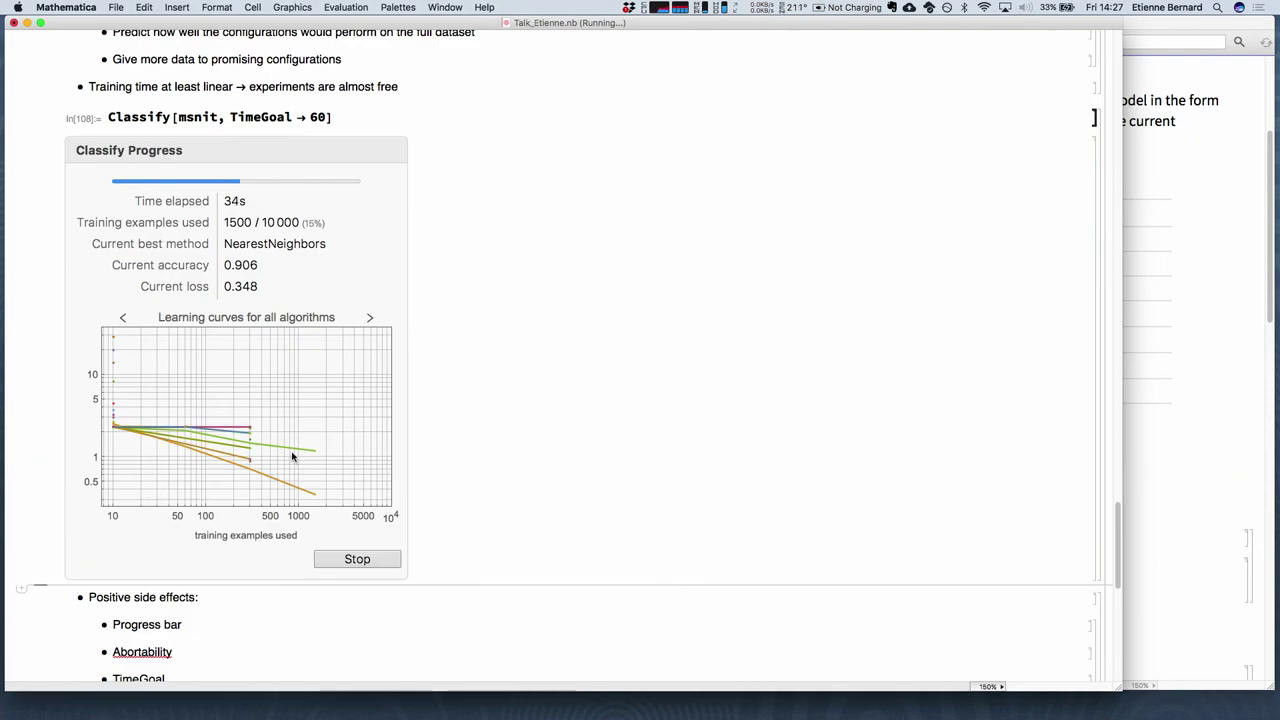
{"action": "mouse_move", "coordinate": [287, 449]}
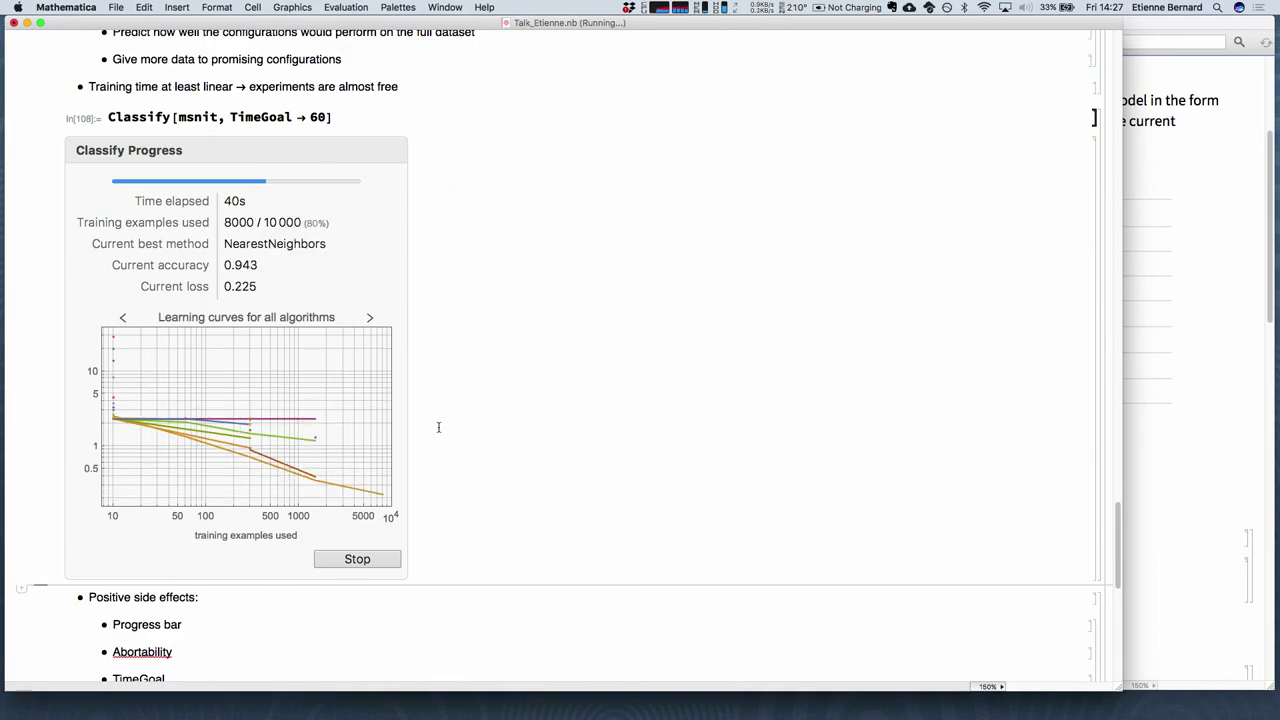
While Classify[msnit, TimeGoal → 60] finishes, highlight 'linear' and 'experiments' in the Training time bullet, then clear the highlight.
{"action": "mouse_move", "coordinate": [295, 478]}
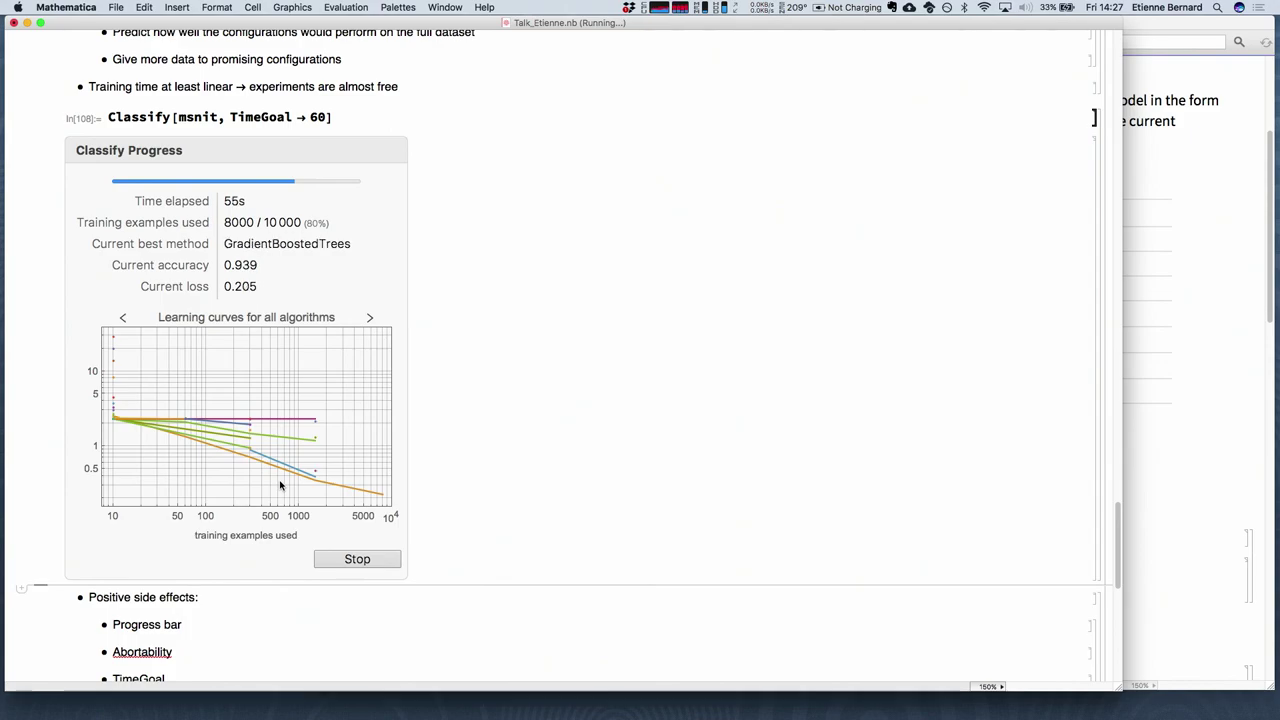
{"action": "double_click", "coordinate": [218, 87]}
{"action": "double_click", "coordinate": [280, 88]}
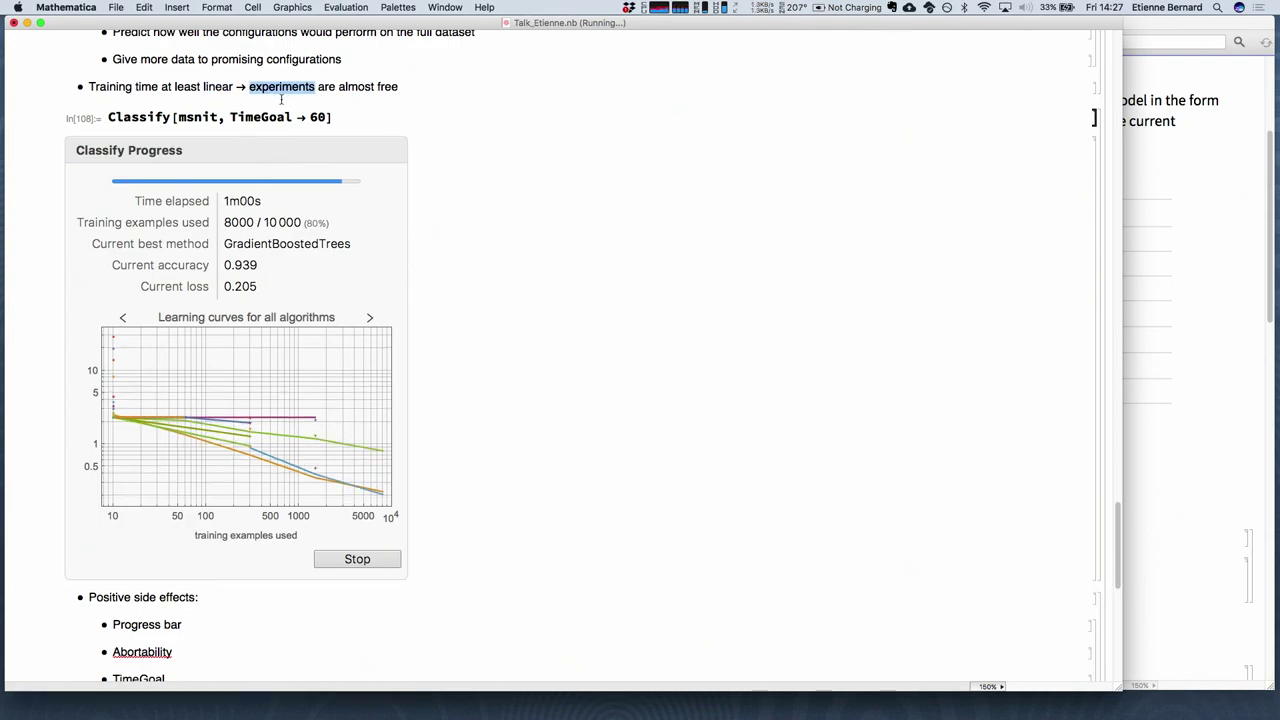
{"action": "left_click", "coordinate": [282, 100]}
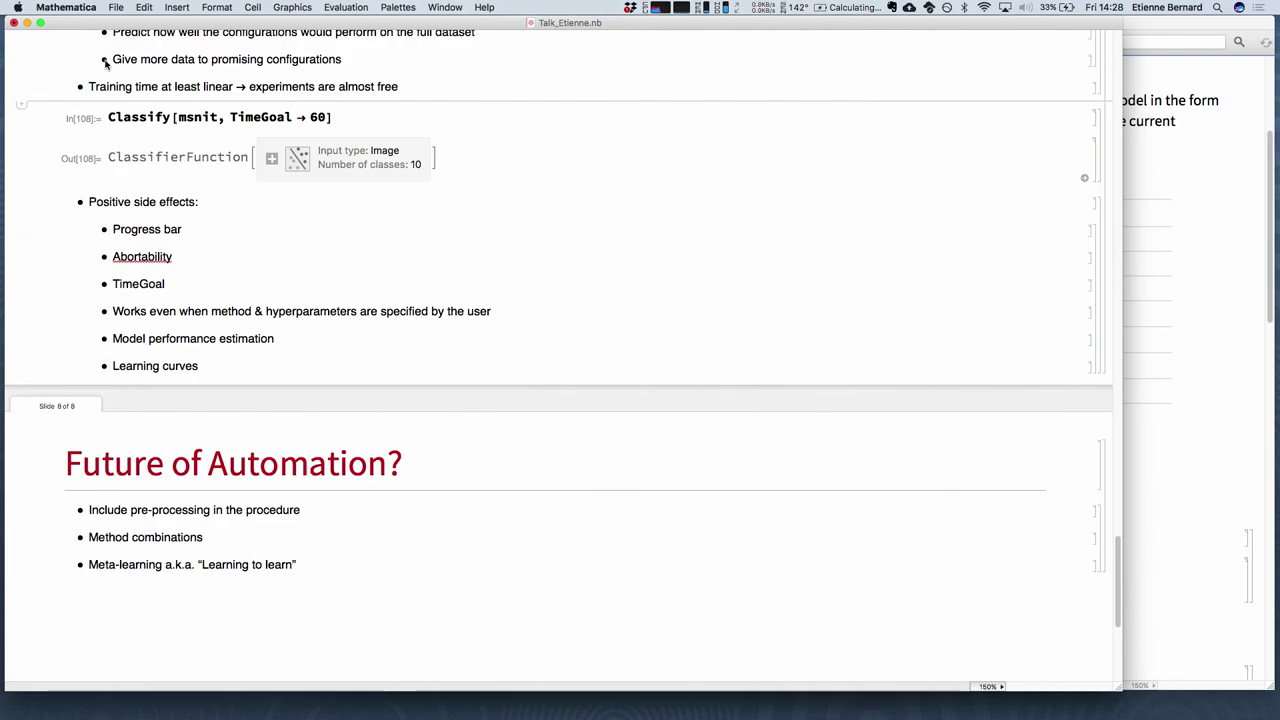
Scroll down through the notebook to the 'Future of Automation?' slide.
{"action": "scroll", "coordinate": [206, 240], "scroll_direction": "down", "scroll_amount": 2}
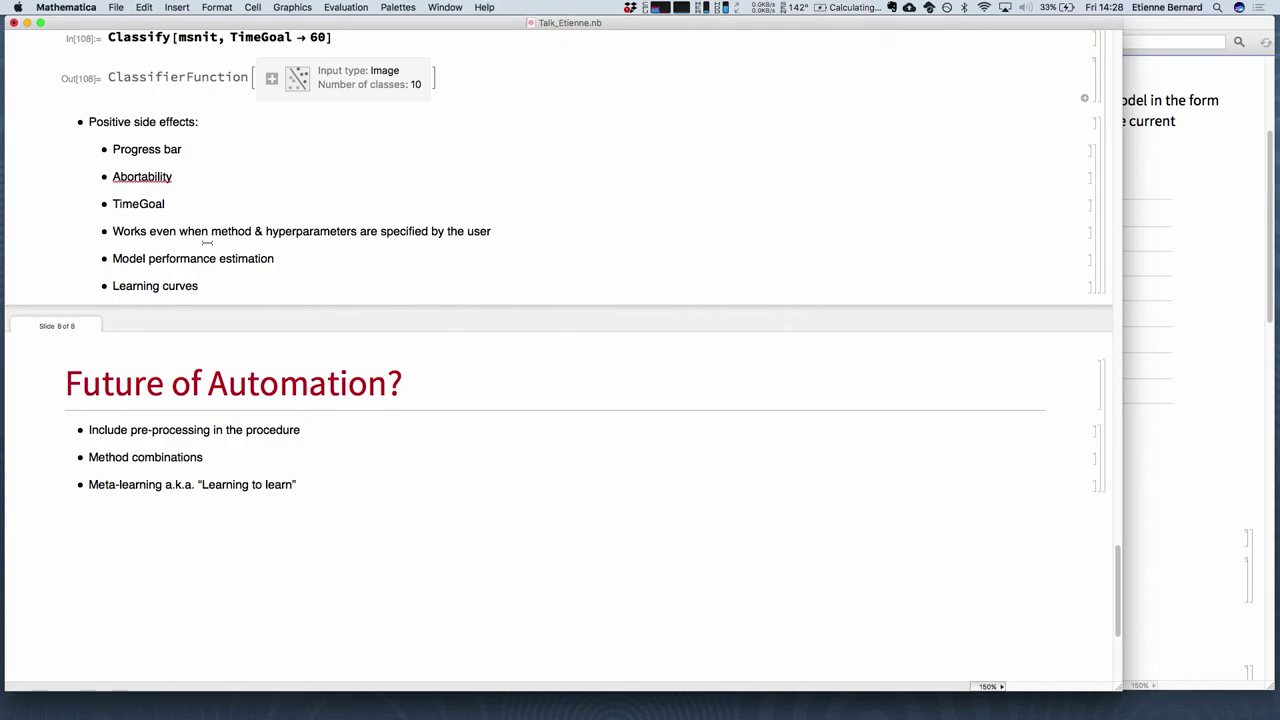
{"action": "left_click", "coordinate": [221, 262]}
{"action": "scroll", "coordinate": [229, 276], "scroll_direction": "down", "scroll_amount": 3}
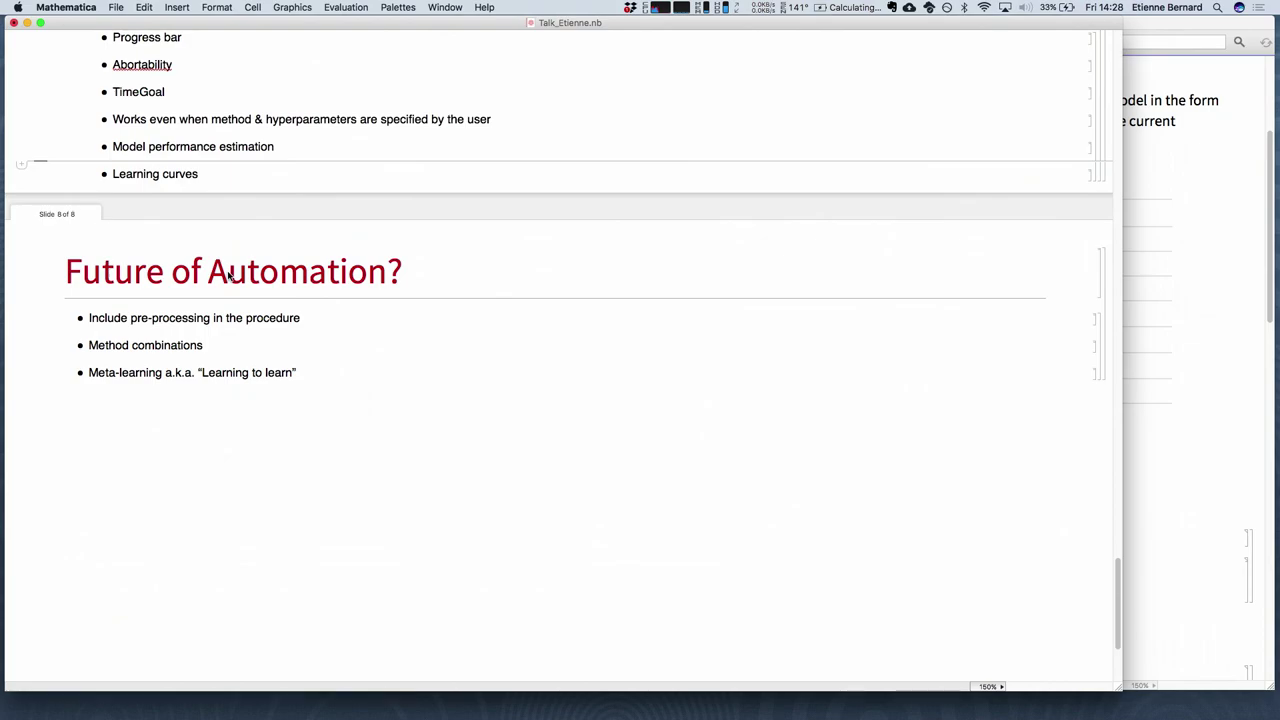
{"action": "left_click", "coordinate": [289, 306]}
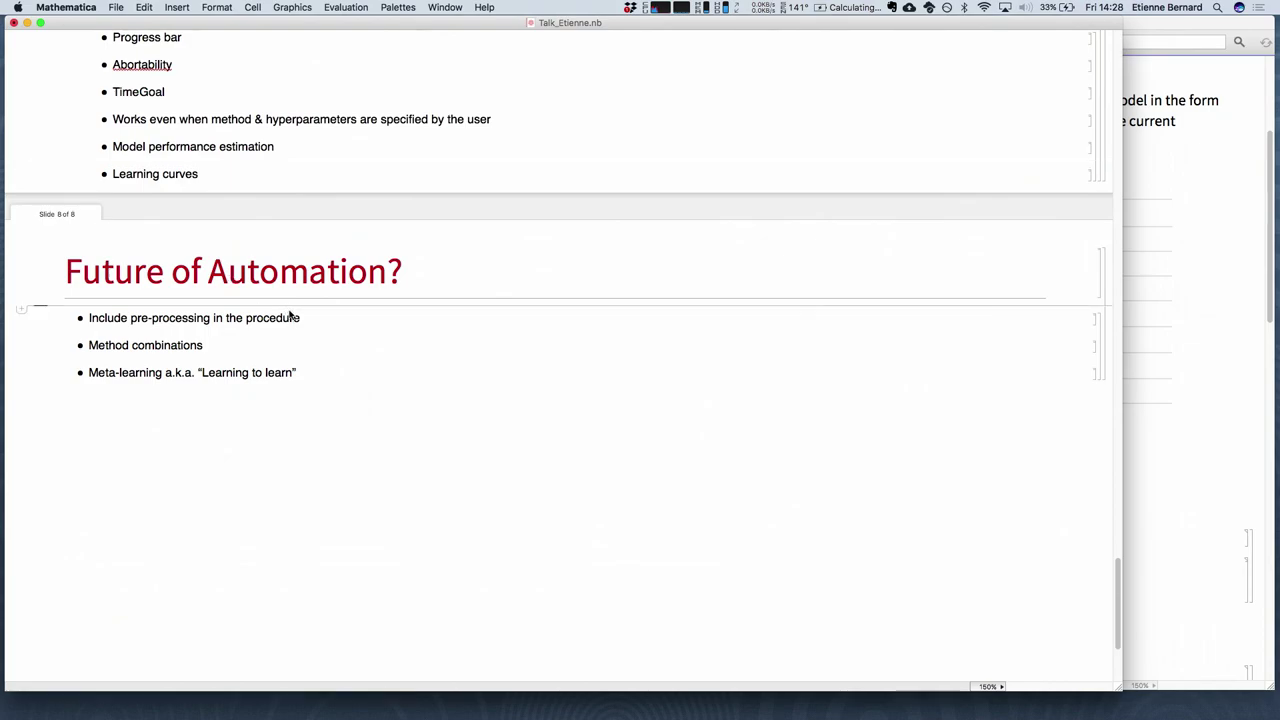
{"action": "scroll", "coordinate": [290, 315], "scroll_direction": "down", "scroll_amount": 1}
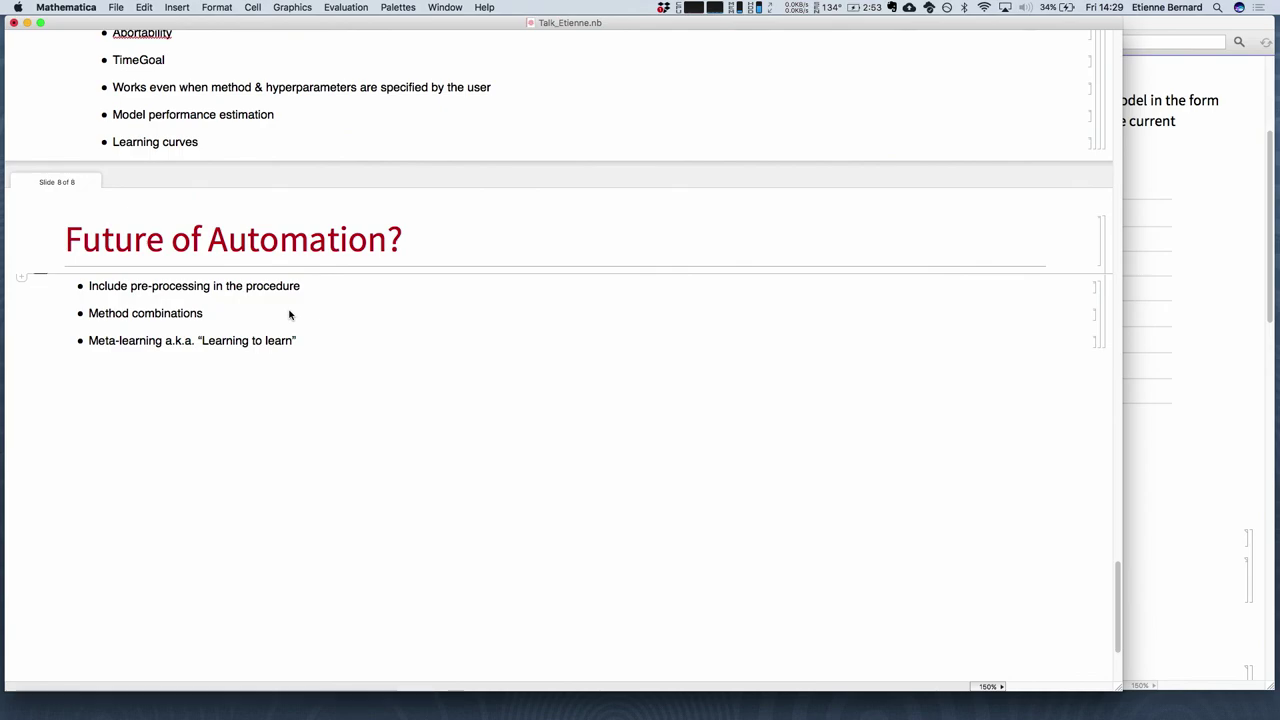
Present the slide's bullets through the third, "Meta-learning a.k.a. 'Learning to learn'".
{"action": "left_click", "coordinate": [222, 334]}
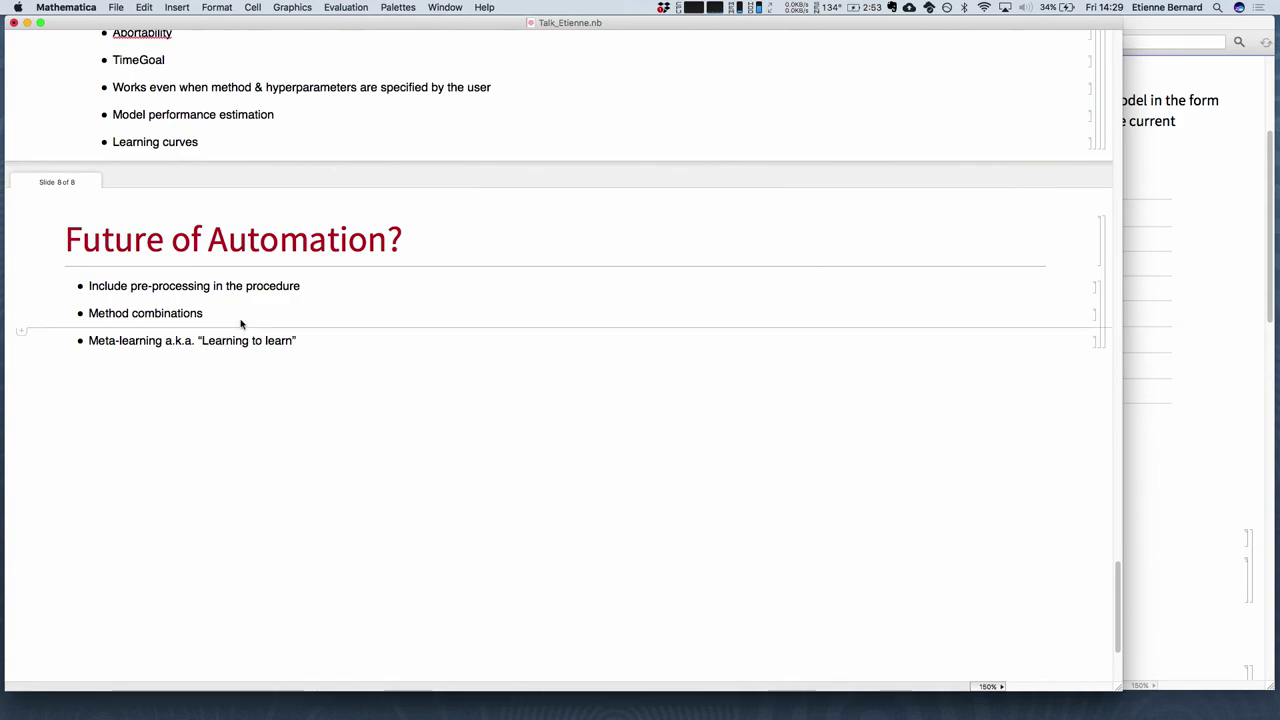
{"action": "left_click", "coordinate": [269, 302]}
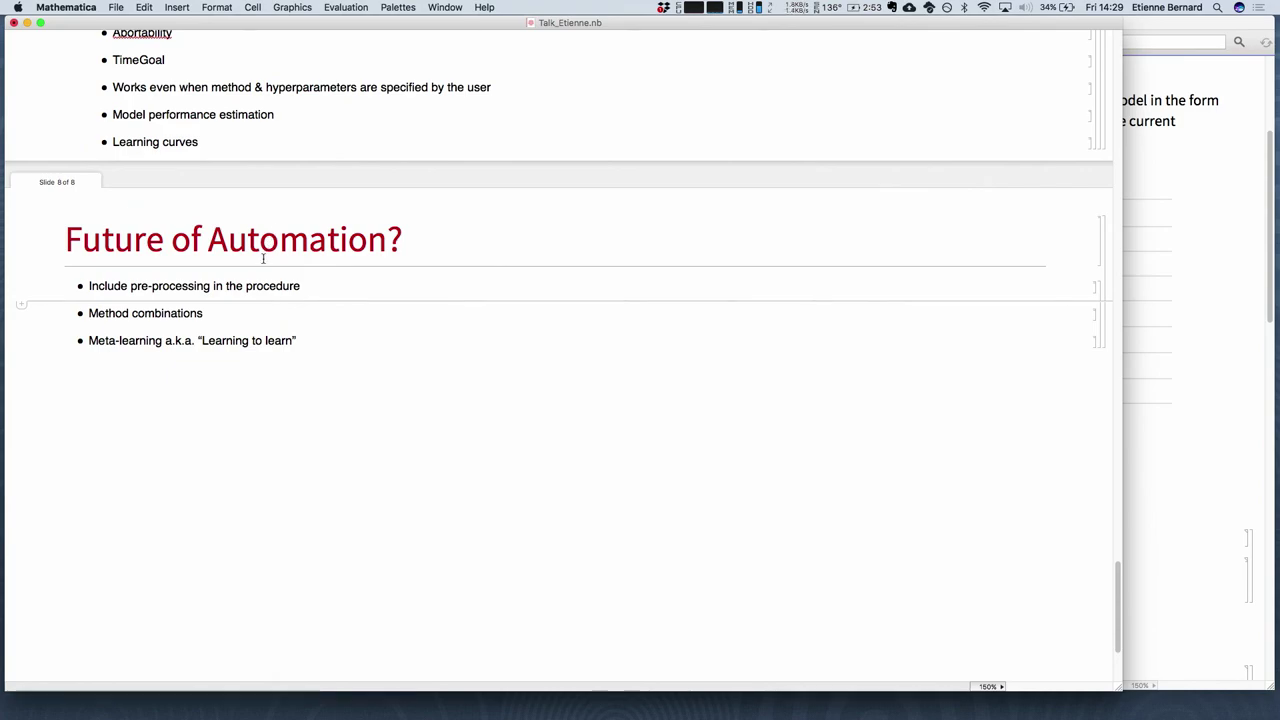
{"action": "left_click", "coordinate": [261, 248]}
{"action": "left_click", "coordinate": [300, 288]}
{"action": "scroll", "coordinate": [372, 277], "scroll_direction": "up", "scroll_amount": 3}
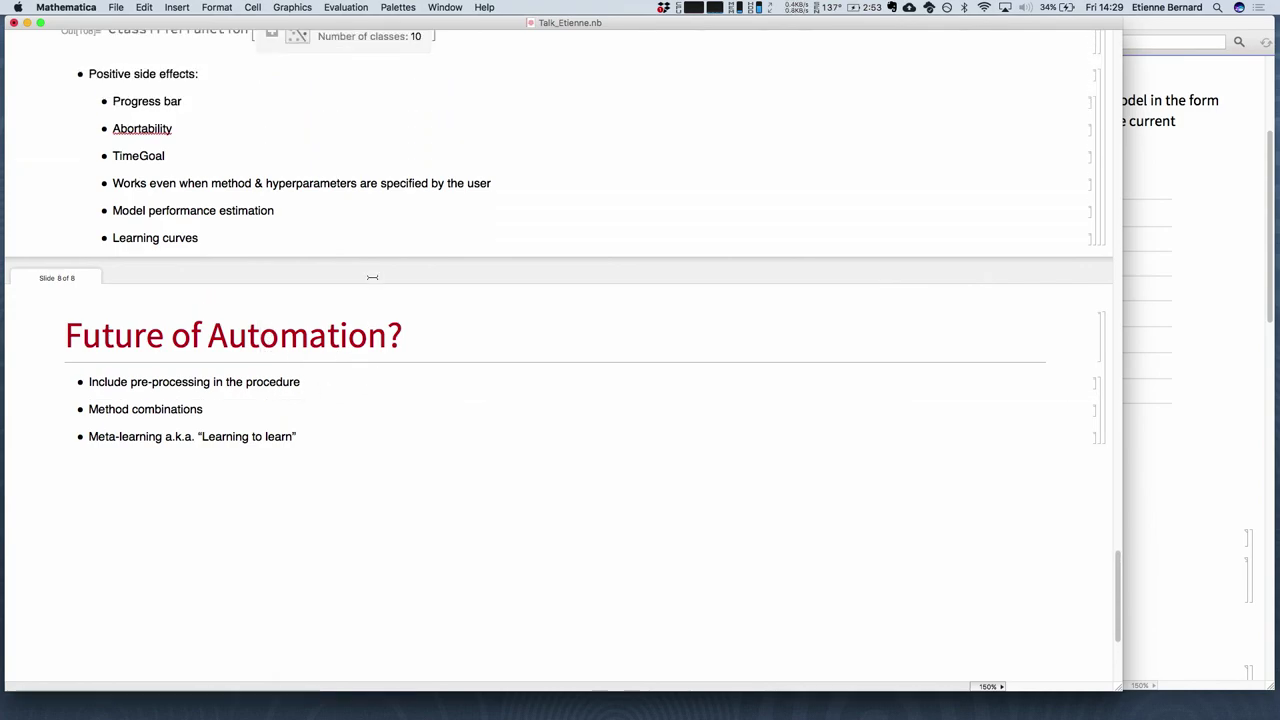